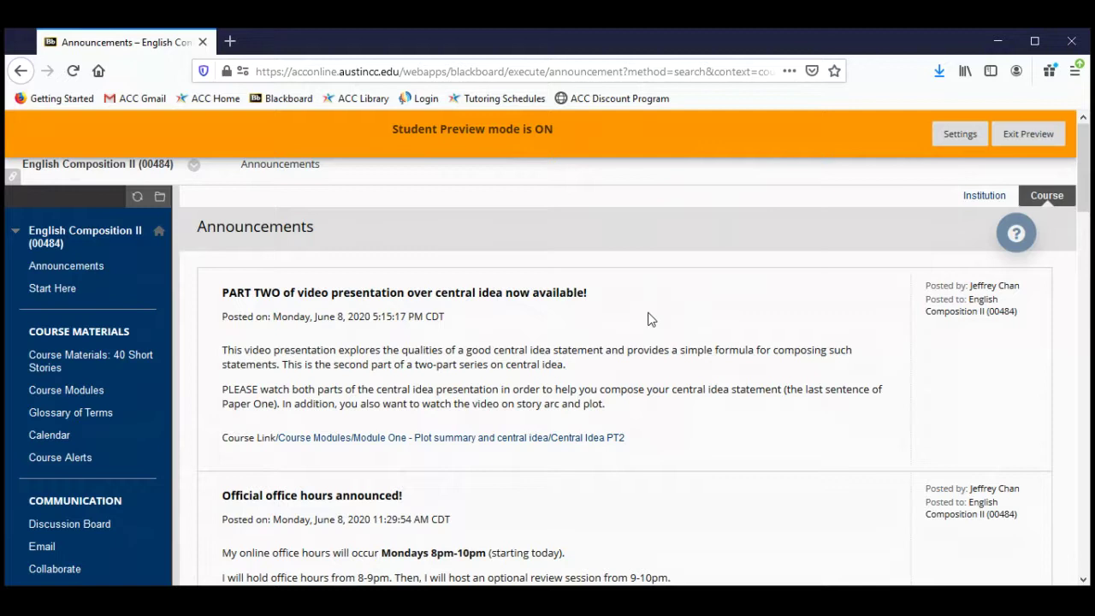
# Step: Open the "Module One - Plot summary and central idea" folder in the Course Modules
pyautogui.scroll(-2, 648, 319)
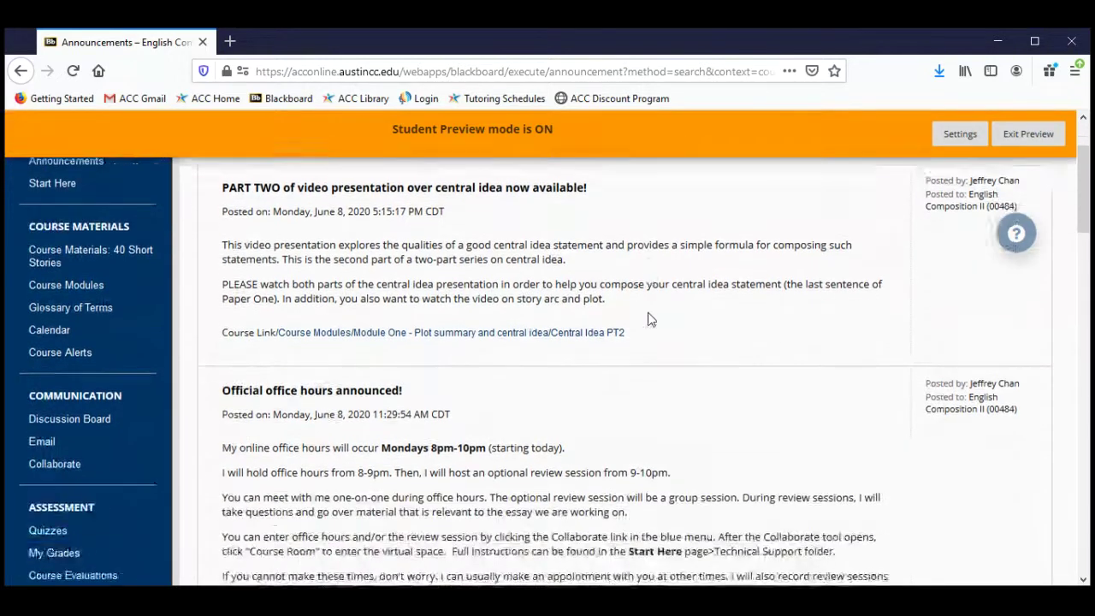
pyautogui.scroll(-2, 647, 319)
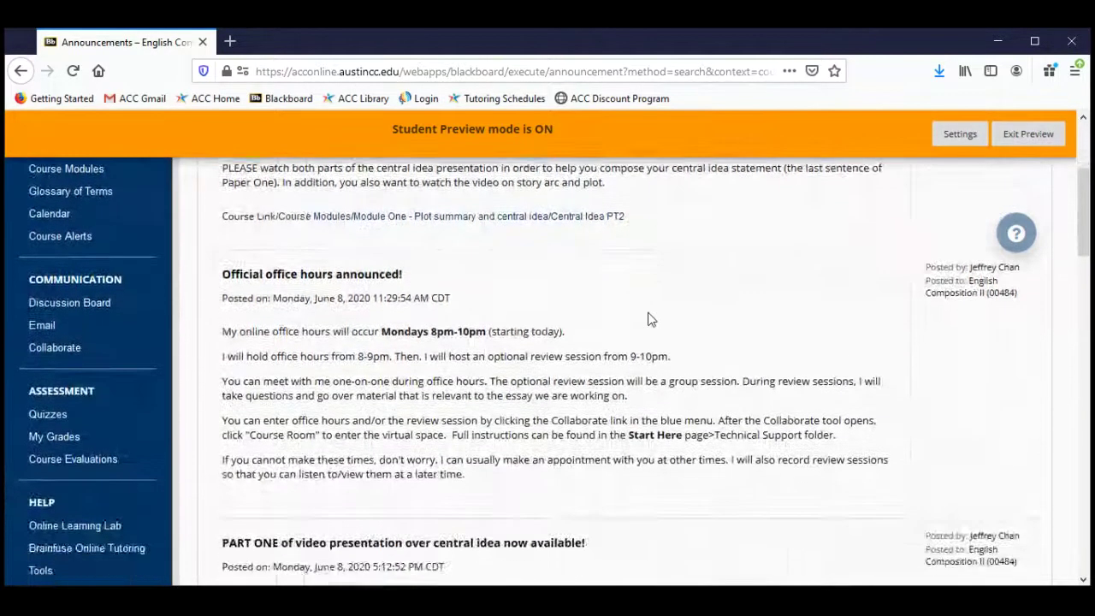
pyautogui.scroll(2, 647, 319)
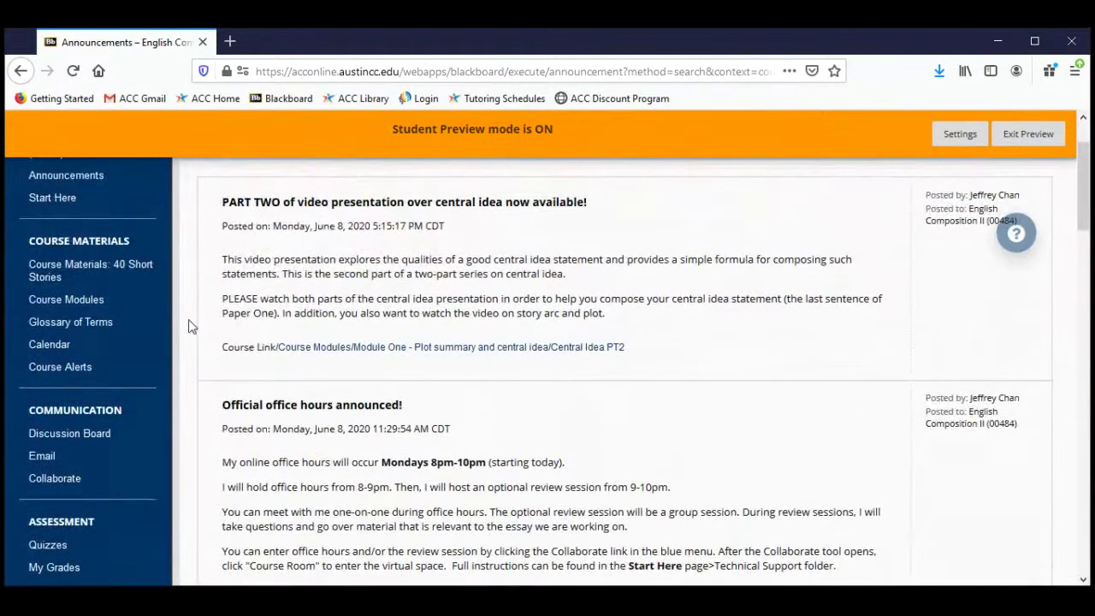
pyautogui.click(92, 300)
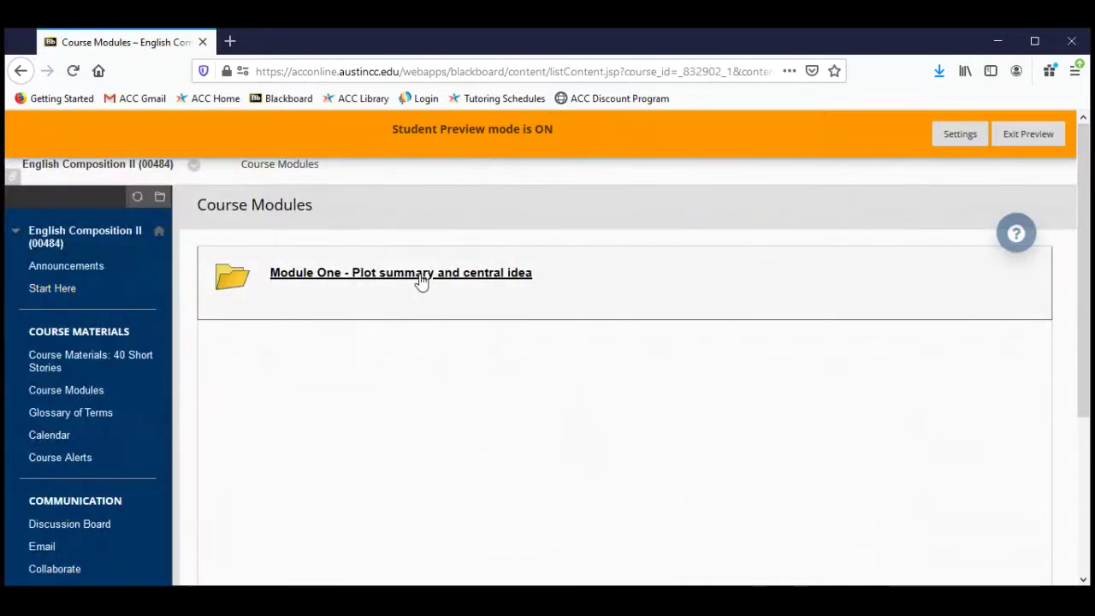
pyautogui.click(421, 280)
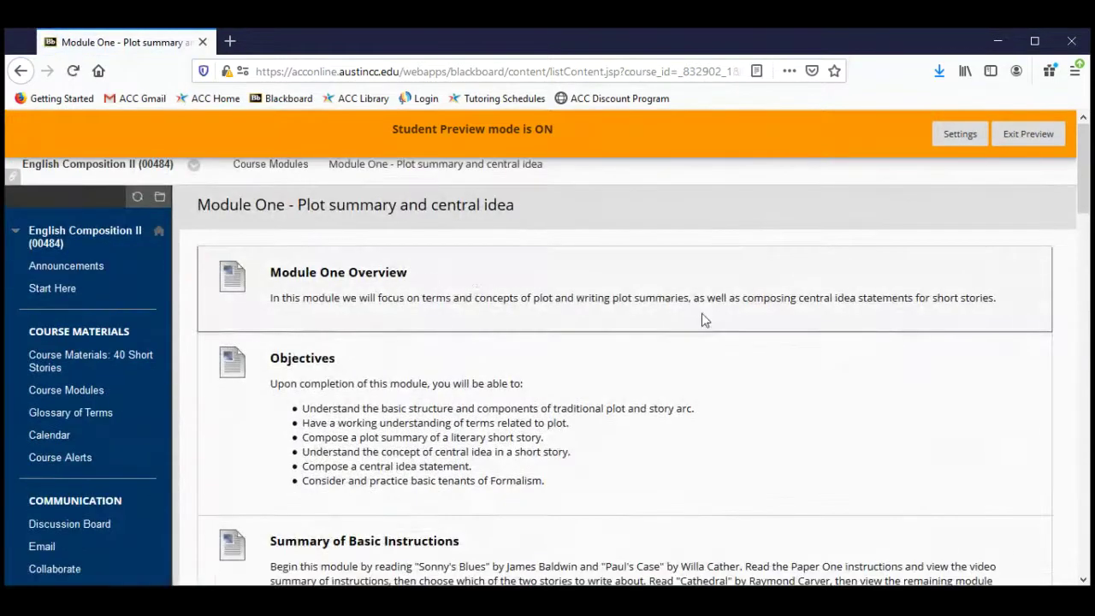
# Step: Open the "SAFEASSIGN SUBMIT PAPER ONE: PLOT SUMMARY AND CENTRAL IDEA" folder at the end of Module One
pyautogui.scroll(-5, 776, 451)
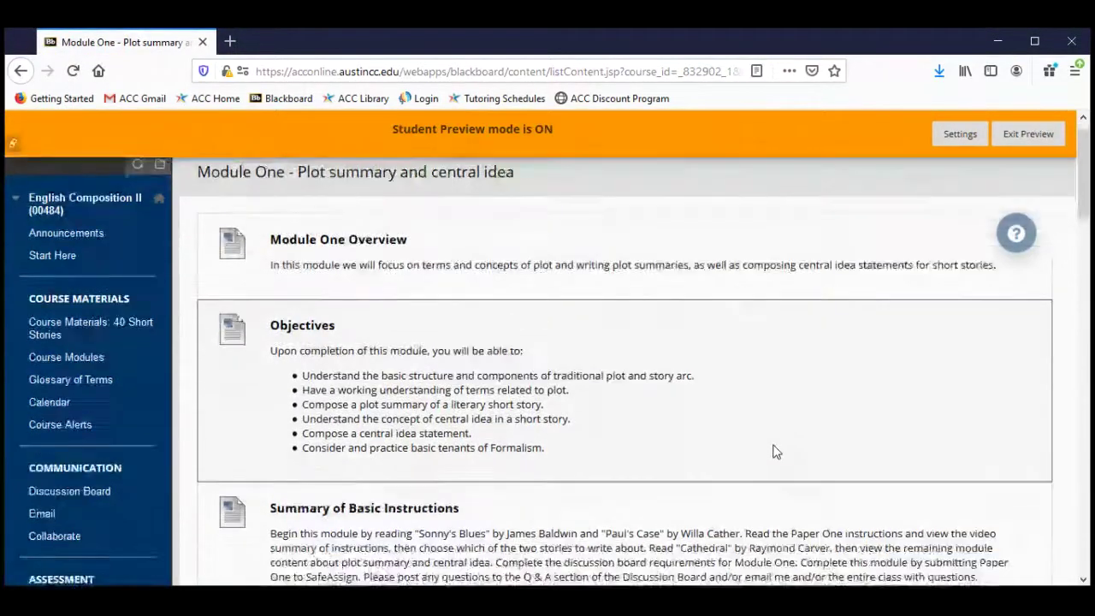
pyautogui.scroll(-4, 776, 451)
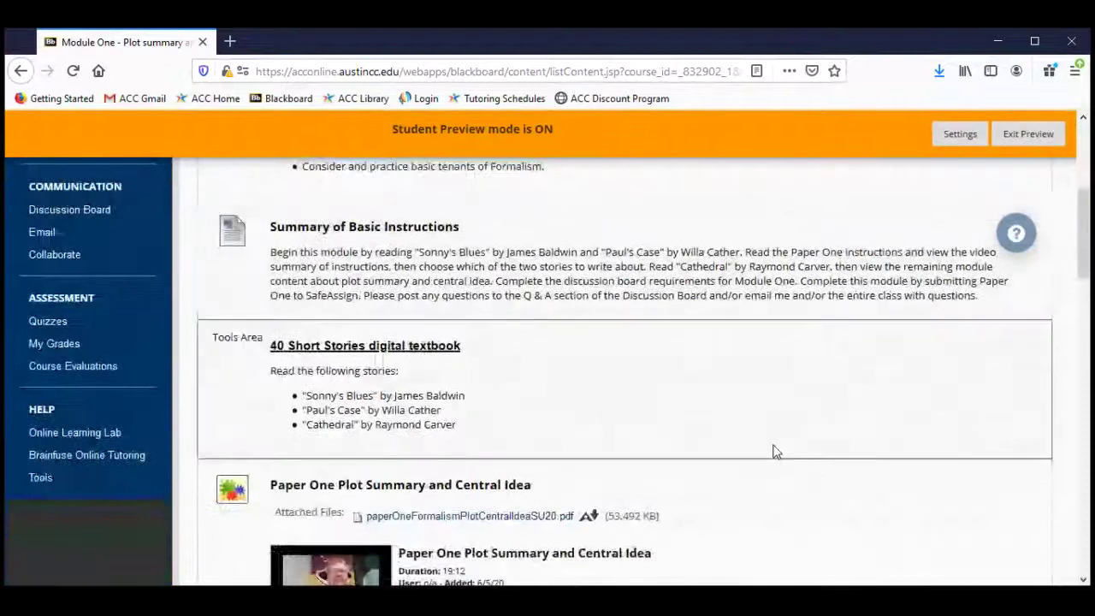
pyautogui.scroll(-7, 774, 444)
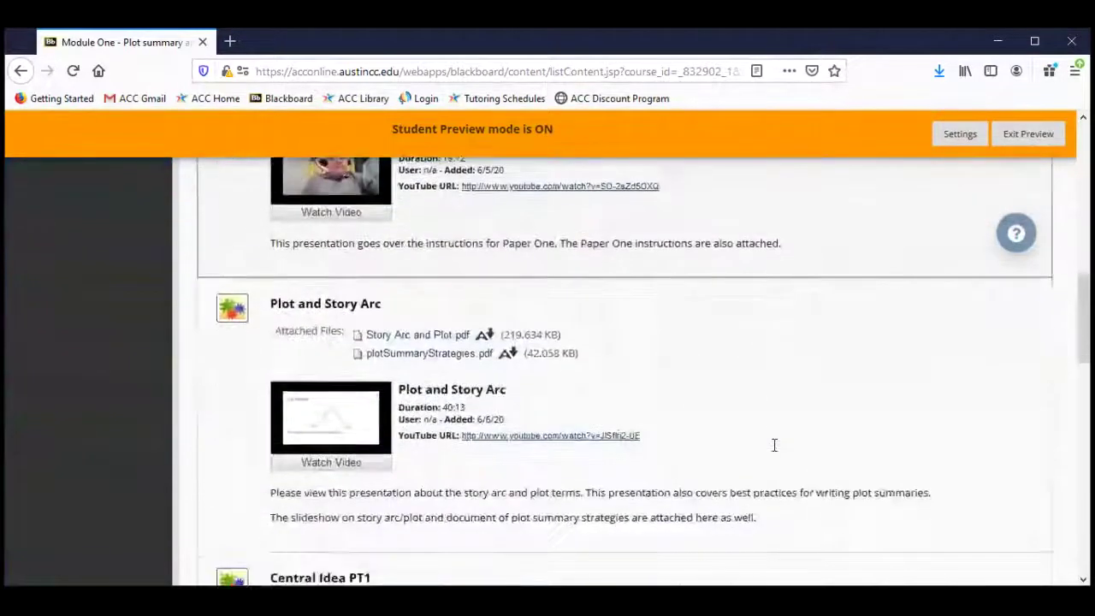
pyautogui.scroll(-7, 775, 451)
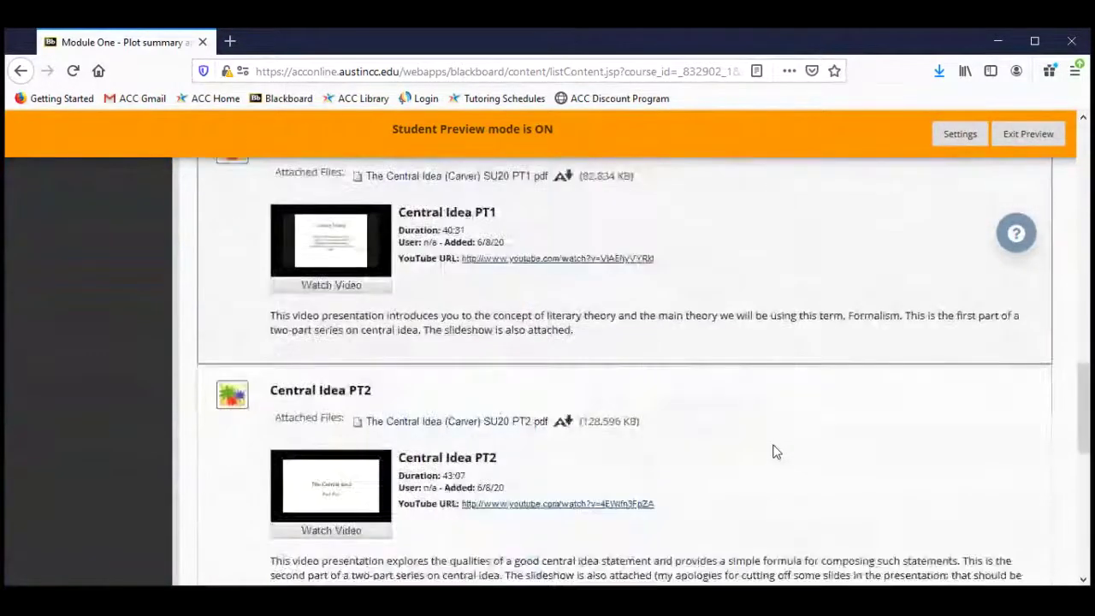
pyautogui.scroll(-5, 775, 451)
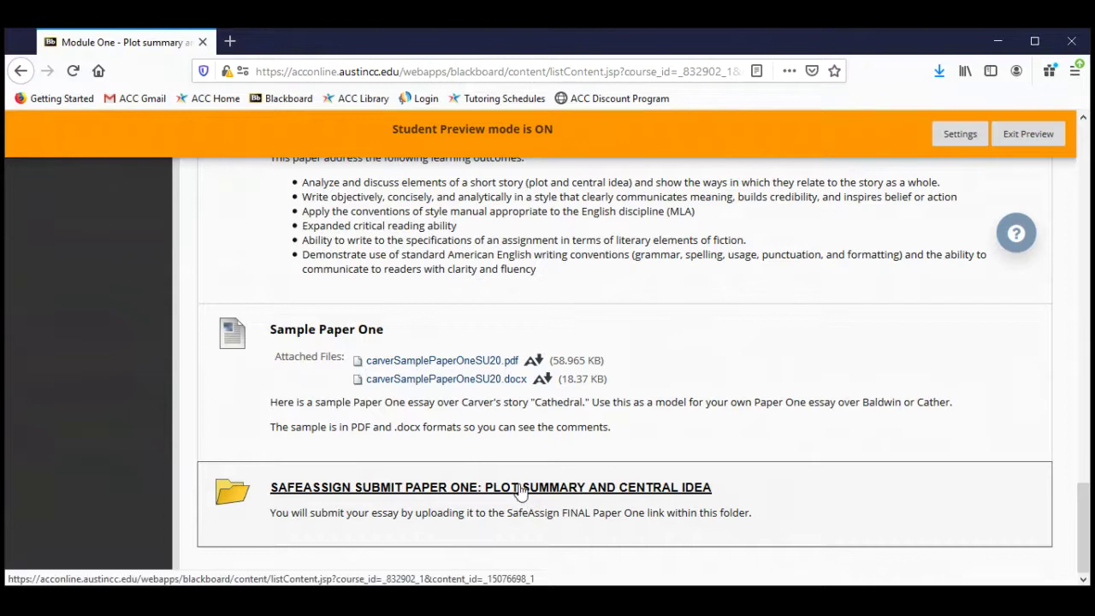
pyautogui.click(519, 487)
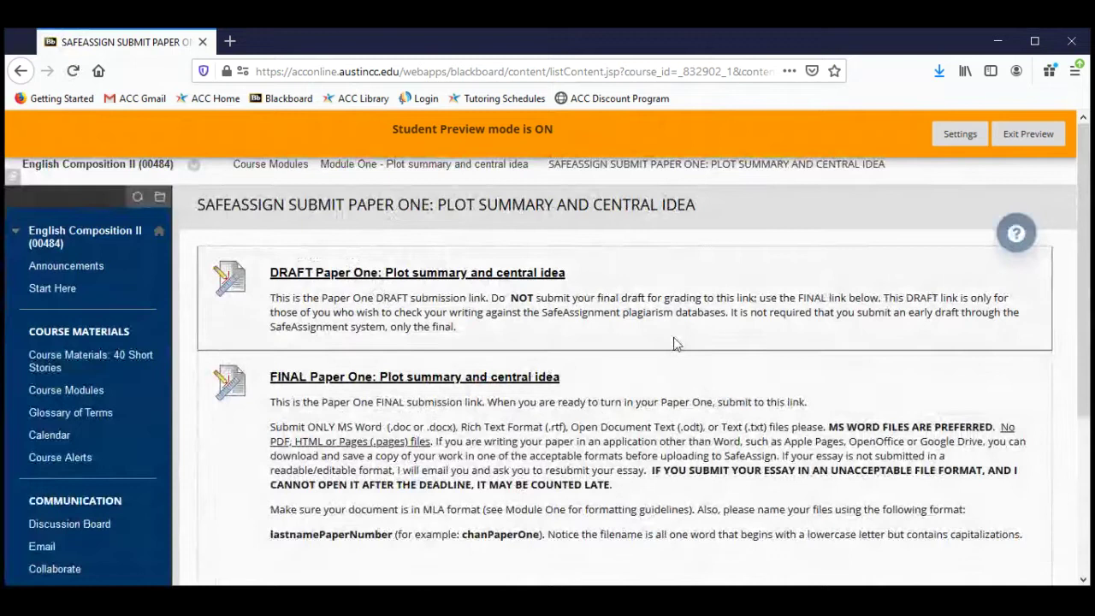
# Step: Review the DRAFT and FINAL Paper One submission entries and the instructions beneath each link
pyautogui.scroll(-3, 673, 343)
pyautogui.scroll(2, 673, 343)
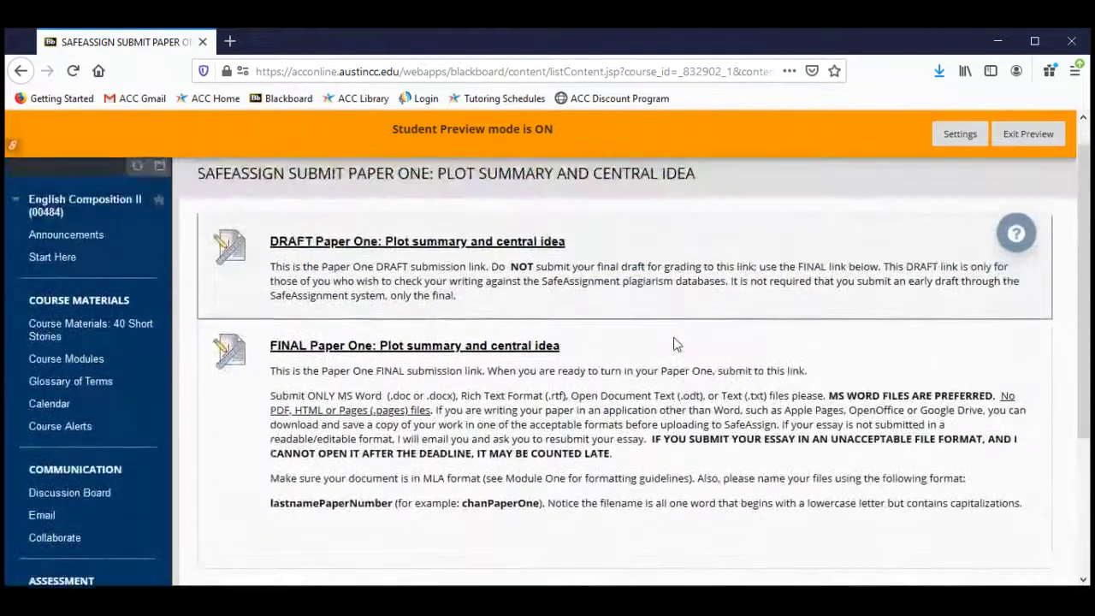
pyautogui.scroll(2, 673, 343)
pyautogui.scroll(-3, 673, 343)
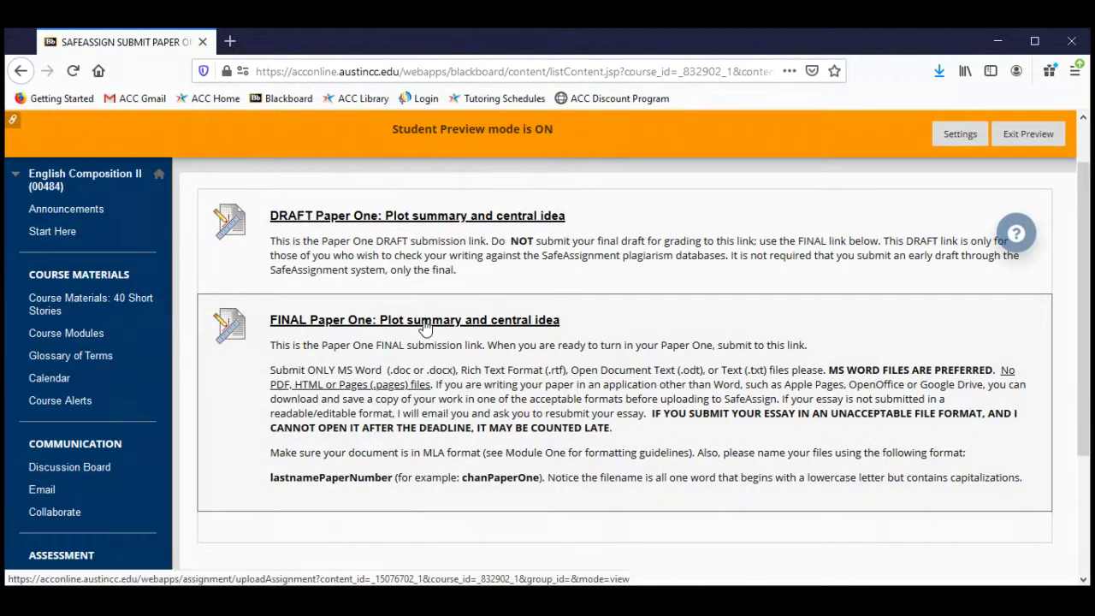
pyautogui.scroll(-2, 558, 398)
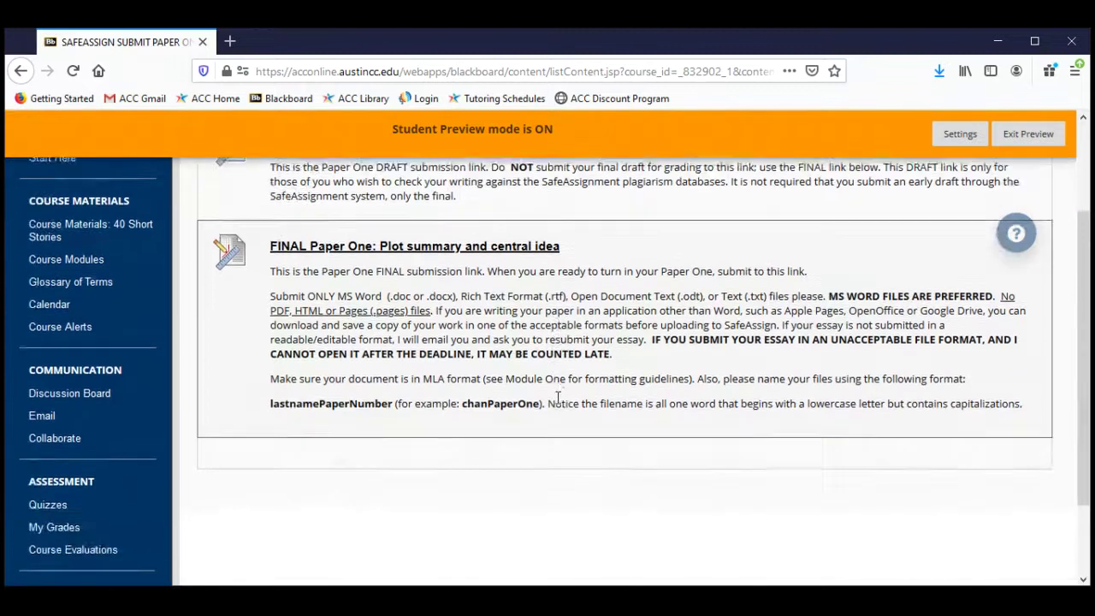
pyautogui.scroll(-1, 558, 399)
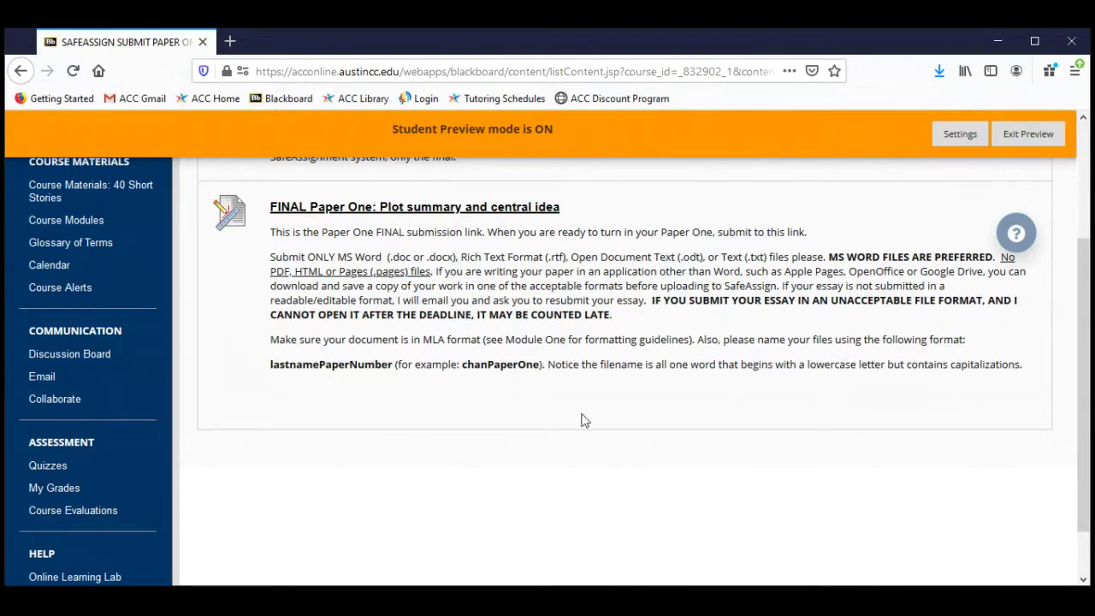
pyautogui.scroll(3, 611, 378)
pyautogui.scroll(1, 610, 379)
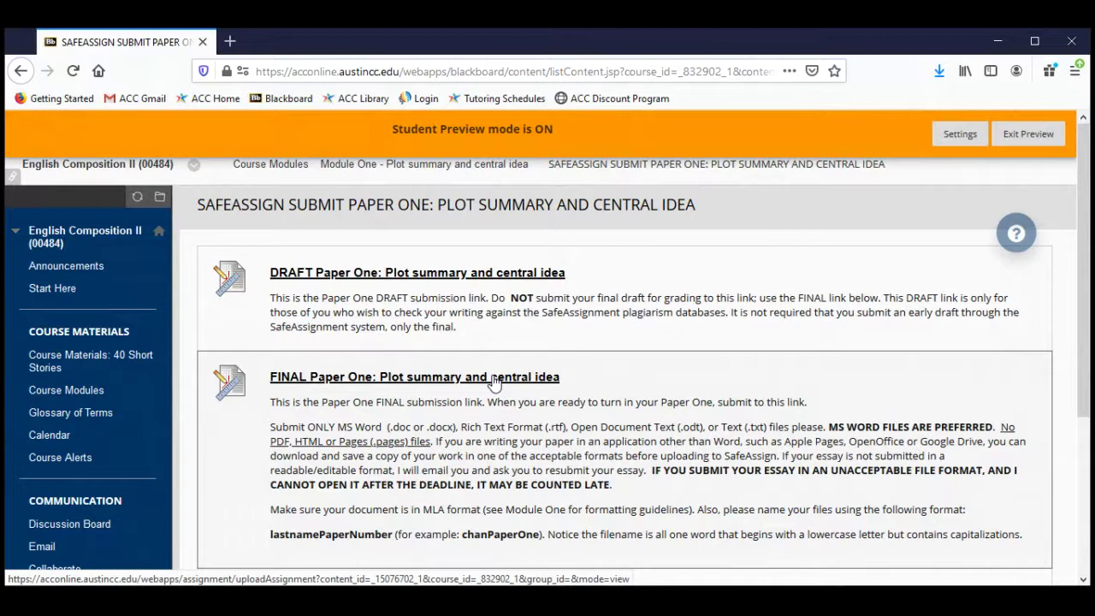
# Step: Highlight the description under the DRAFT Paper One link and the one under the FINAL link, clearing each selection
pyautogui.moveTo(333, 303); pyautogui.dragTo(484, 330)
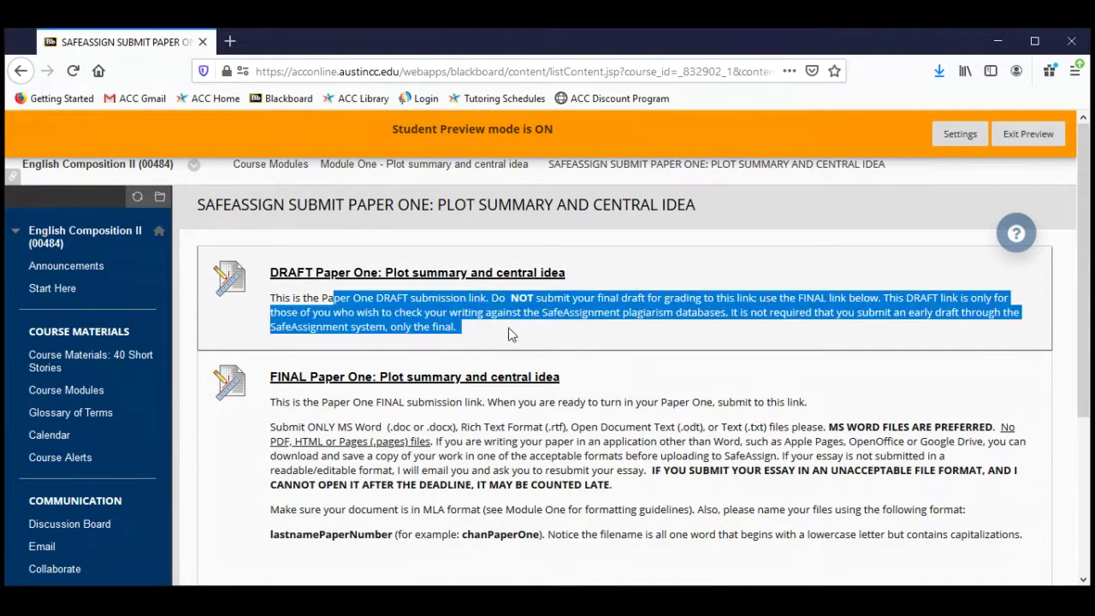
pyautogui.click(510, 333)
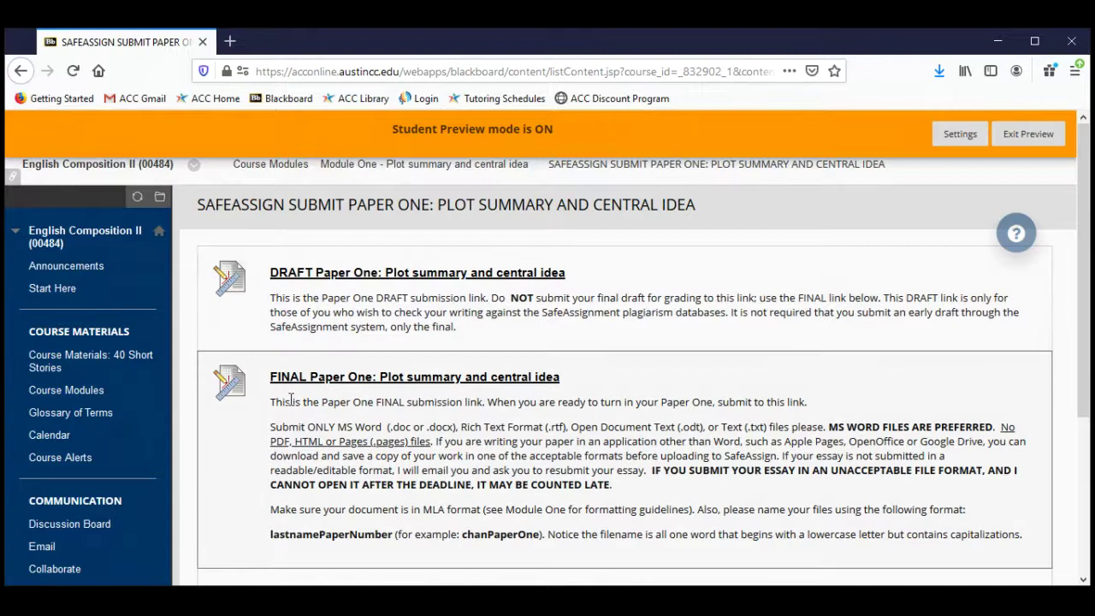
pyautogui.moveTo(263, 412); pyautogui.dragTo(476, 471)
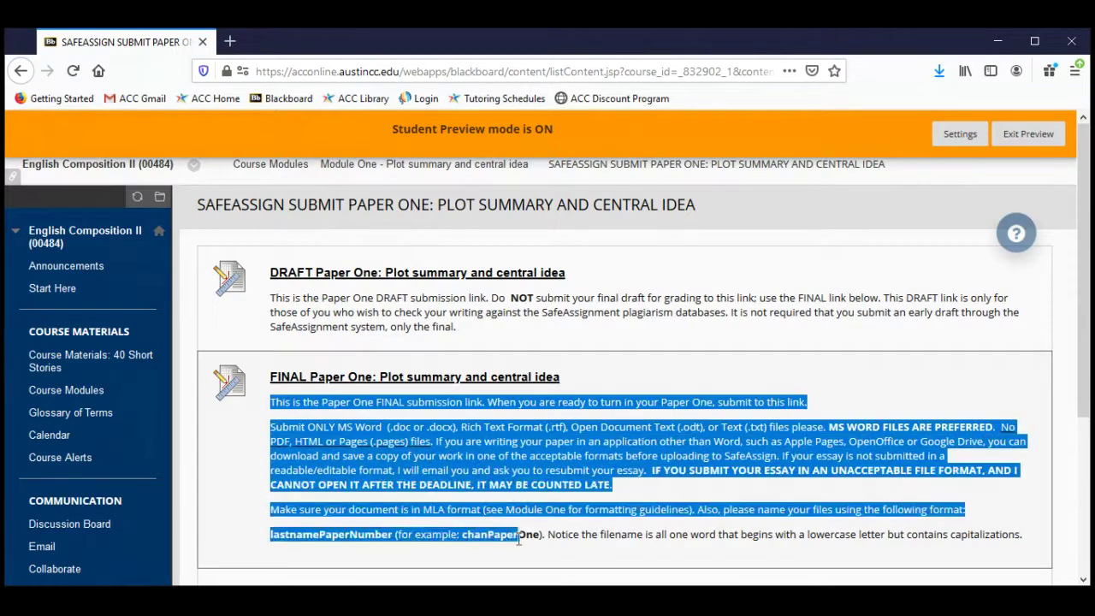
pyautogui.moveTo(518, 535); pyautogui.dragTo(552, 558)
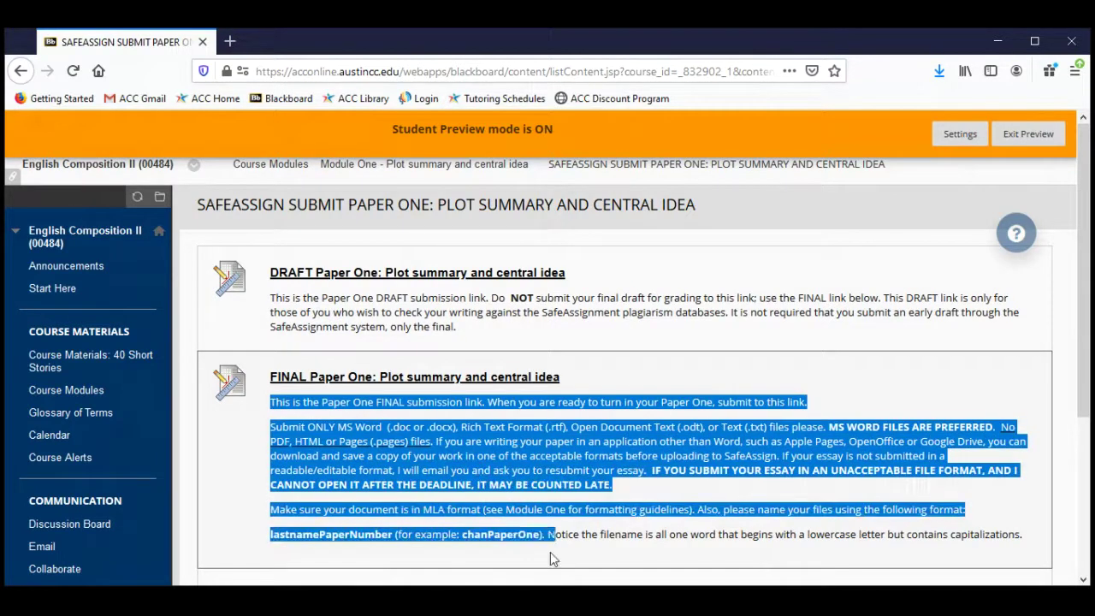
pyautogui.click(828, 399)
# Step: Highlight the accepted file format paragraph and the lastnamePaperNumber naming example in the FINAL Paper One instructions
pyautogui.scroll(-3, 828, 399)
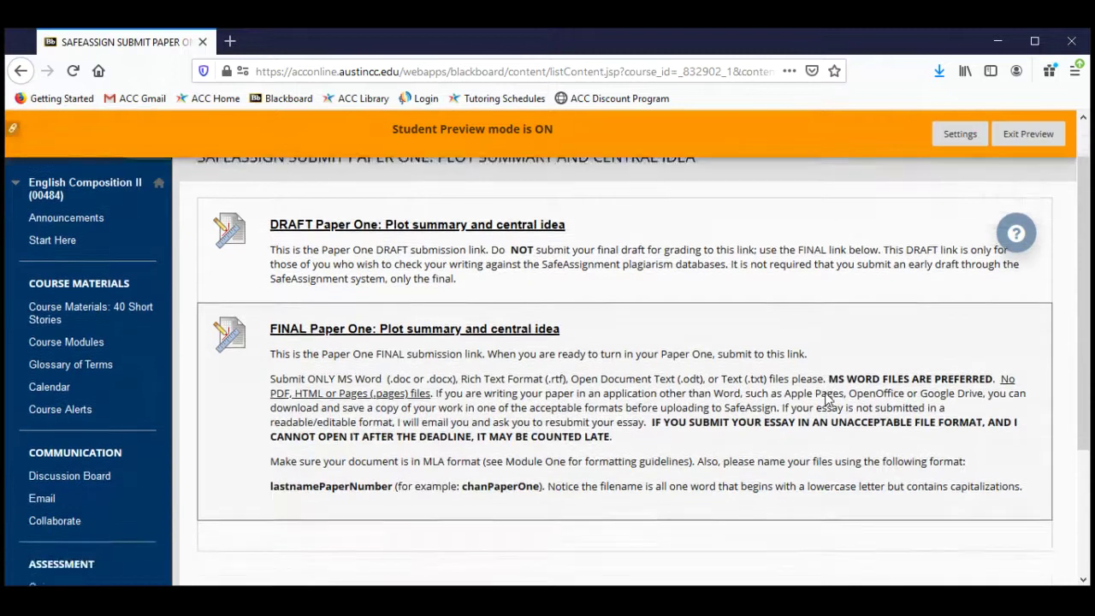
pyautogui.scroll(-1, 827, 399)
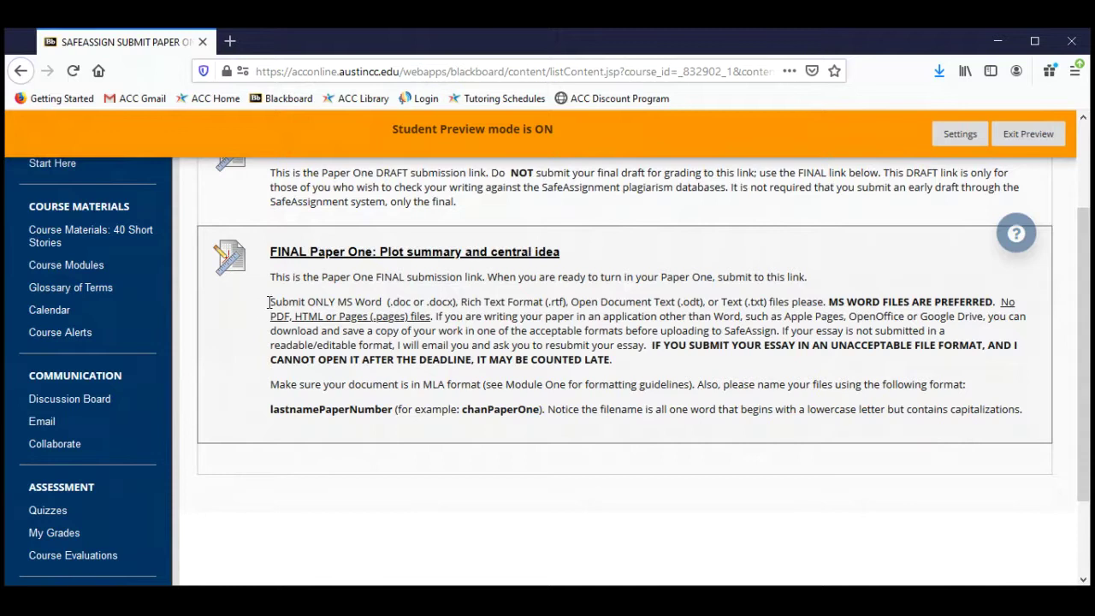
pyautogui.moveTo(269, 301); pyautogui.dragTo(640, 361)
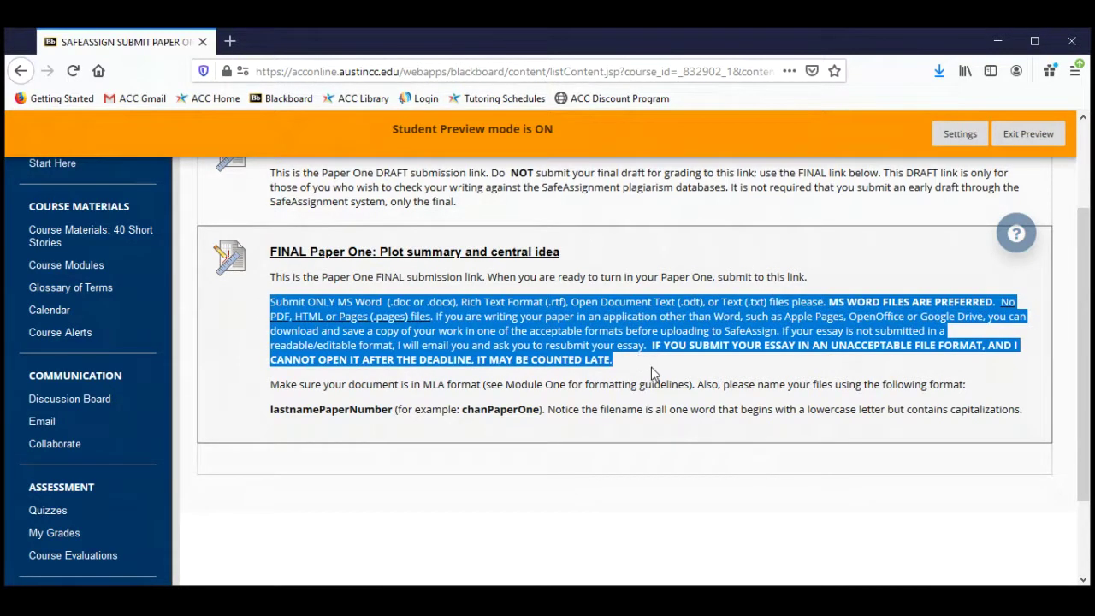
pyautogui.click(650, 367)
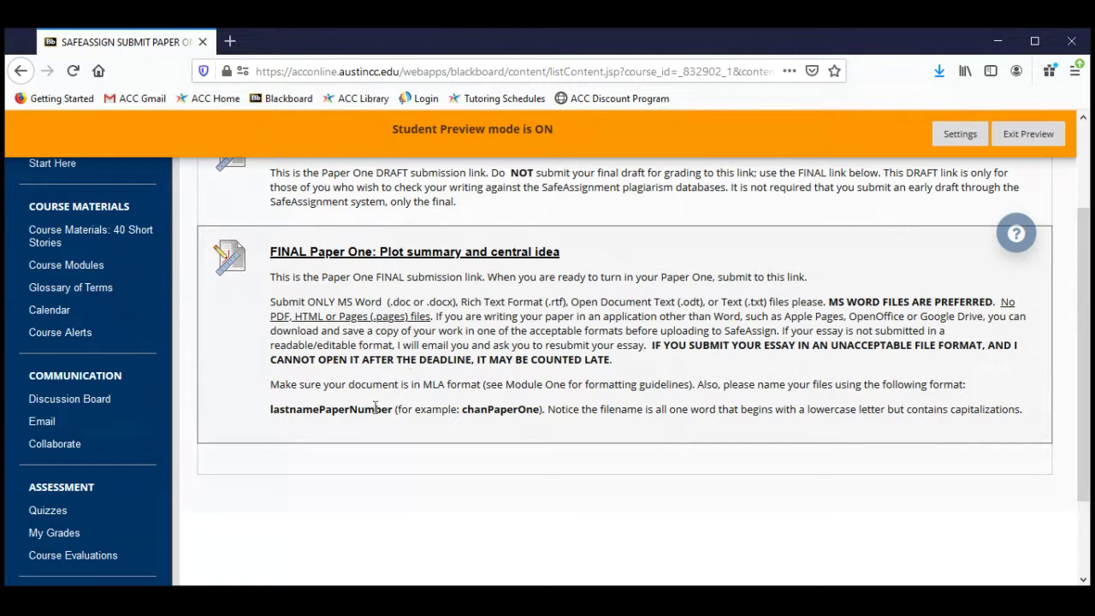
pyautogui.moveTo(267, 417); pyautogui.dragTo(539, 405)
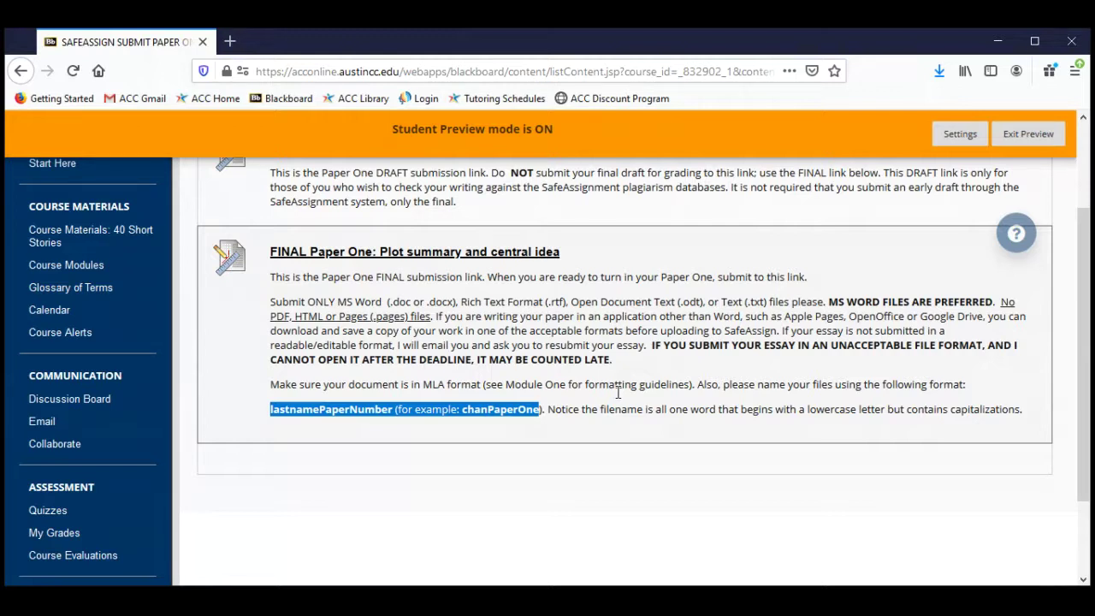
# Step: Open the FINAL Paper One submission link and check the due date and points possible in the assignment information
pyautogui.scroll(2, 617, 391)
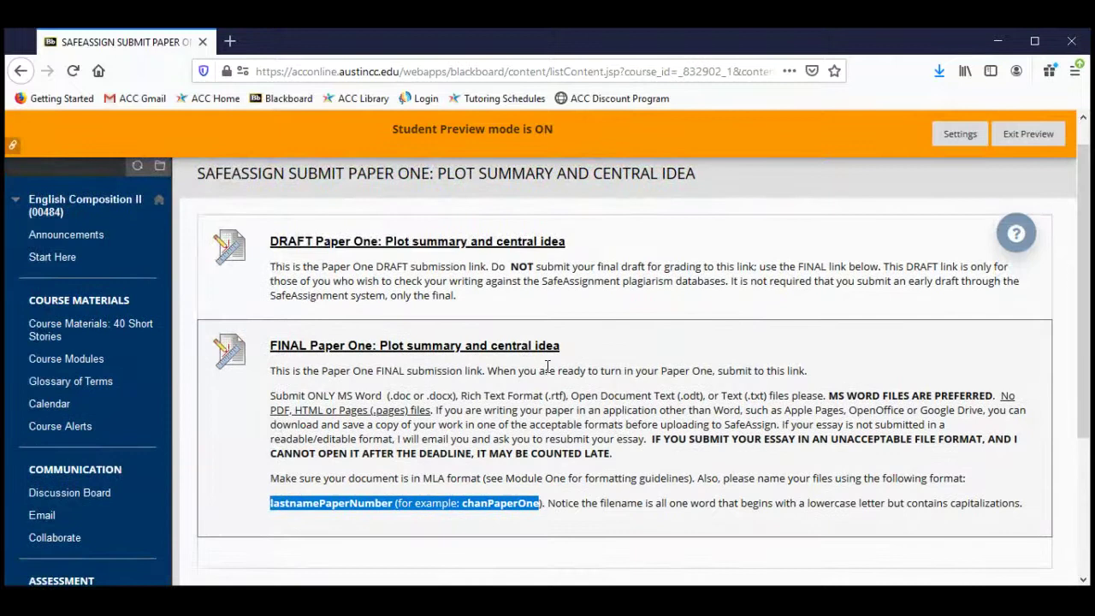
pyautogui.click(493, 345)
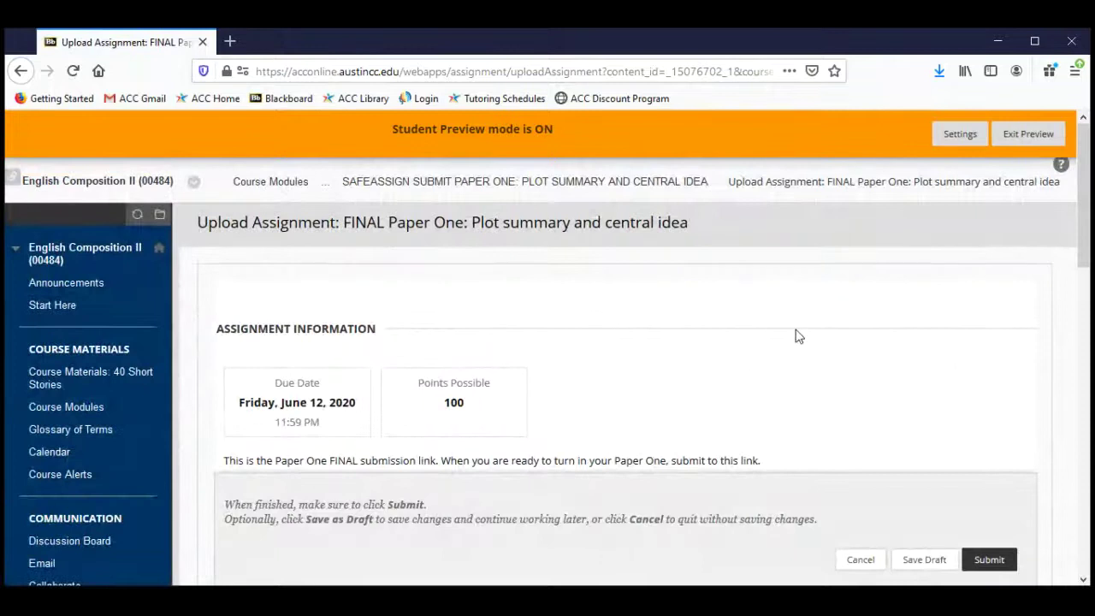
pyautogui.scroll(-3, 815, 425)
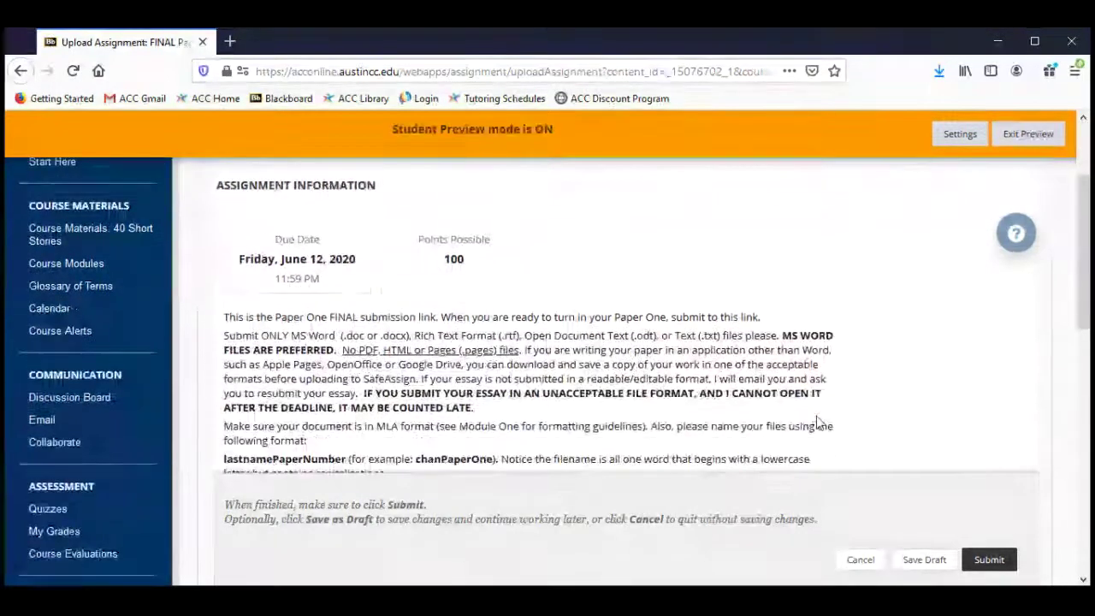
pyautogui.scroll(-1, 817, 423)
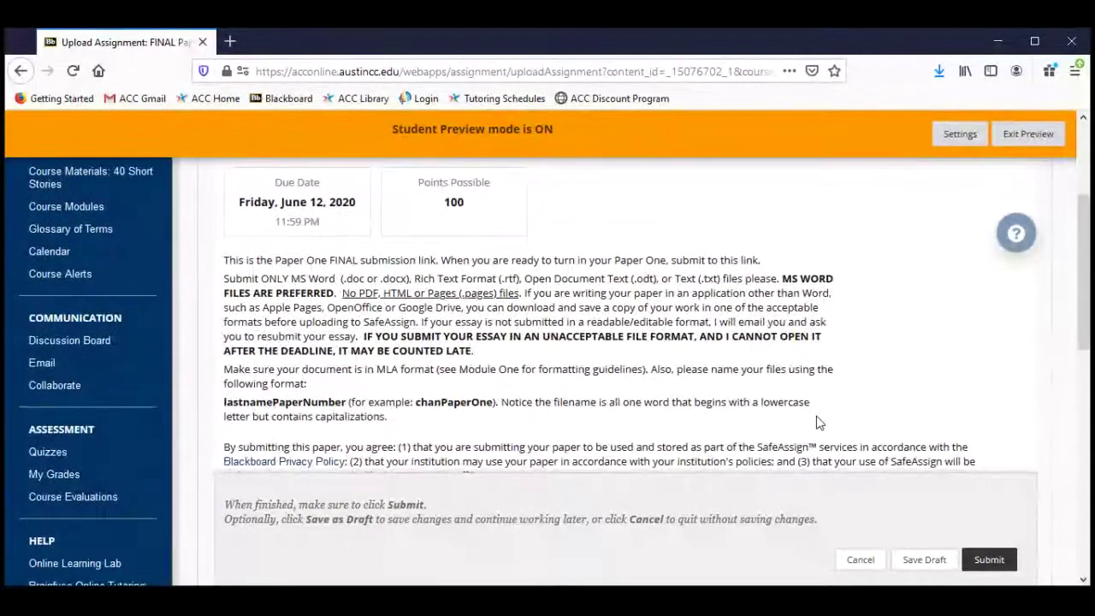
pyautogui.scroll(2, 817, 423)
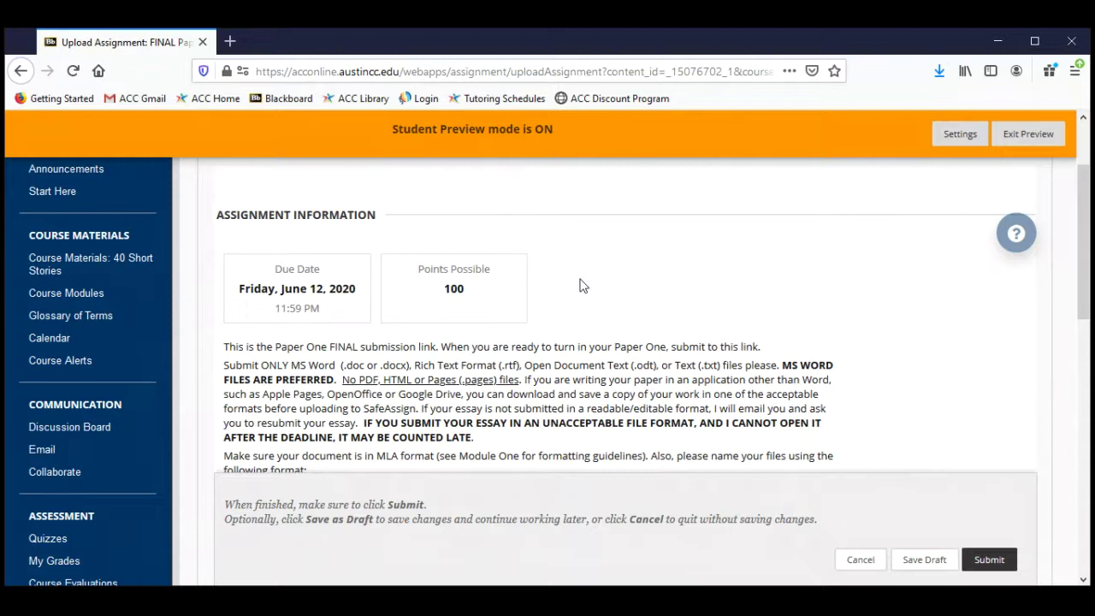
pyautogui.scroll(-3, 579, 284)
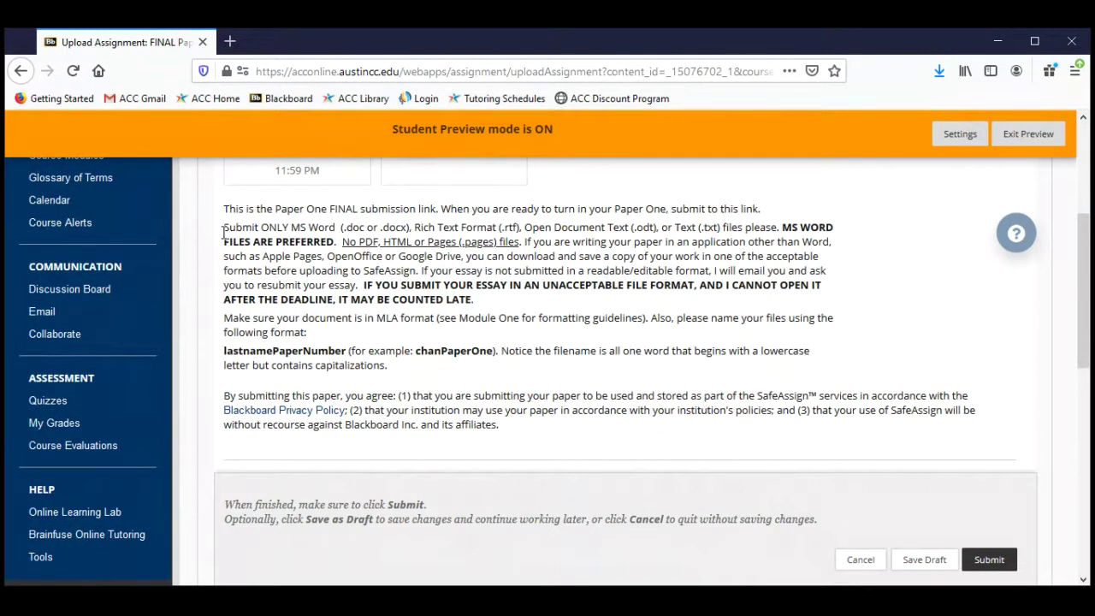
# Step: Highlight the file format and naming instructions on the upload page, clear the selection and look over the page around them
pyautogui.moveTo(223, 232); pyautogui.dragTo(431, 366)
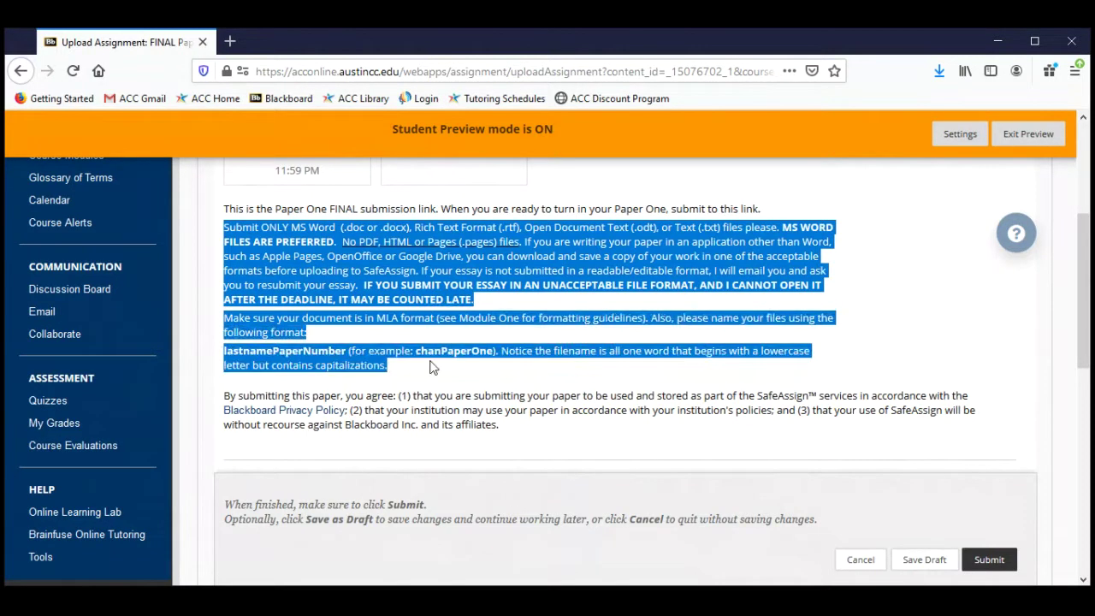
pyautogui.click(862, 287)
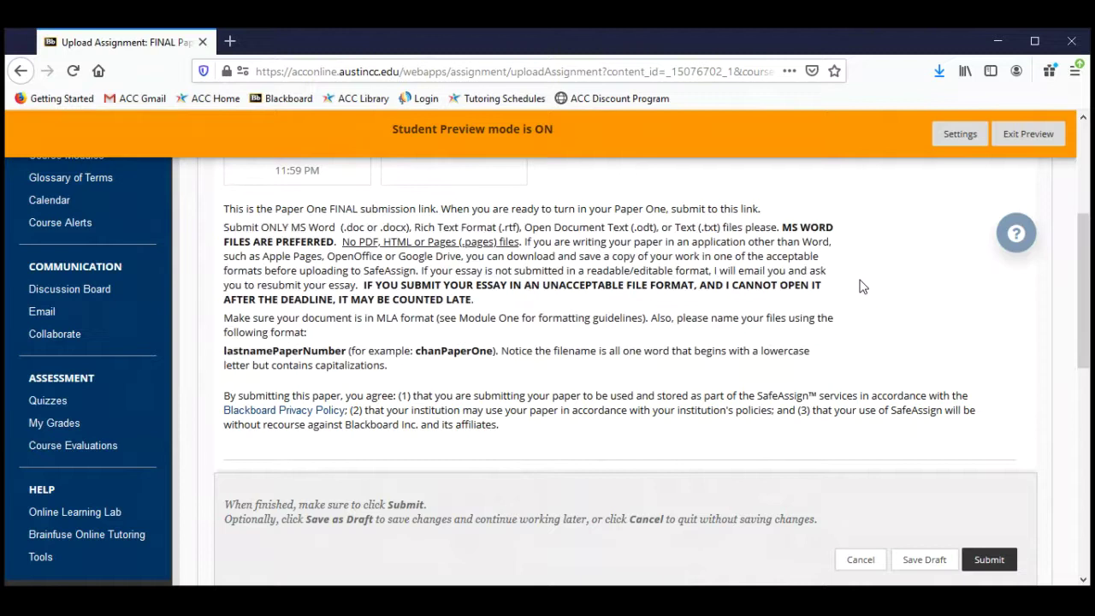
pyautogui.scroll(-3, 862, 286)
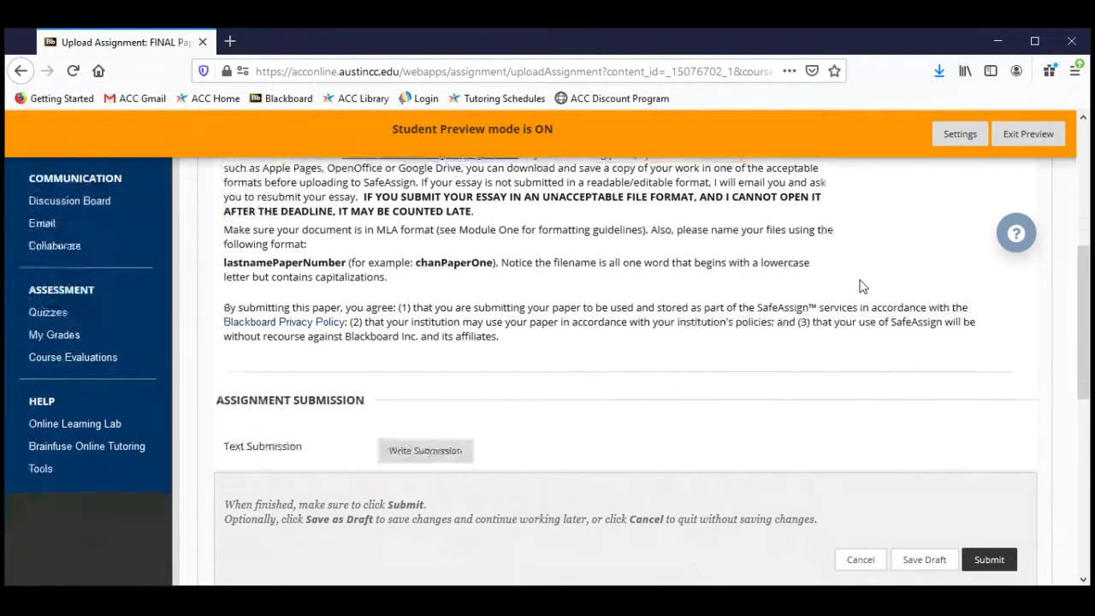
pyautogui.scroll(3, 862, 286)
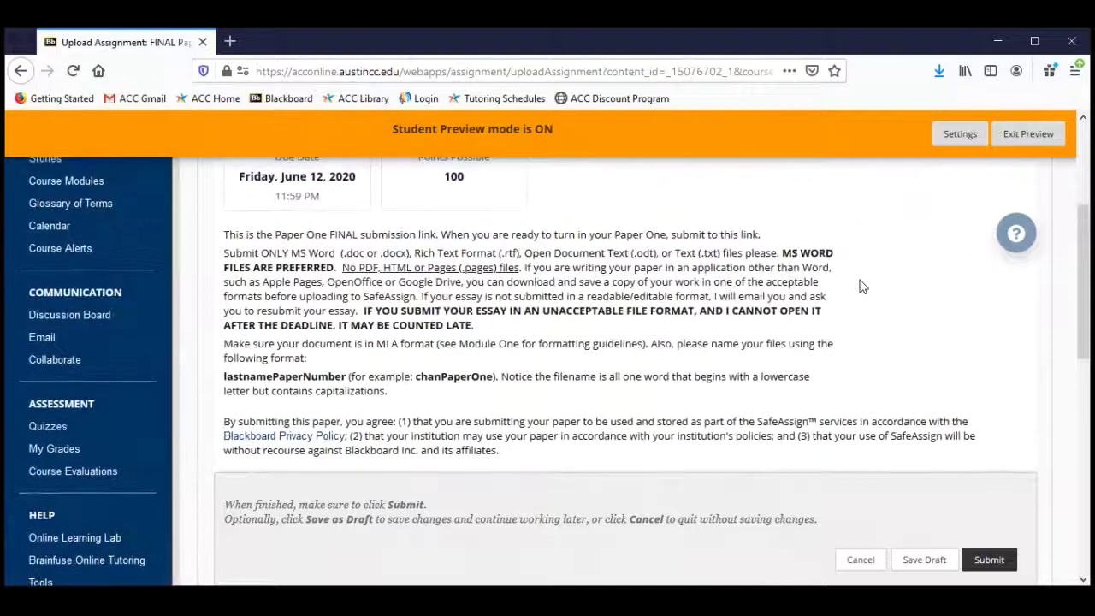
# Step: Highlight the SafeAssign submission agreement paragraph below the file naming instructions and clear the selection
pyautogui.scroll(-4, 862, 287)
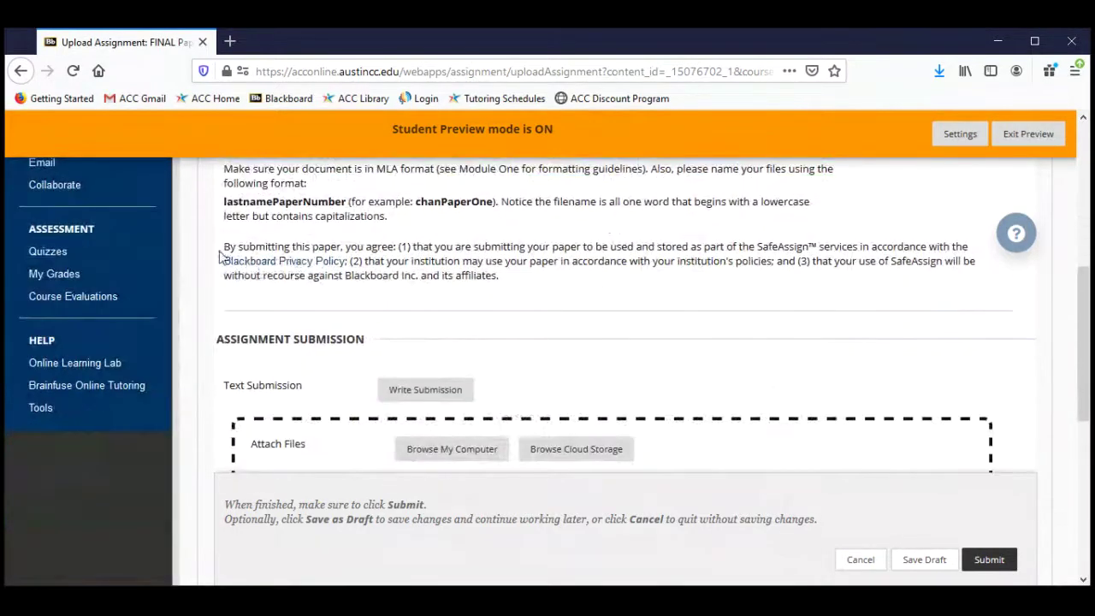
pyautogui.moveTo(224, 246); pyautogui.dragTo(556, 278)
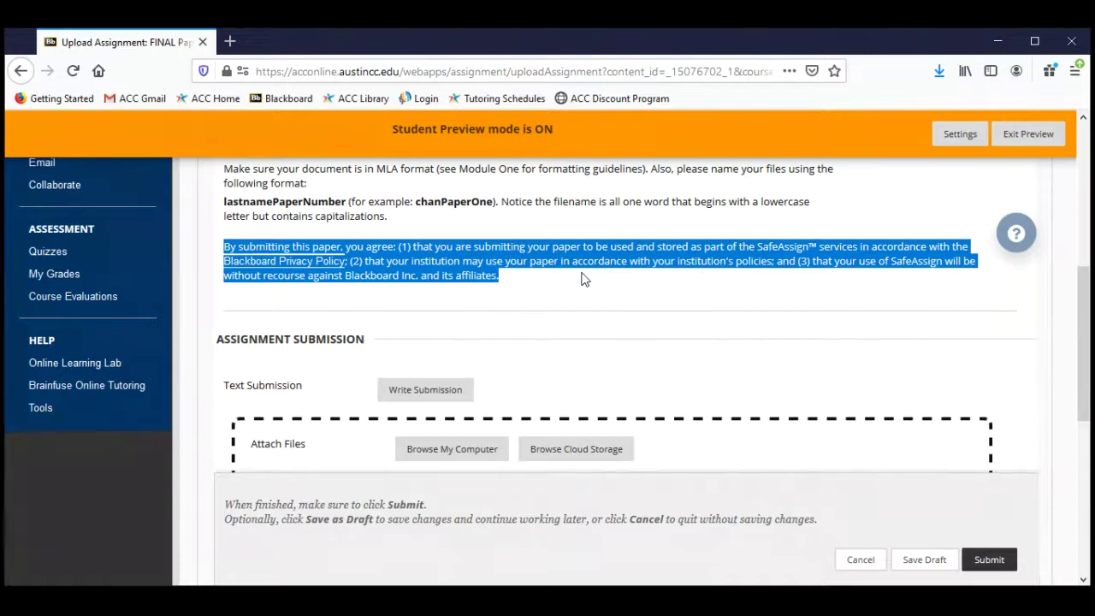
pyautogui.click(509, 282)
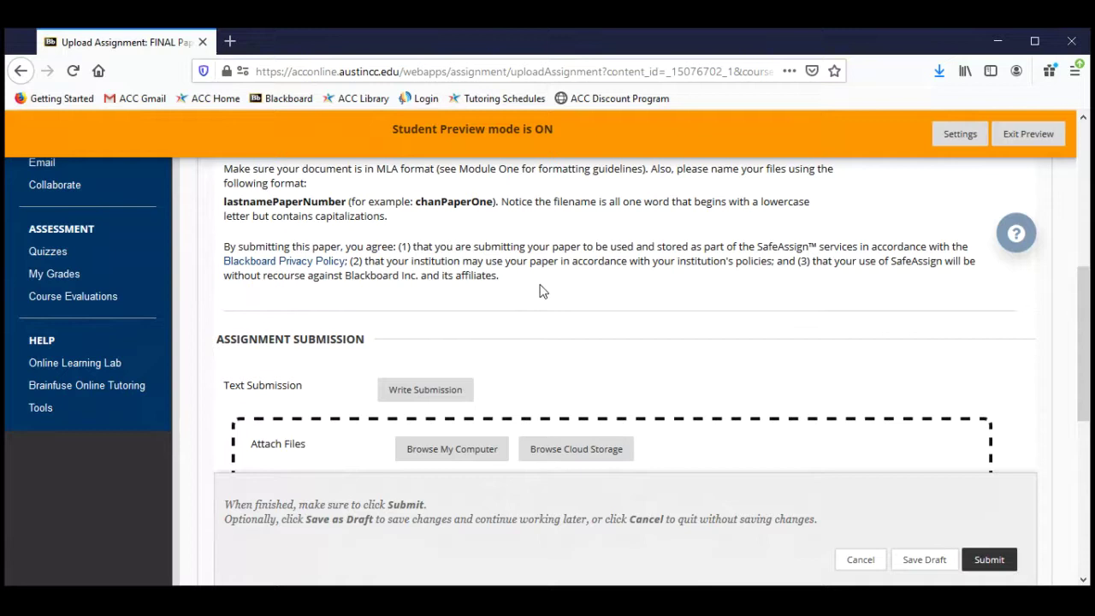
# Step: Attach the file chanPaperOne.docx from the computer in the Assignment Submission section
pyautogui.scroll(-1, 528, 280)
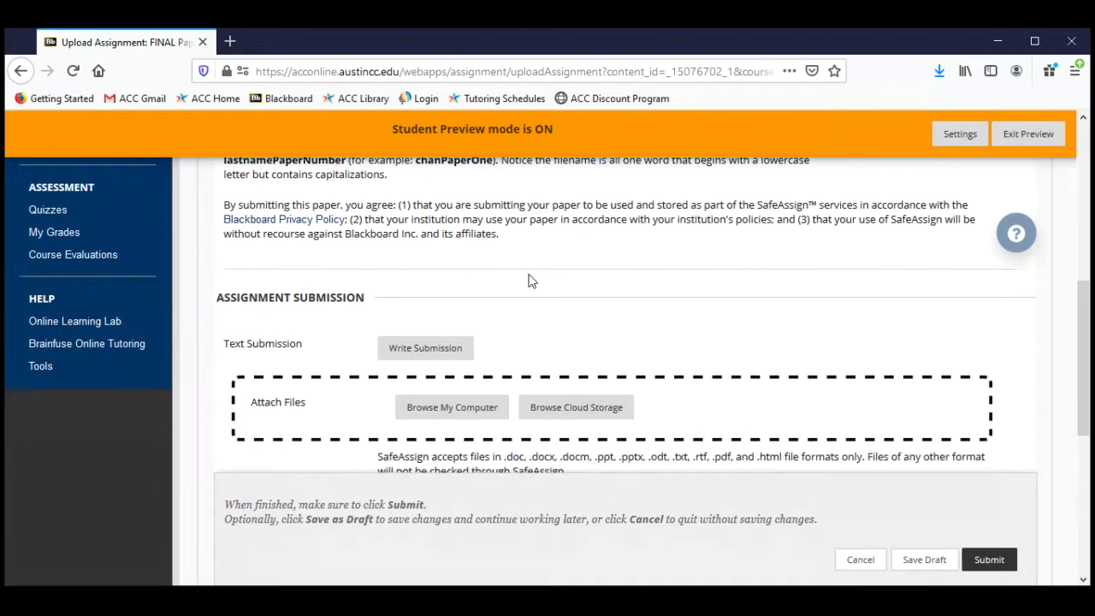
pyautogui.scroll(-2, 529, 280)
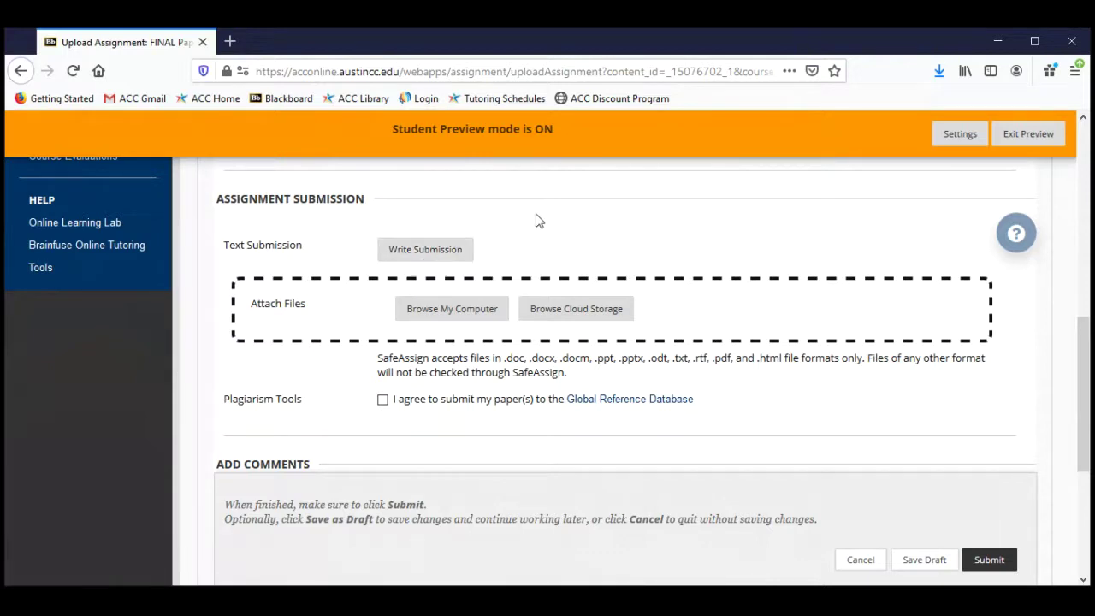
pyautogui.scroll(2, 536, 220)
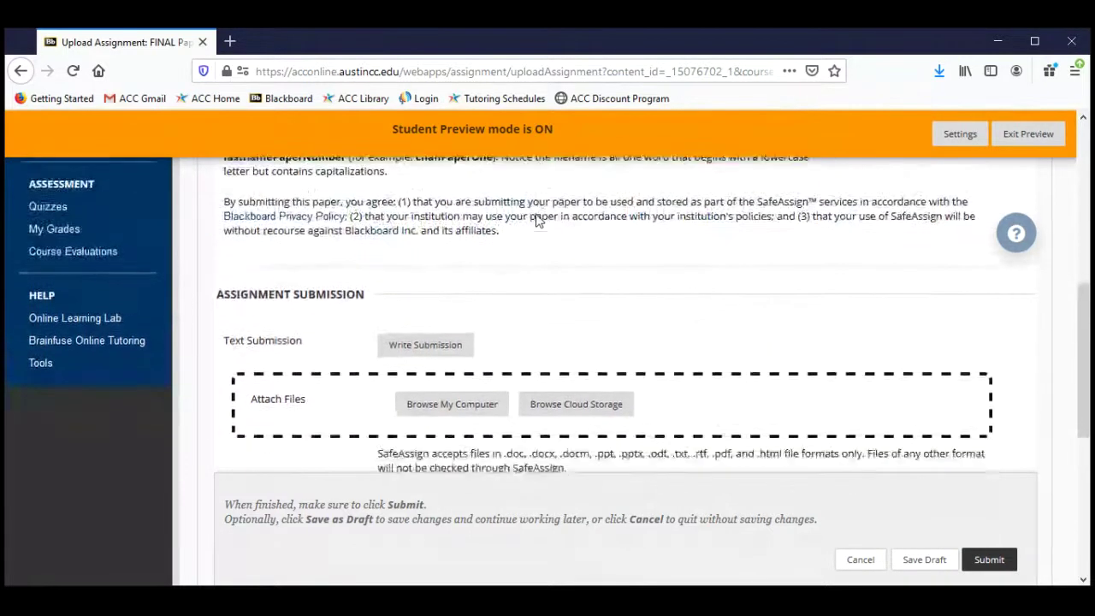
pyautogui.scroll(-3, 535, 220)
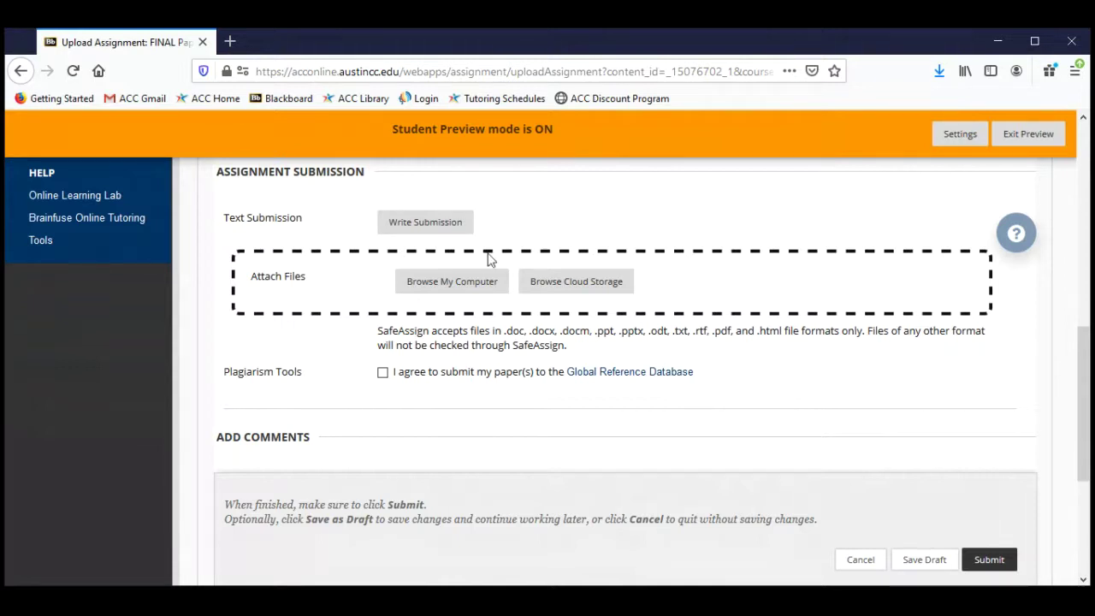
pyautogui.click(448, 287)
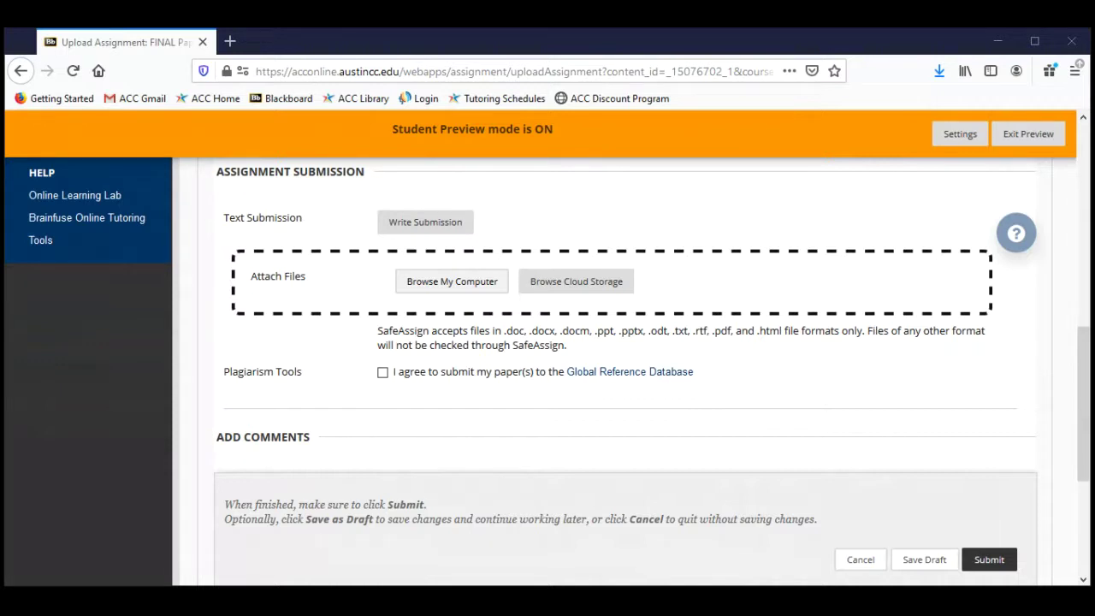
pyautogui.doubleClick(413, 386)
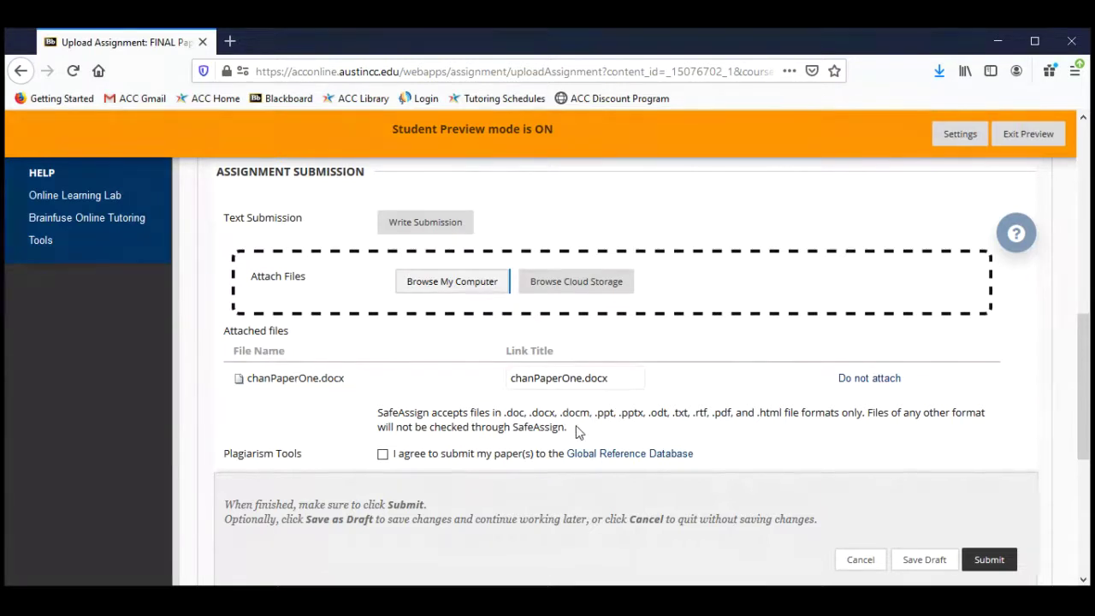
# Step: Highlight the note on file formats accepted by SafeAssign below the attached file and clear the selection
pyautogui.moveTo(568, 430); pyautogui.dragTo(592, 429)
pyautogui.click(366, 419)
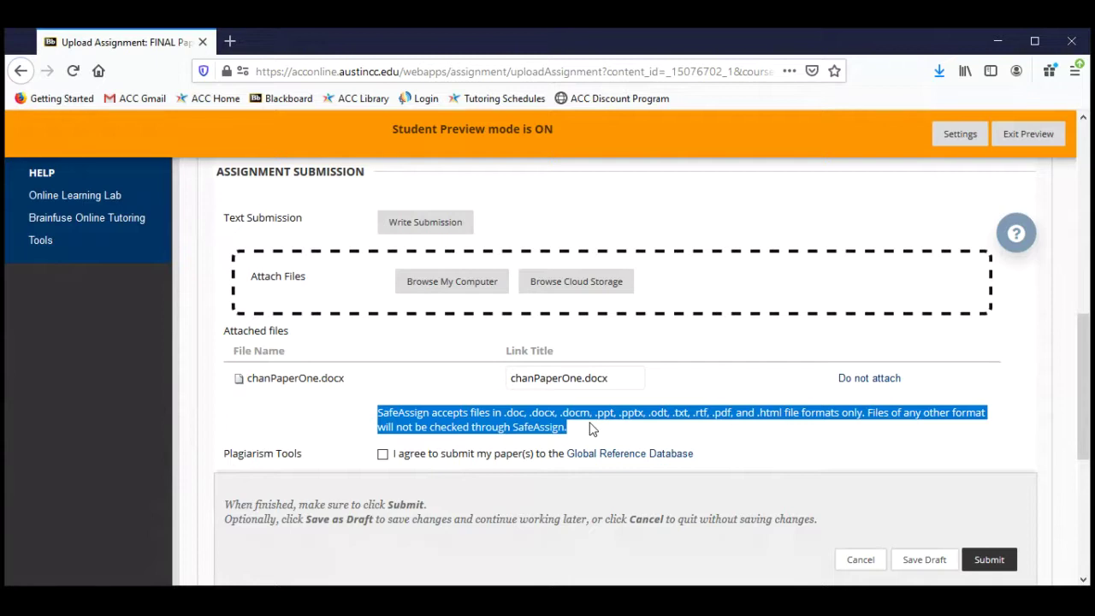
pyautogui.click(592, 429)
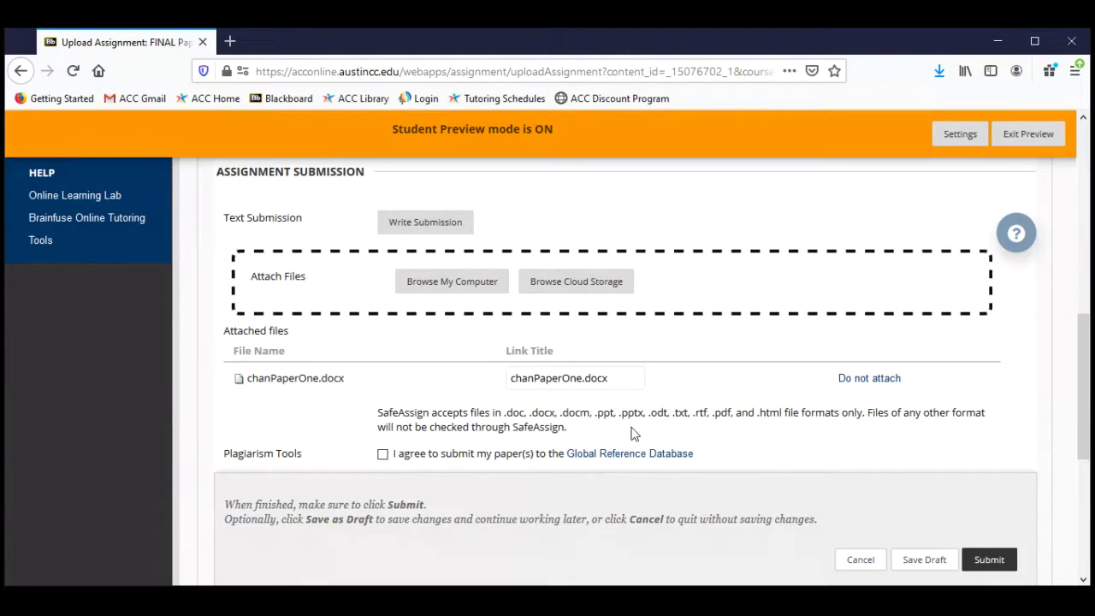
# Step: Highlight the individual formats .pdf, .html, .doc, .docx, .odt, .txt and .rtf in the SafeAssign note one after another
pyautogui.doubleClick(724, 413)
pyautogui.doubleClick(771, 413)
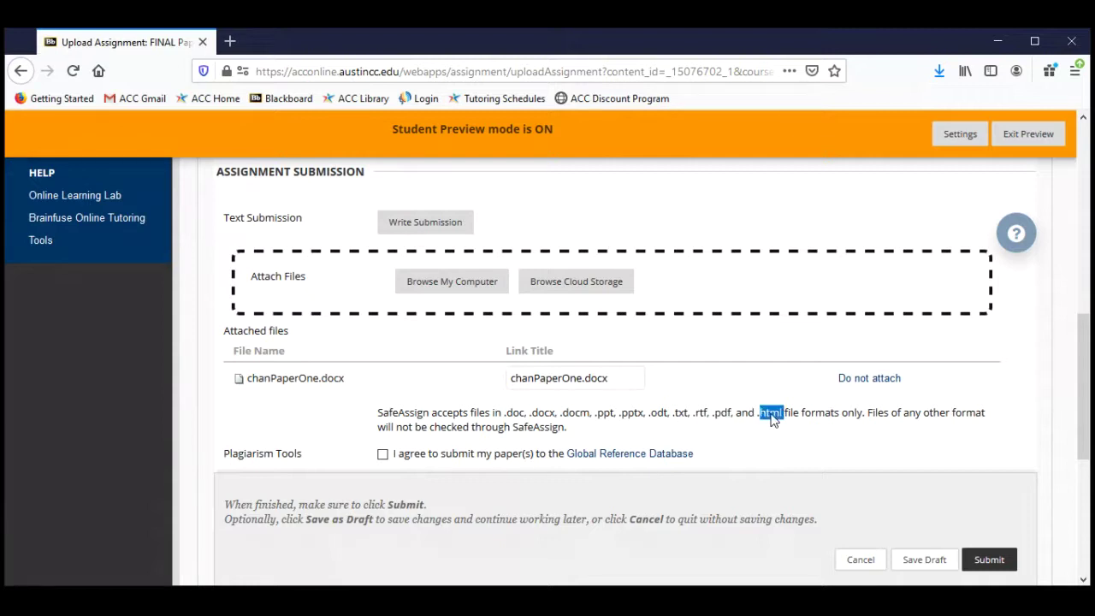
pyautogui.click(622, 430)
pyautogui.doubleClick(516, 413)
pyautogui.doubleClick(538, 413)
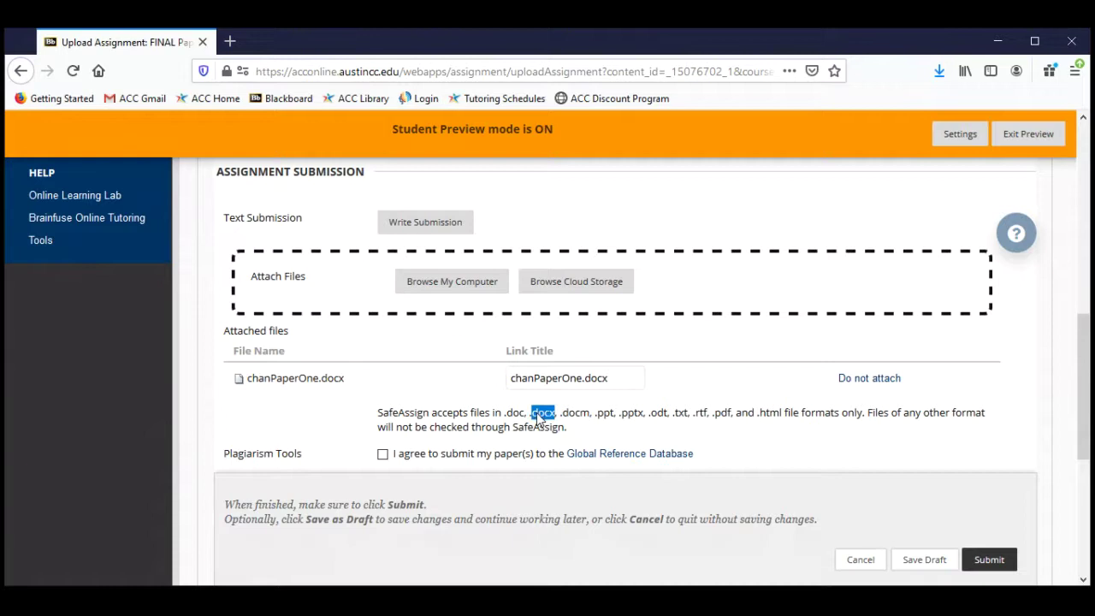
pyautogui.doubleClick(658, 414)
pyautogui.doubleClick(680, 414)
pyautogui.doubleClick(700, 414)
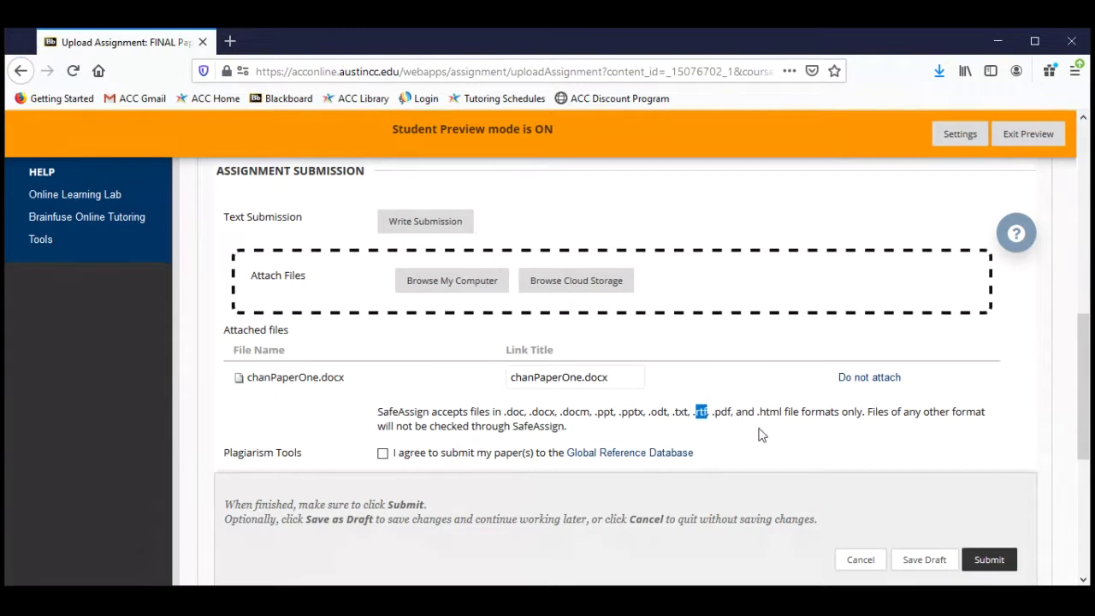
# Step: Agree to submit the paper to the Global Reference Database under Plagiarism Tools
pyautogui.scroll(-2, 761, 434)
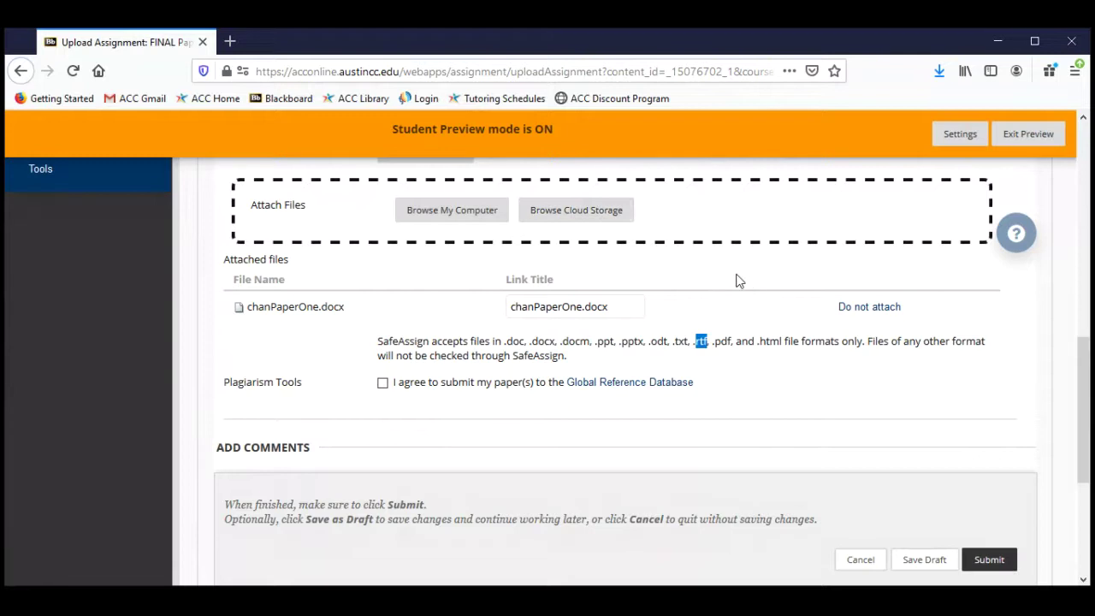
pyautogui.scroll(2, 739, 280)
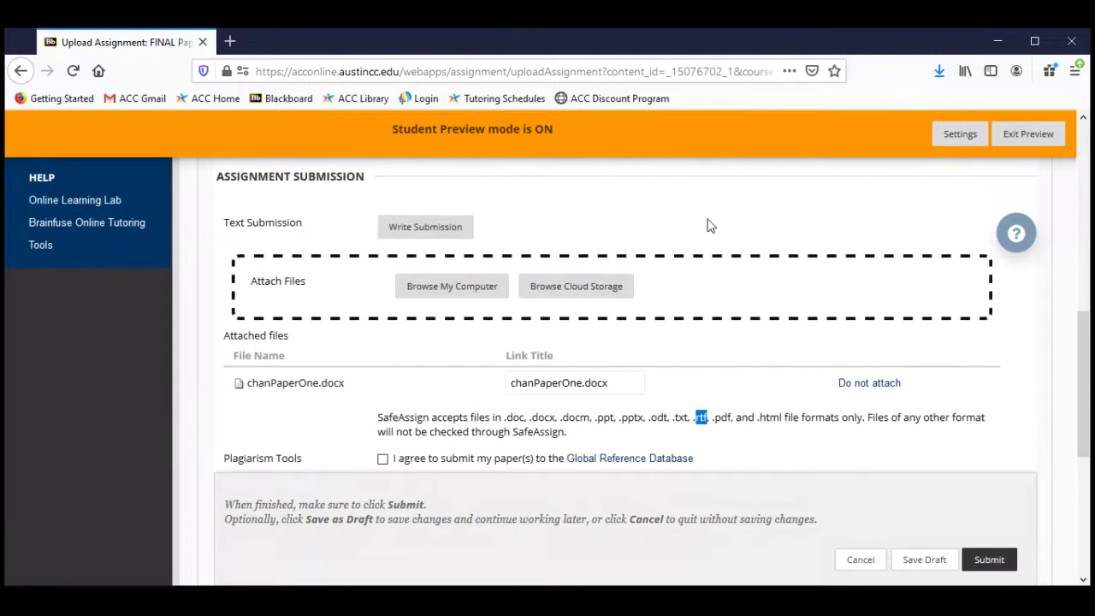
pyautogui.scroll(-1, 706, 224)
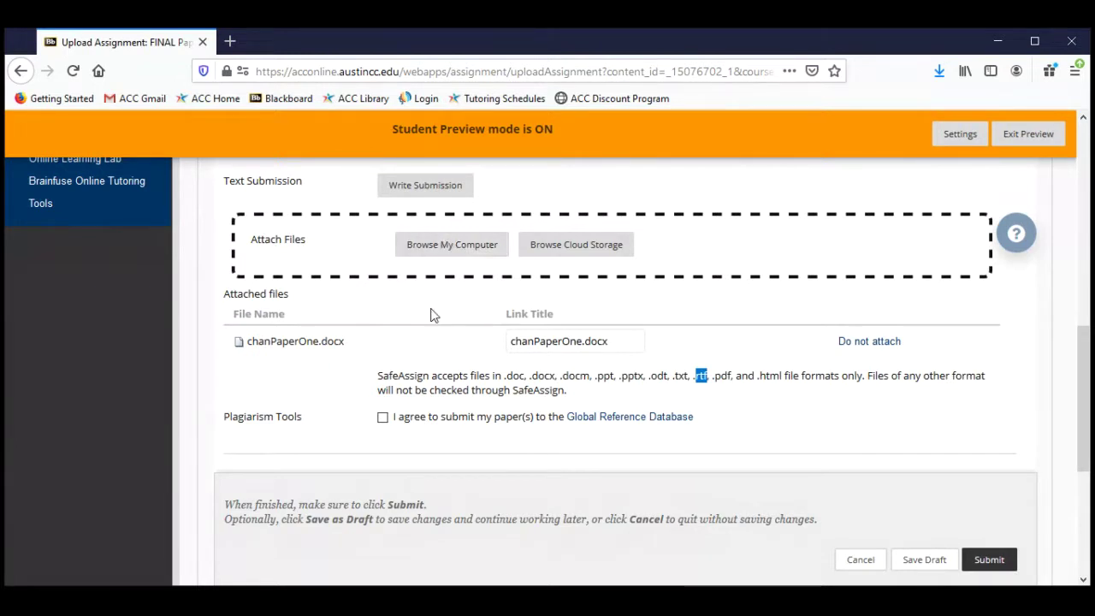
pyautogui.scroll(-1, 420, 339)
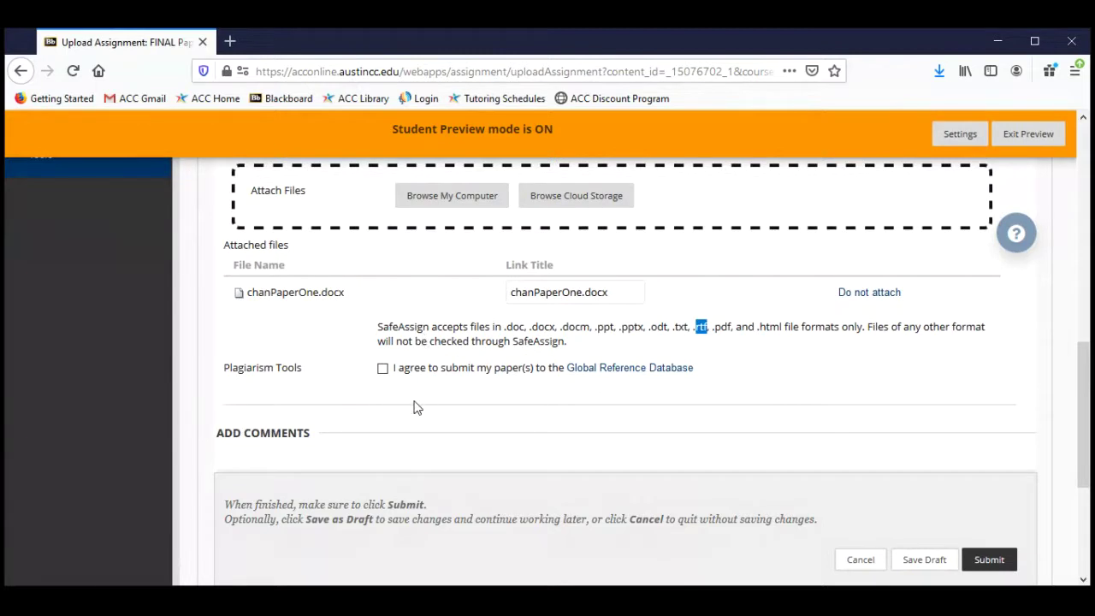
pyautogui.scroll(-1, 413, 408)
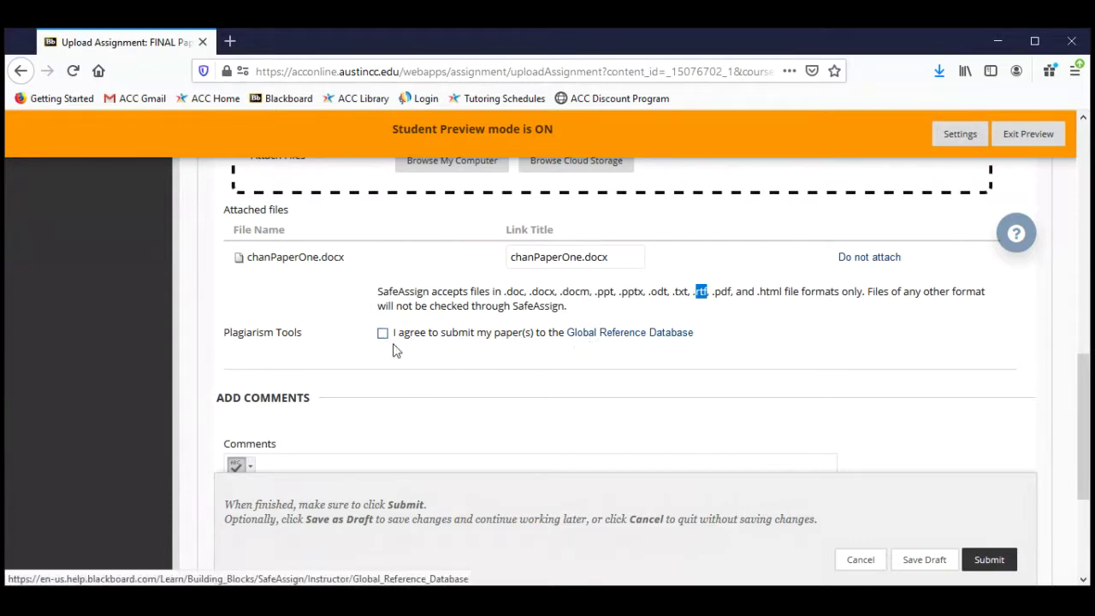
pyautogui.click(382, 333)
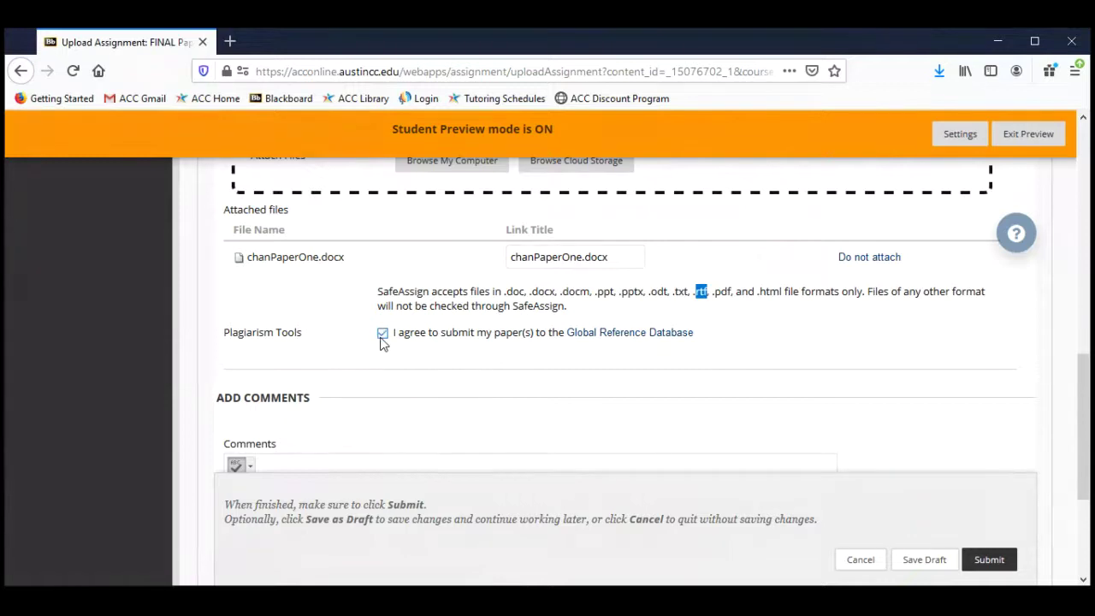
# Step: Return to the SafeAssign agreement paragraph in the instructions, highlight its text and clear the selection
pyautogui.scroll(-1, 455, 368)
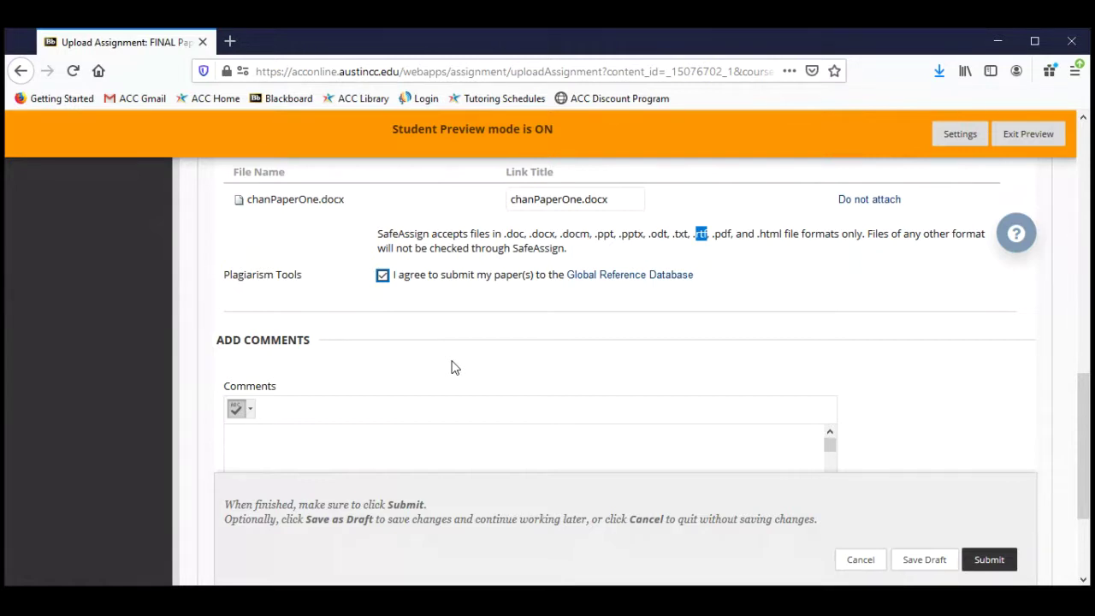
pyautogui.scroll(4, 453, 368)
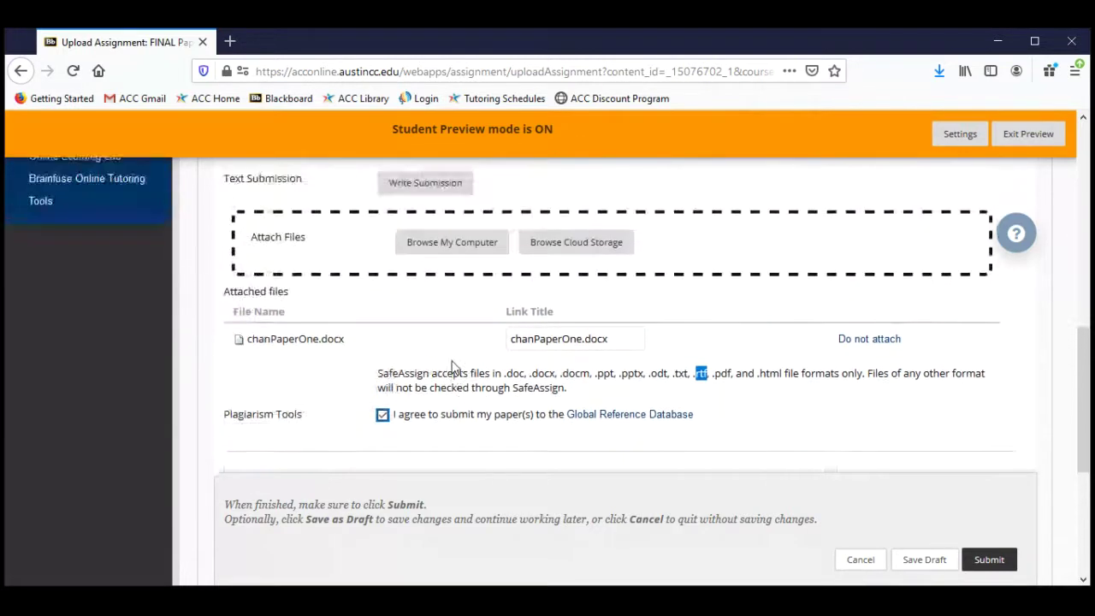
pyautogui.scroll(2, 453, 367)
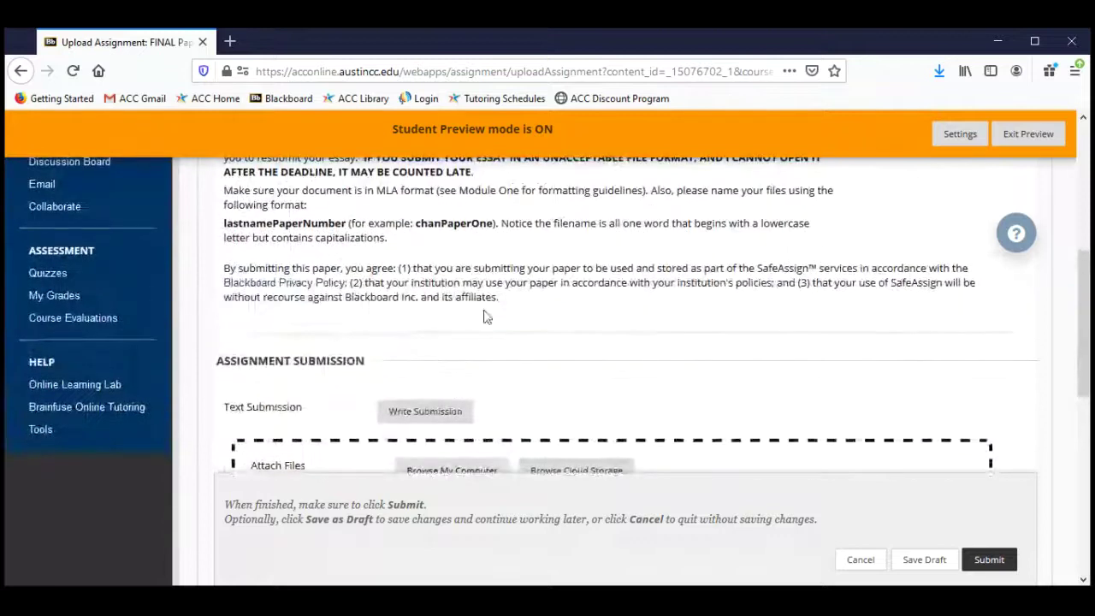
pyautogui.moveTo(484, 268); pyautogui.dragTo(501, 299)
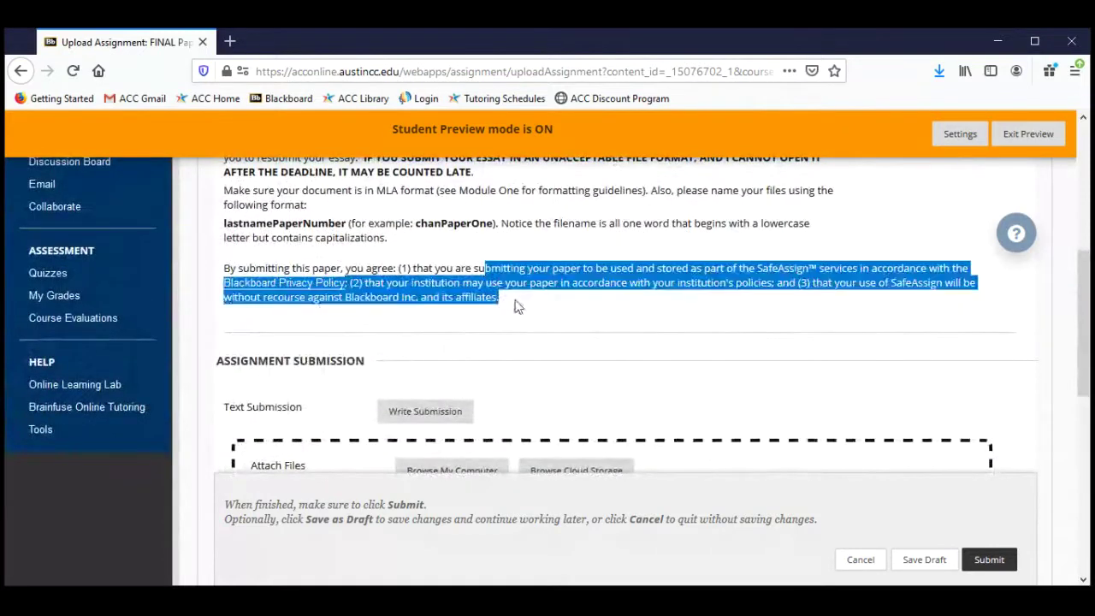
pyautogui.click(515, 336)
# Step: Go to the Add Comments section and place the cursor in the empty Comments box
pyautogui.scroll(-4, 516, 337)
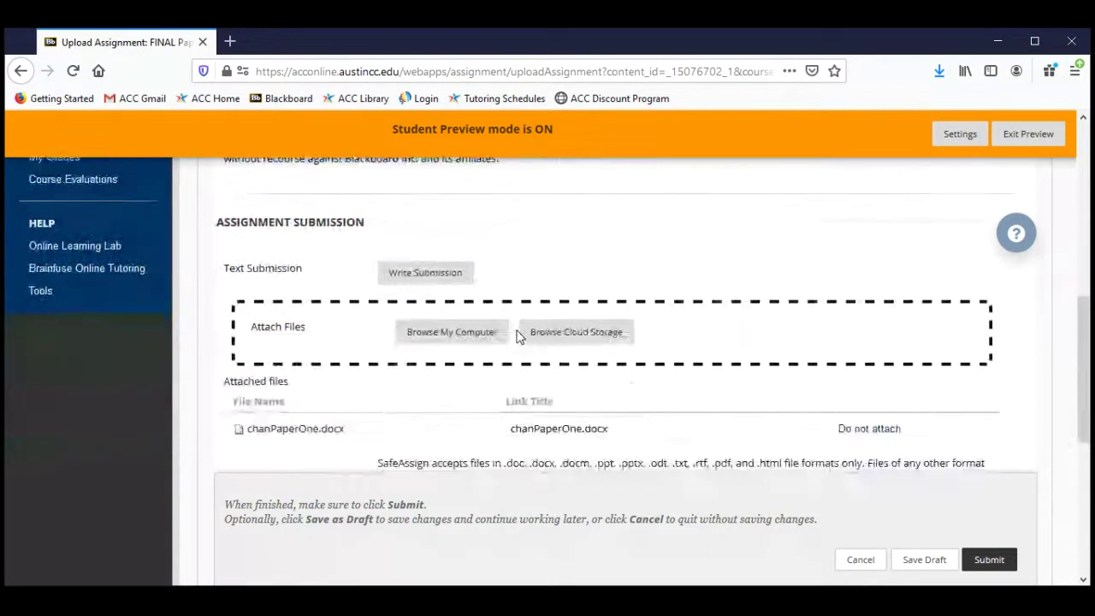
pyautogui.scroll(-1, 518, 337)
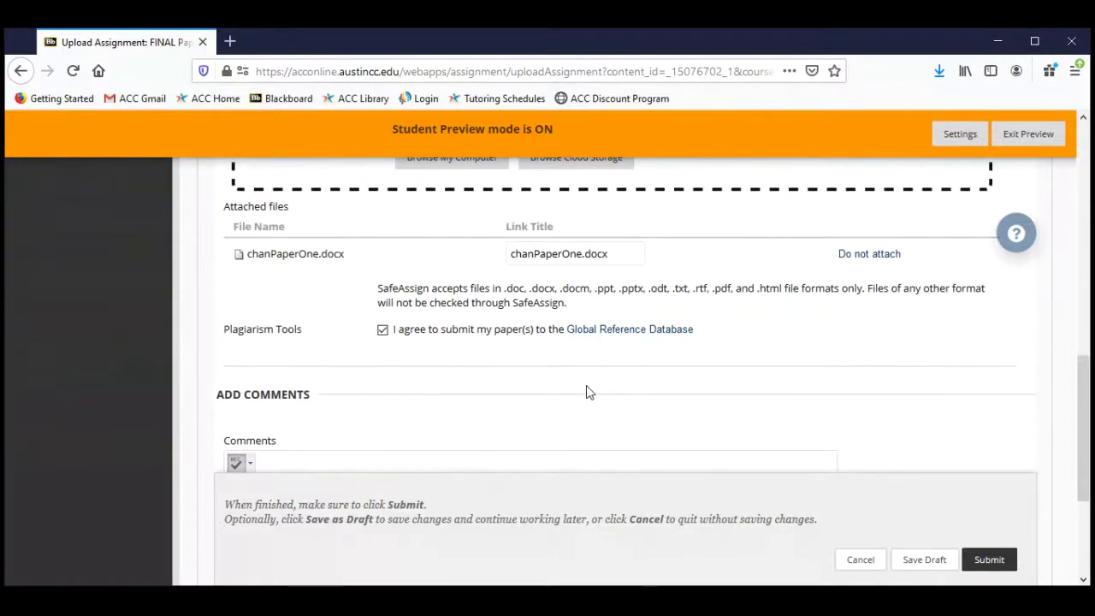
pyautogui.scroll(-1, 589, 391)
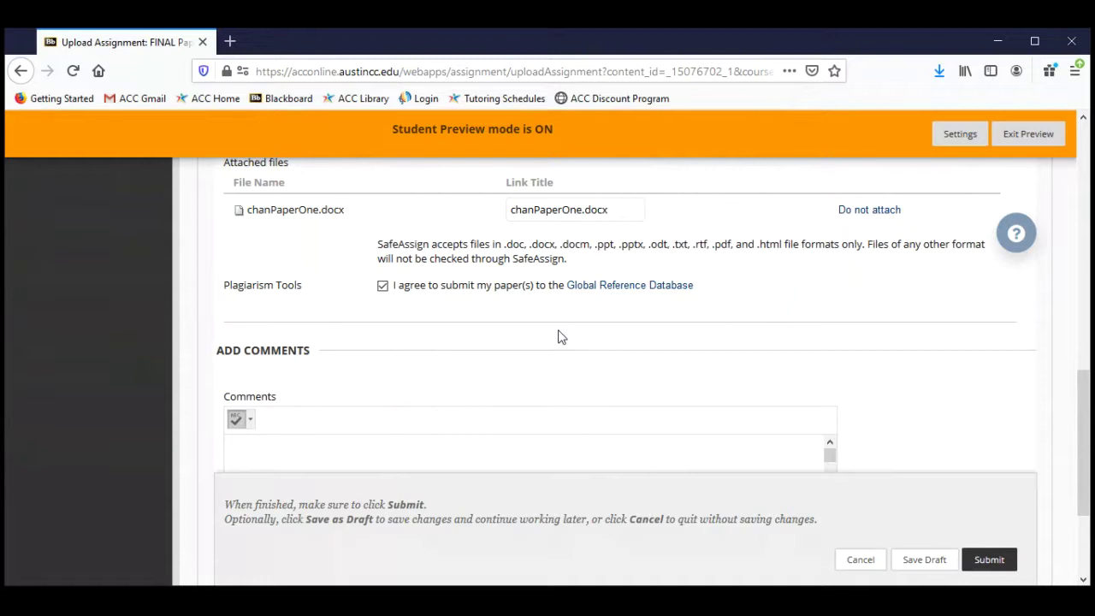
pyautogui.scroll(-1, 558, 333)
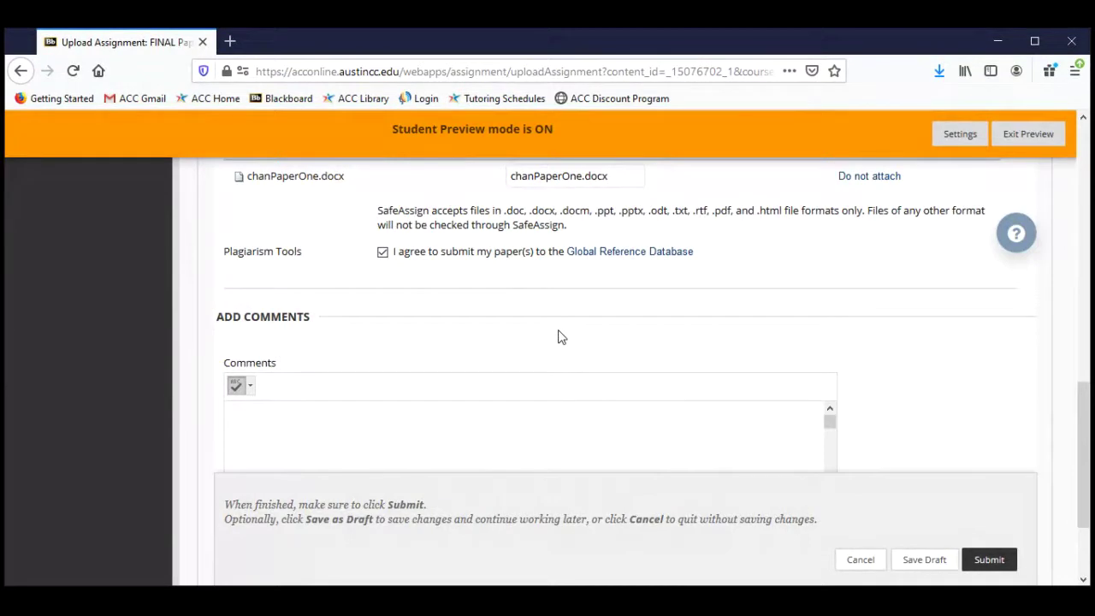
pyautogui.scroll(-1, 557, 332)
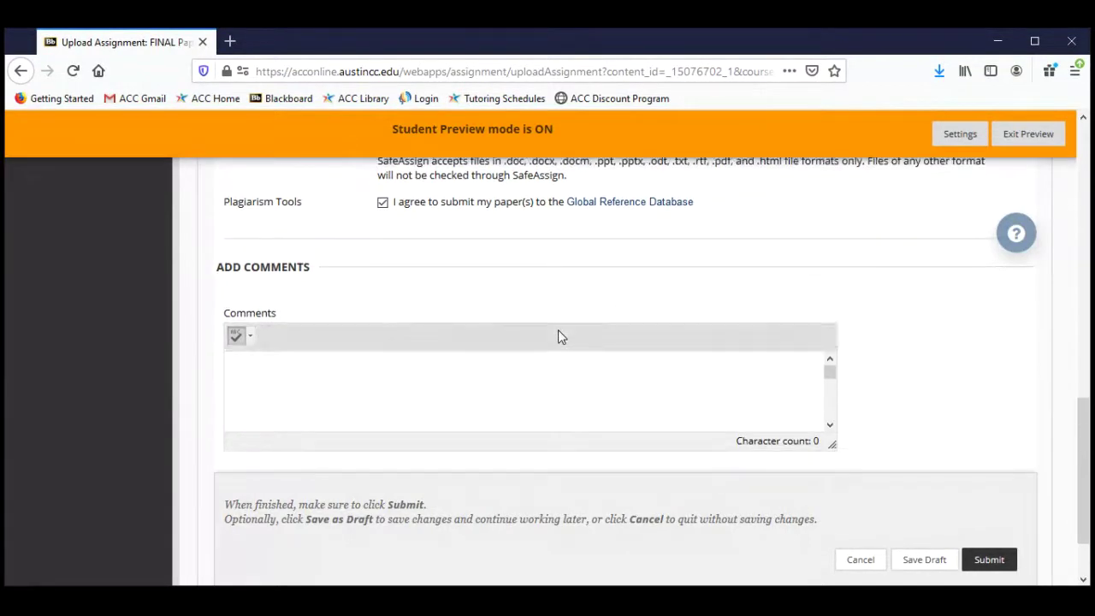
pyautogui.scroll(-1, 885, 317)
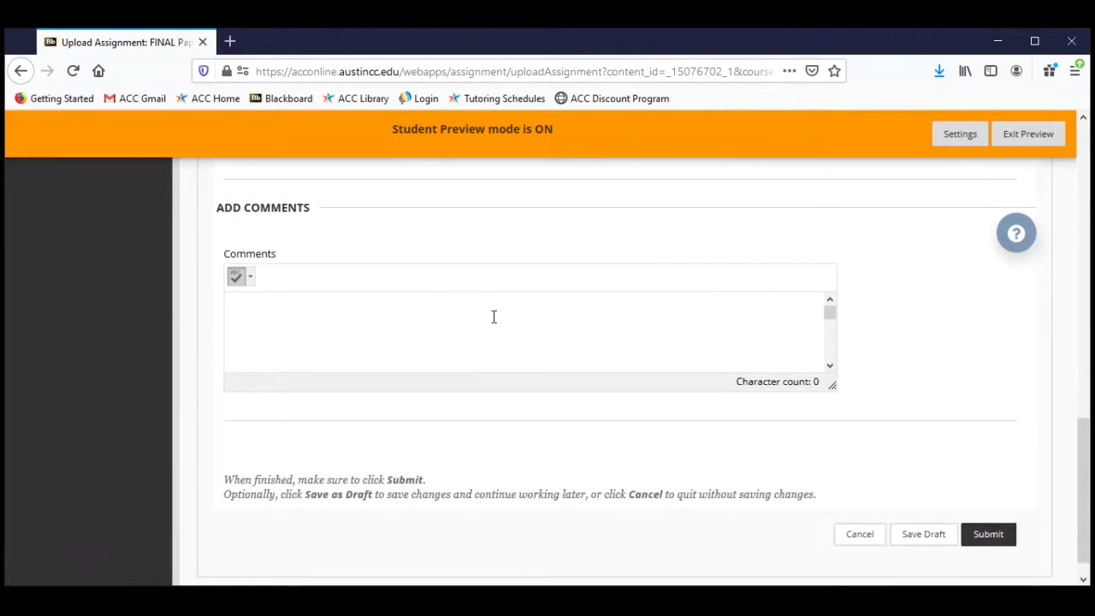
pyautogui.click(493, 316)
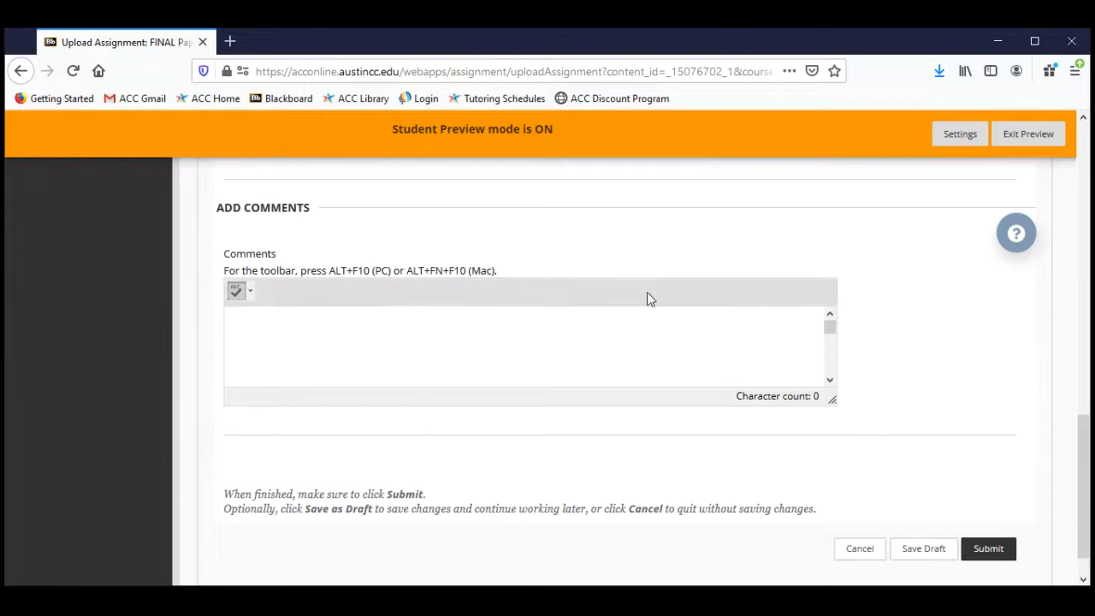
pyautogui.click(576, 325)
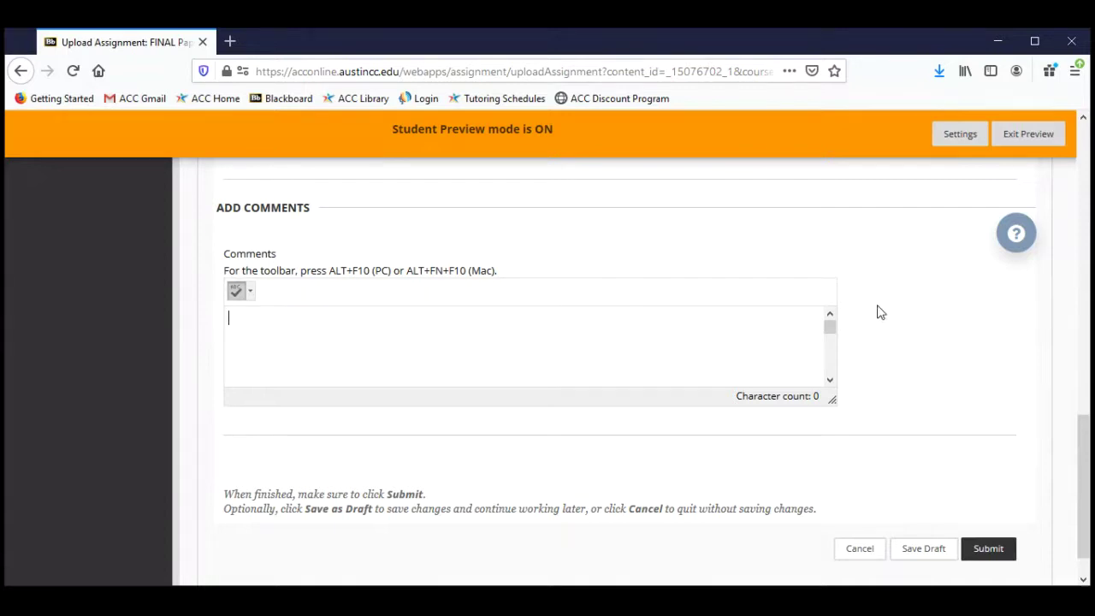
# Step: Check the assignment form from the instructions to the attached chanPaperOne.docx and submit the paper
pyautogui.scroll(-1, 881, 312)
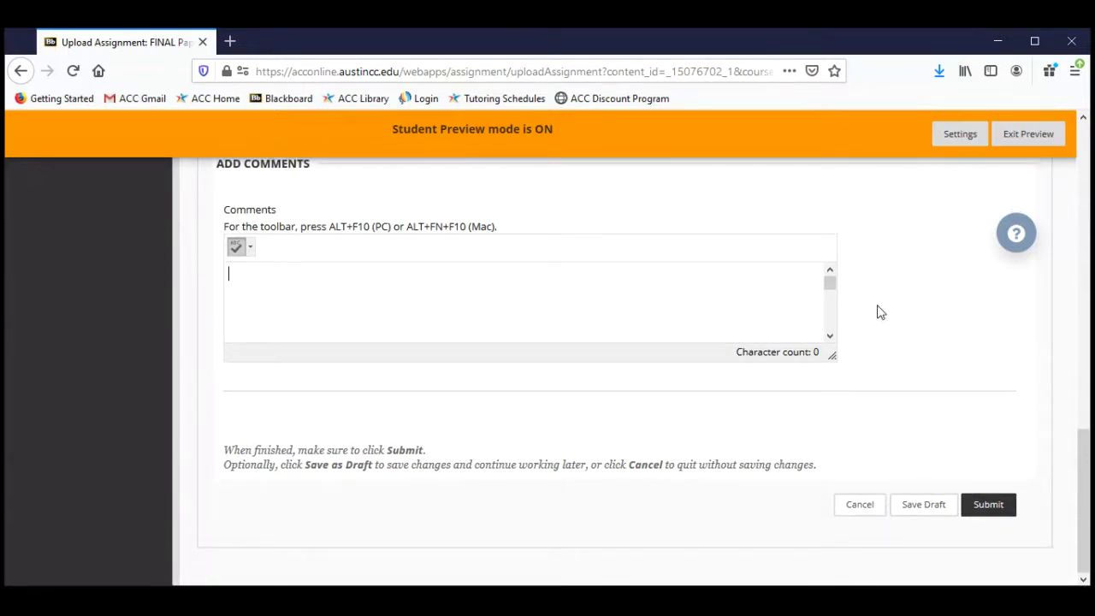
pyautogui.scroll(5, 881, 312)
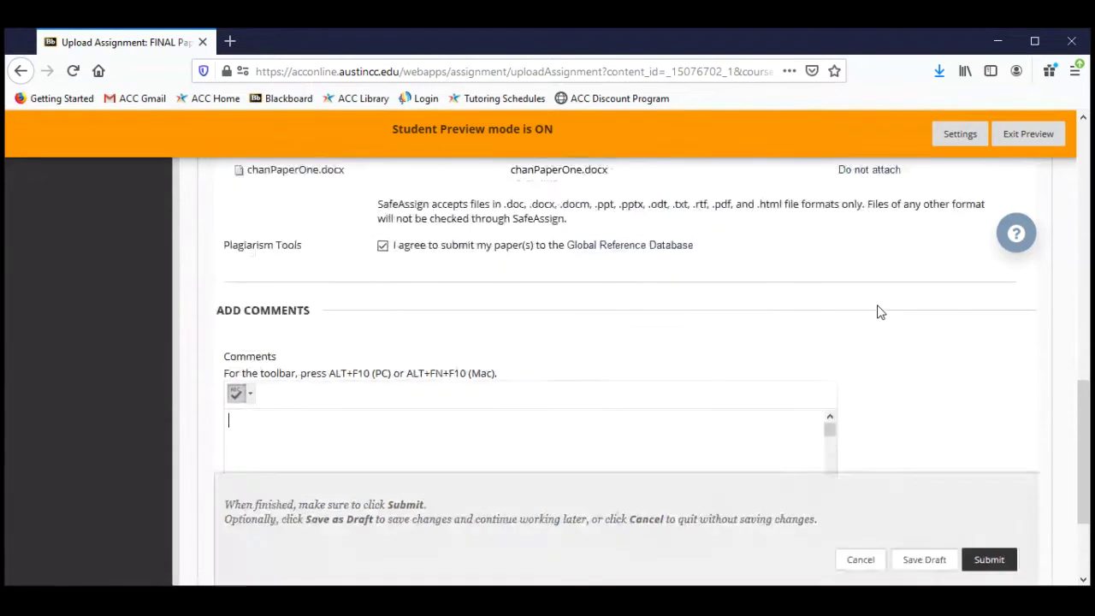
pyautogui.scroll(3, 881, 312)
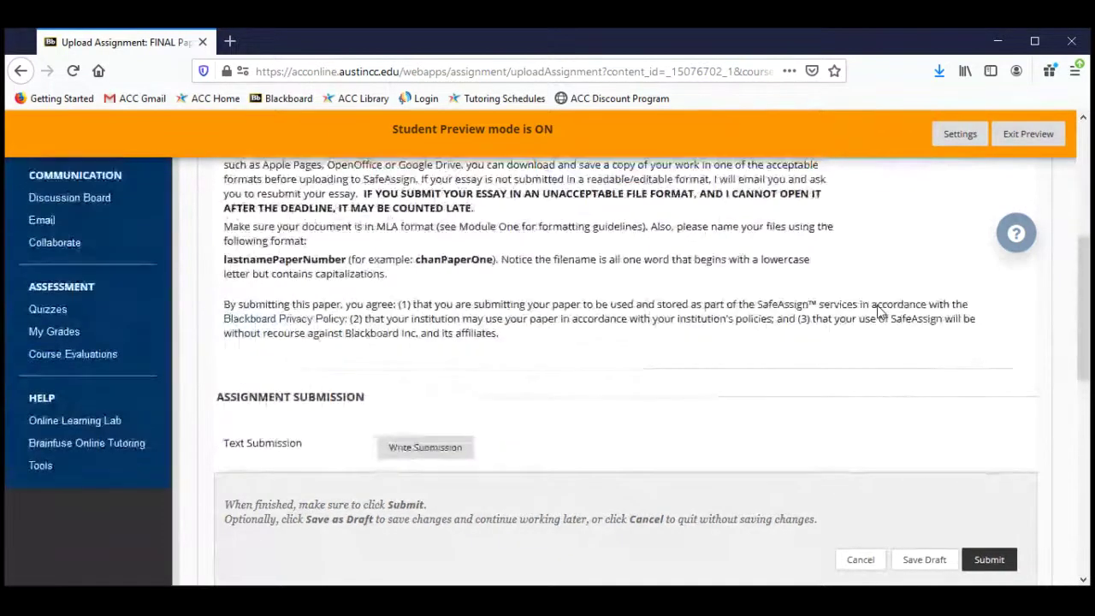
pyautogui.scroll(-8, 881, 312)
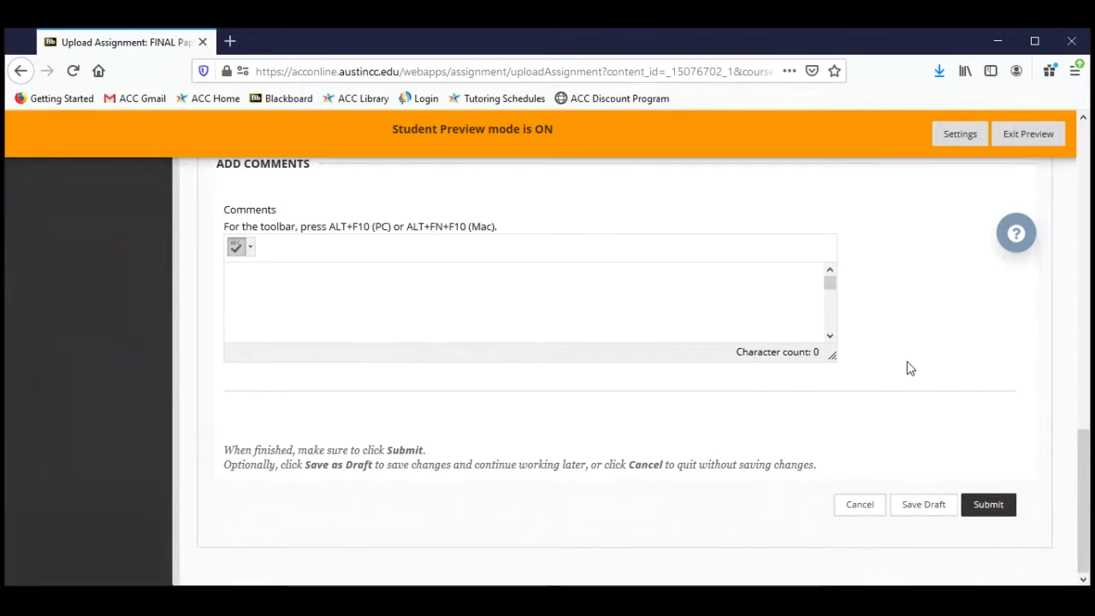
pyautogui.scroll(3, 906, 361)
pyautogui.scroll(5, 908, 362)
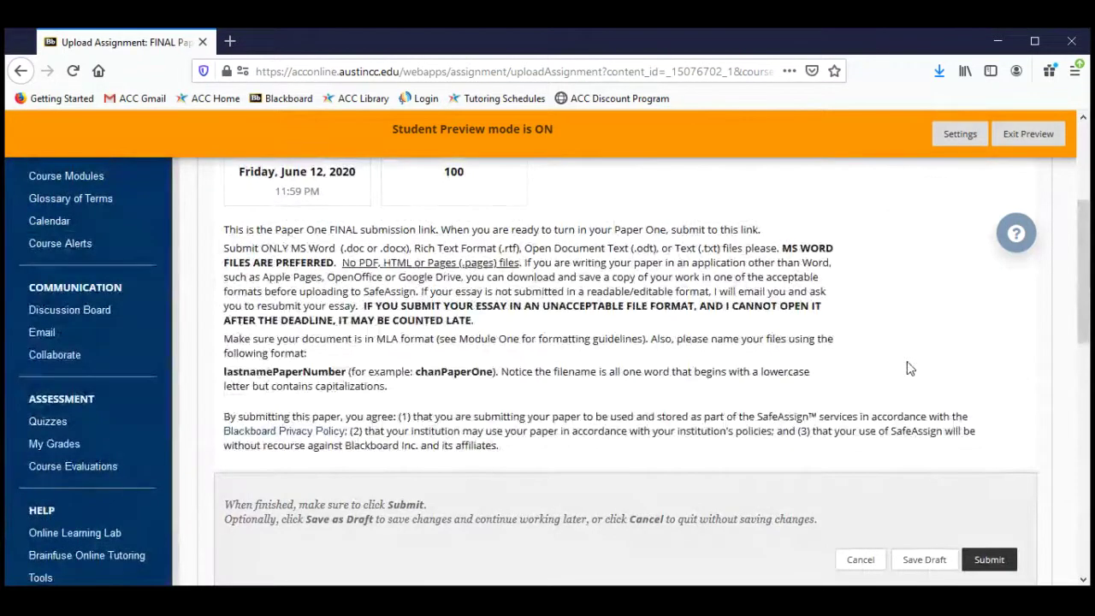
pyautogui.scroll(-5, 907, 362)
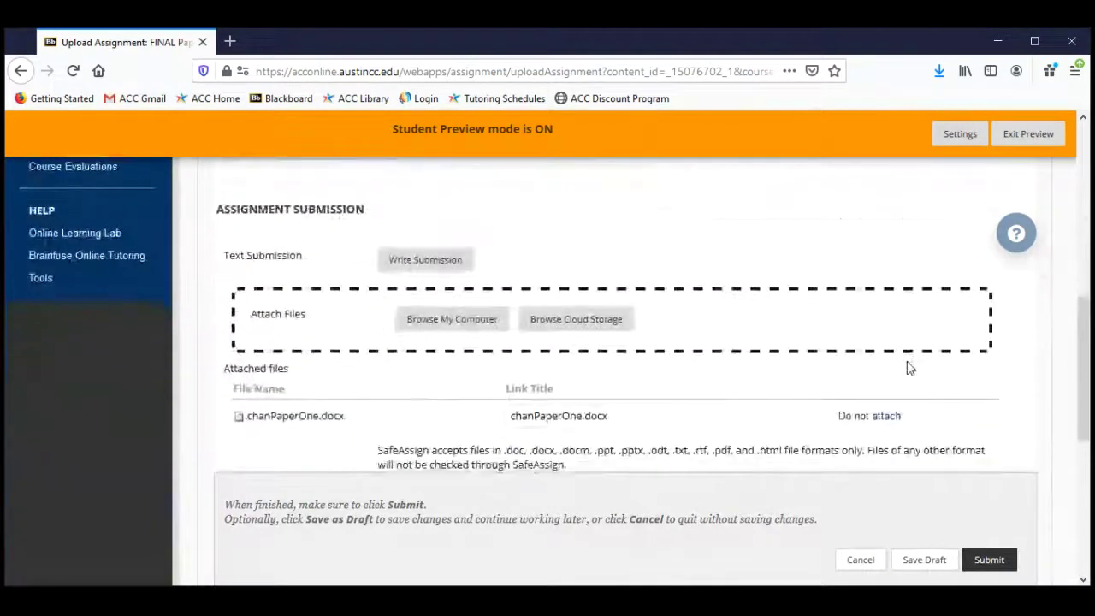
pyautogui.scroll(-1, 909, 368)
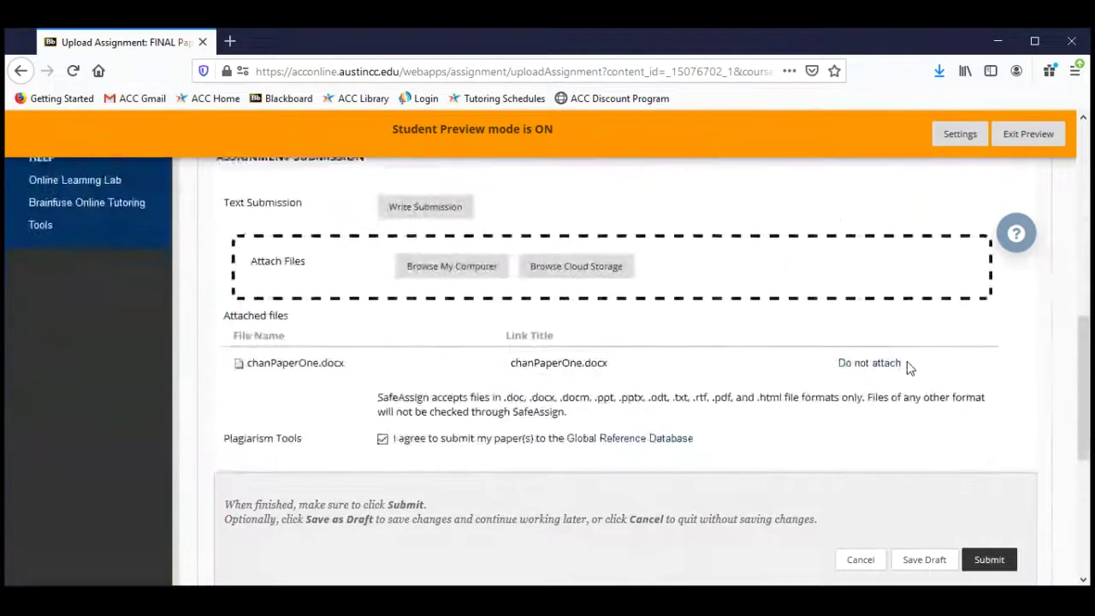
pyautogui.click(984, 566)
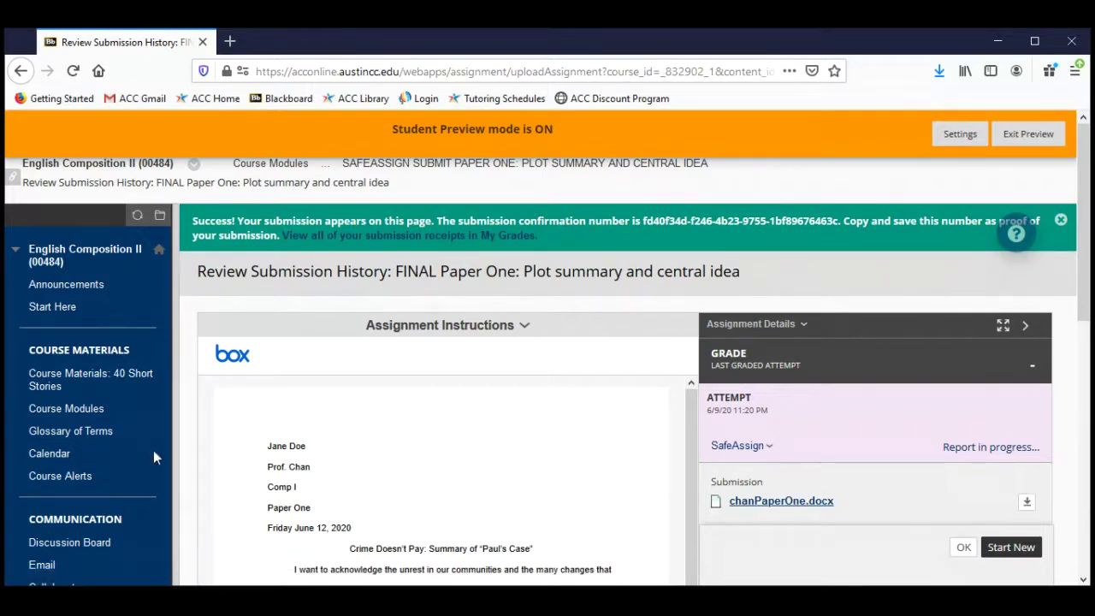
# Step: Examine the submission confirmation and the preview of the submitted essay on the Review Submission History page
pyautogui.scroll(-3, 134, 477)
pyautogui.scroll(-5, 133, 476)
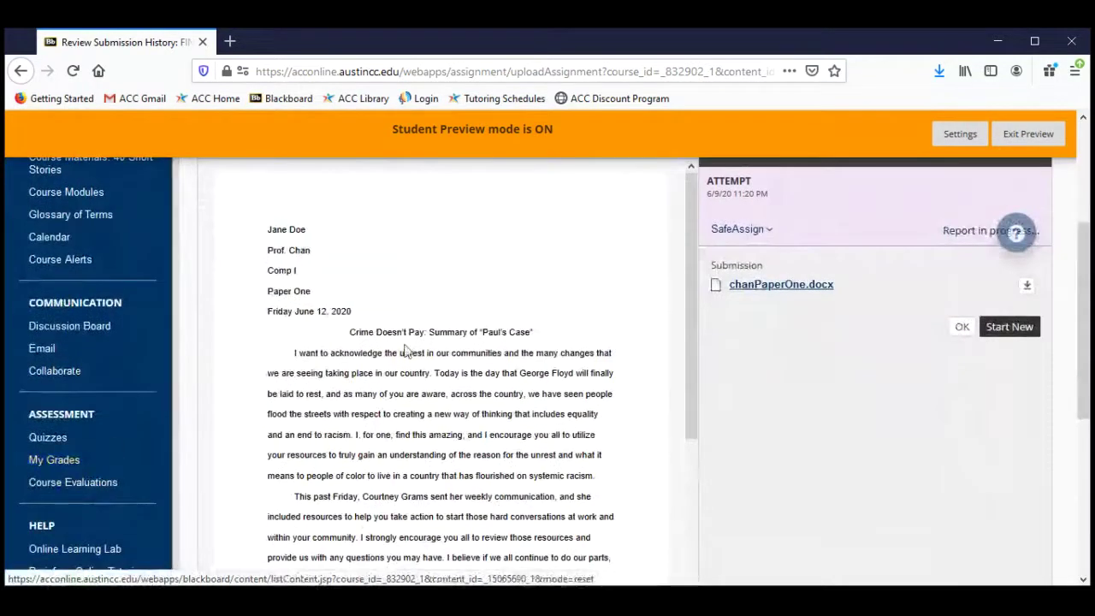
pyautogui.scroll(1, 417, 349)
pyautogui.scroll(4, 417, 349)
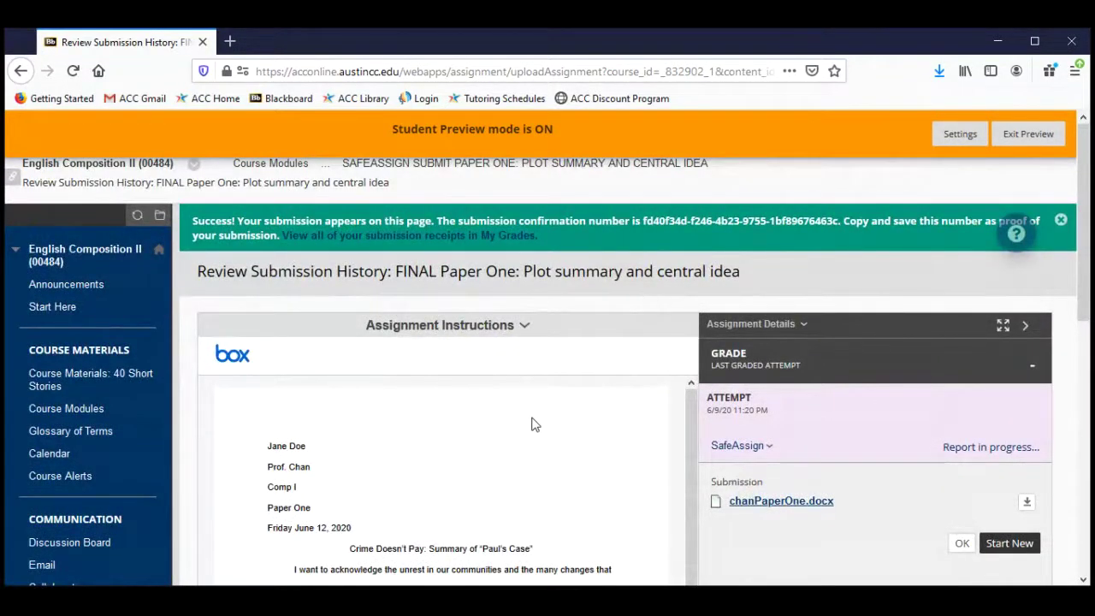
pyautogui.scroll(-5, 531, 424)
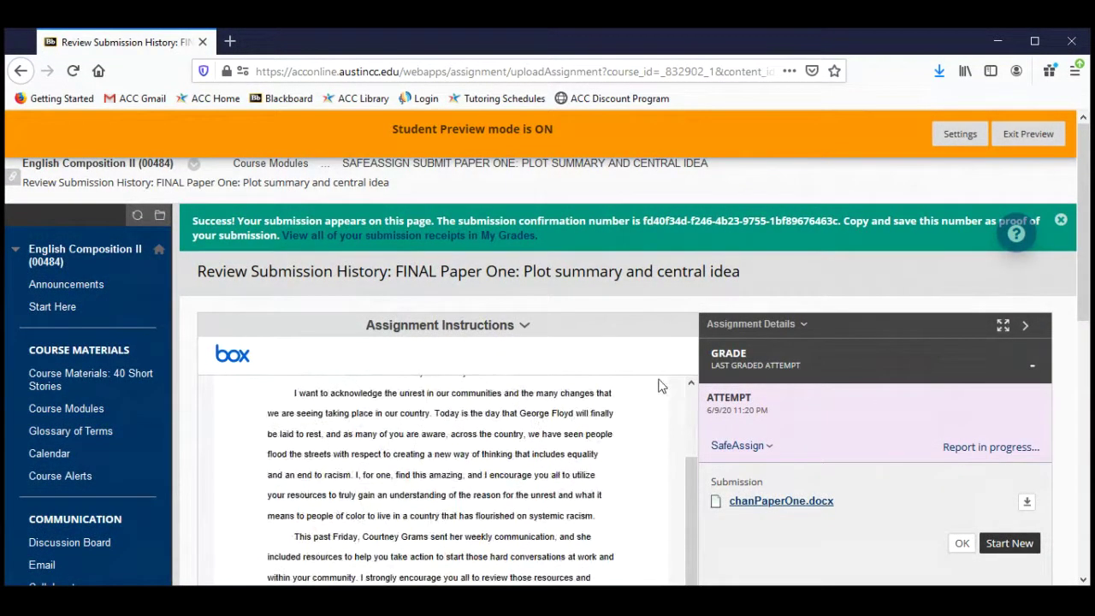
pyautogui.scroll(-2, 660, 384)
pyautogui.scroll(5, 655, 333)
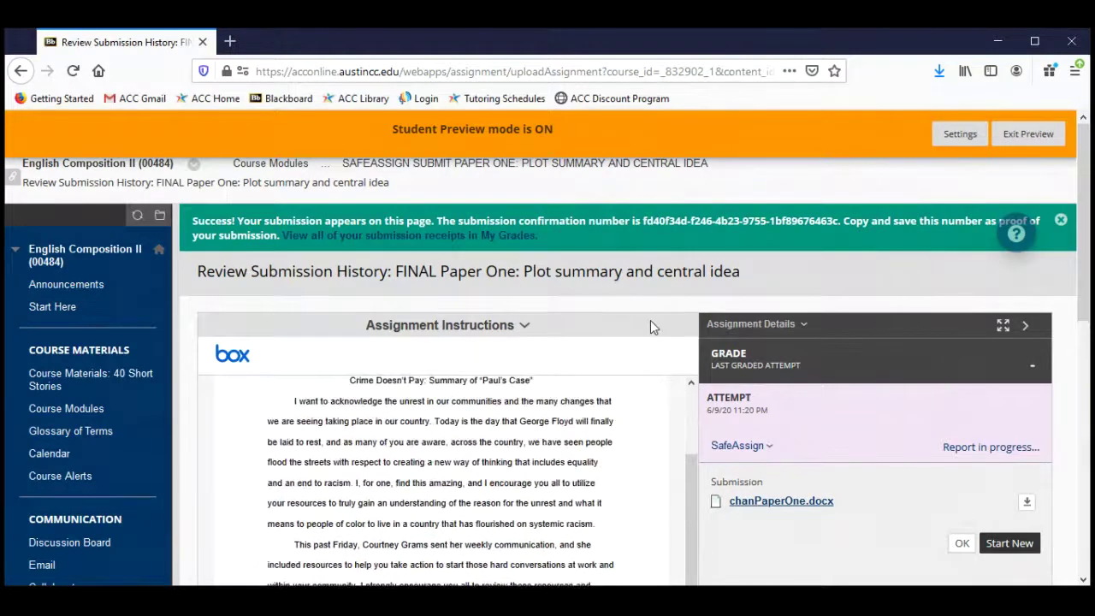
pyautogui.scroll(-2, 650, 325)
pyautogui.scroll(-4, 652, 325)
pyautogui.moveTo(682, 318); pyautogui.dragTo(682, 230)
pyautogui.scroll(5, 756, 327)
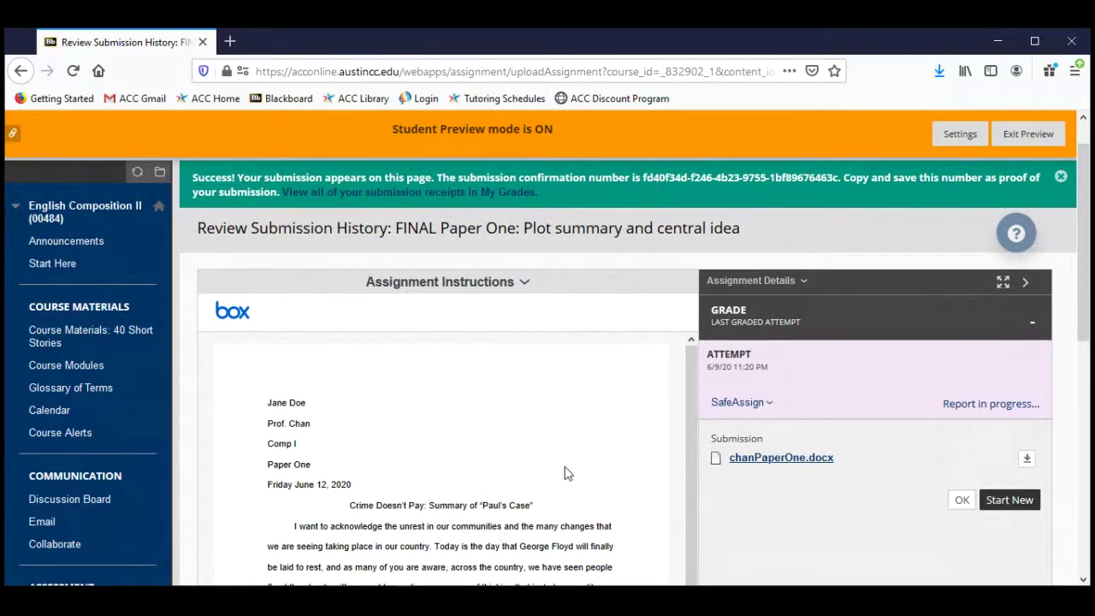
pyautogui.moveTo(689, 440); pyautogui.dragTo(679, 406)
# Step: Look over the rest of the essay preview and check the confirmation message and attempt details again
pyautogui.scroll(-5, 768, 528)
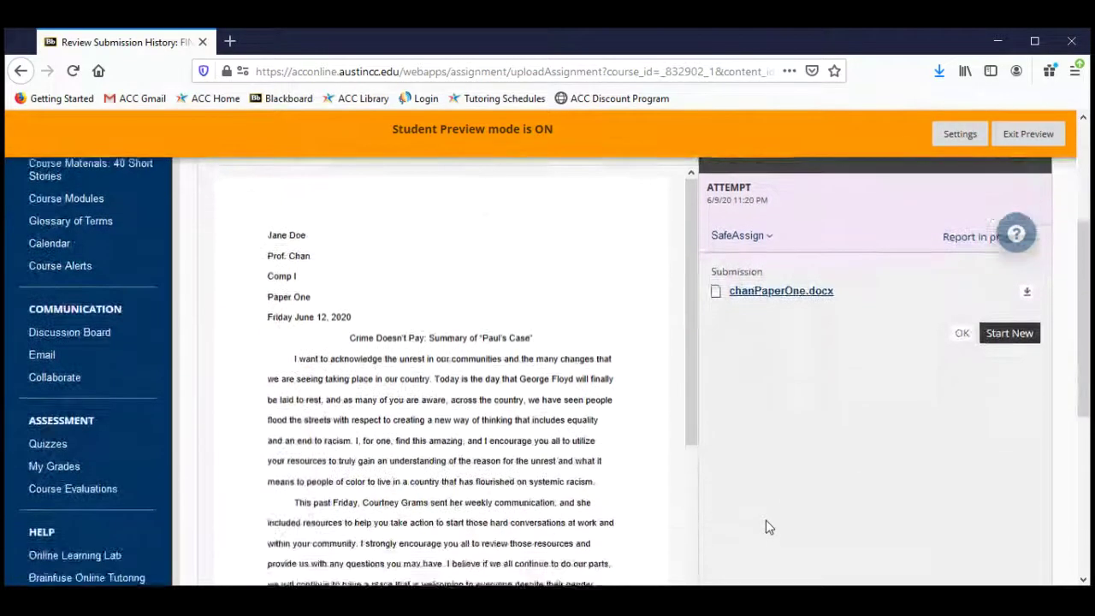
pyautogui.scroll(-6, 767, 527)
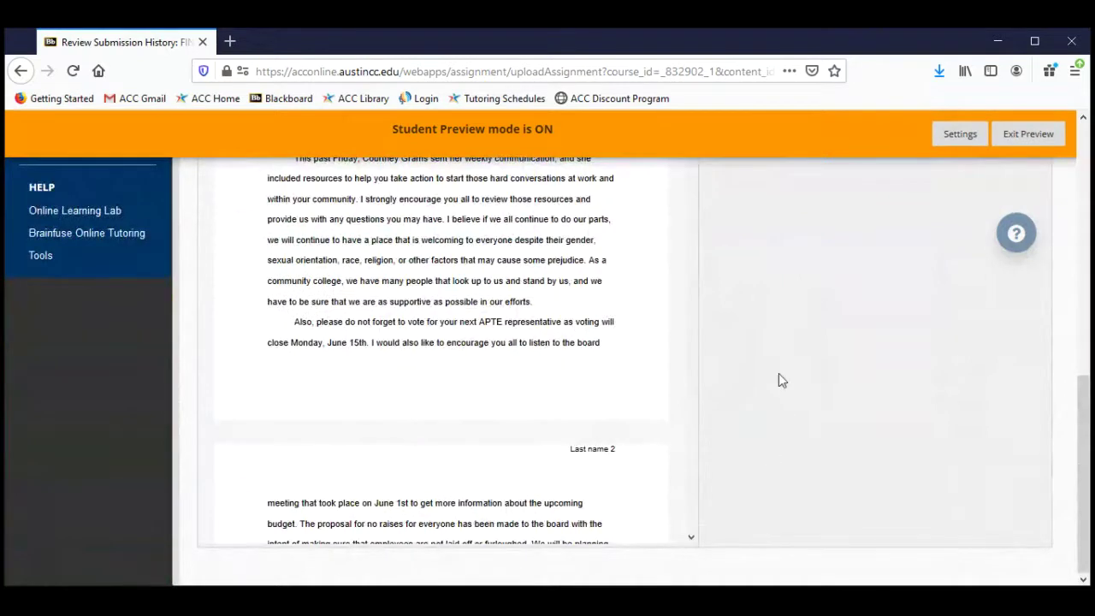
pyautogui.scroll(4, 778, 379)
pyautogui.scroll(5, 780, 380)
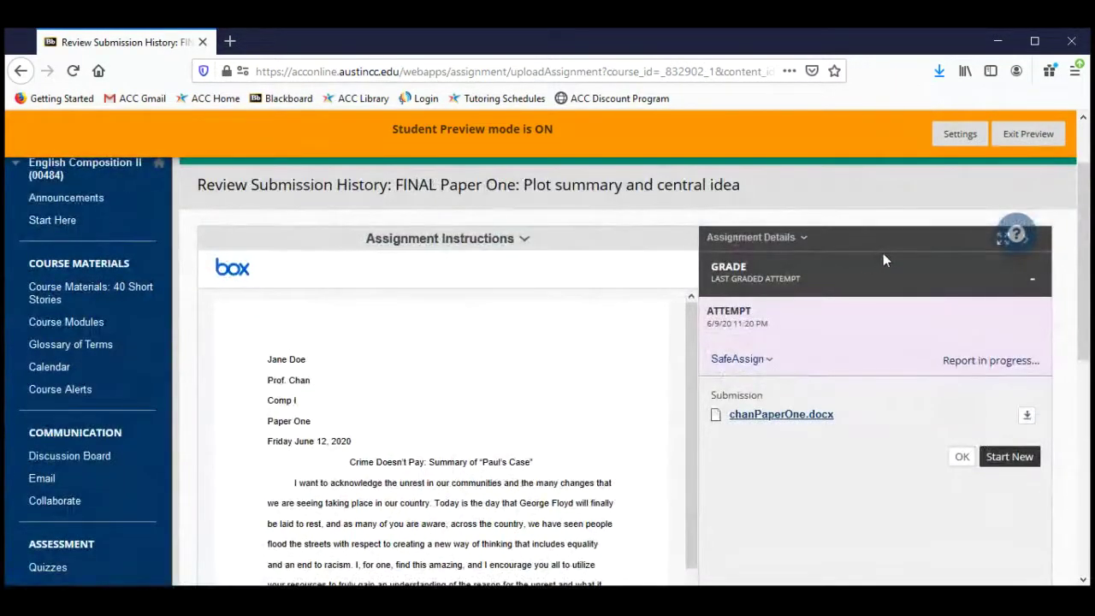
pyautogui.scroll(2, 875, 214)
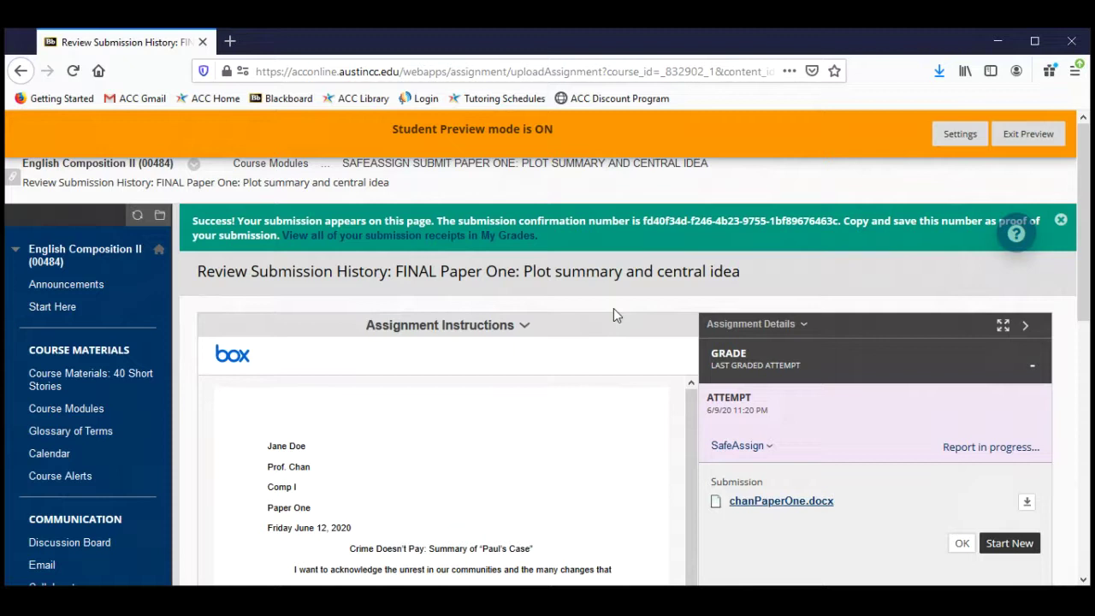
pyautogui.scroll(-1, 614, 315)
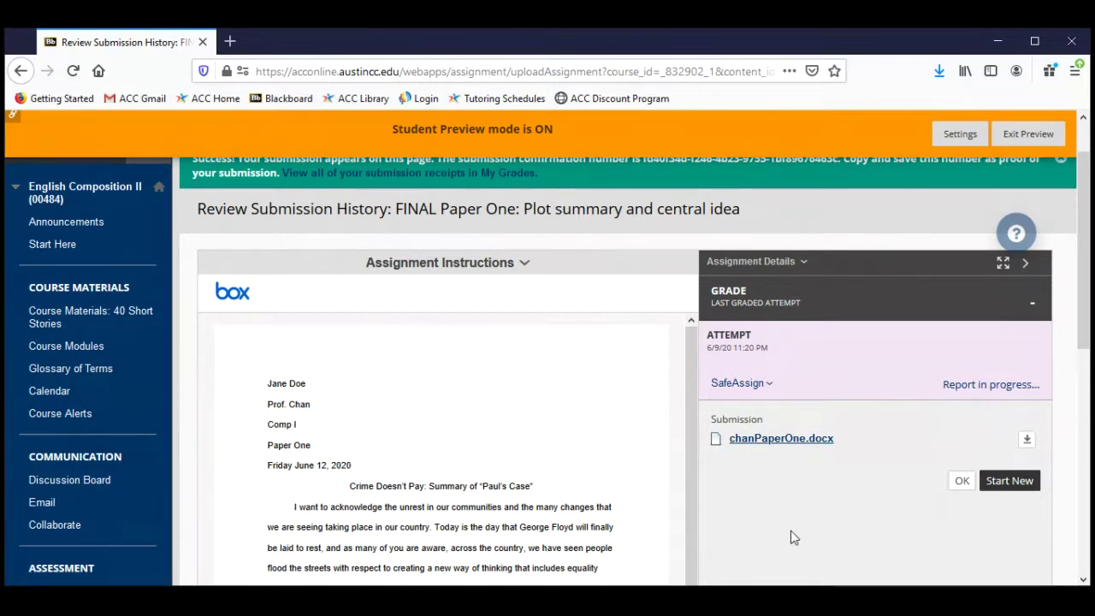
pyautogui.scroll(-1, 790, 525)
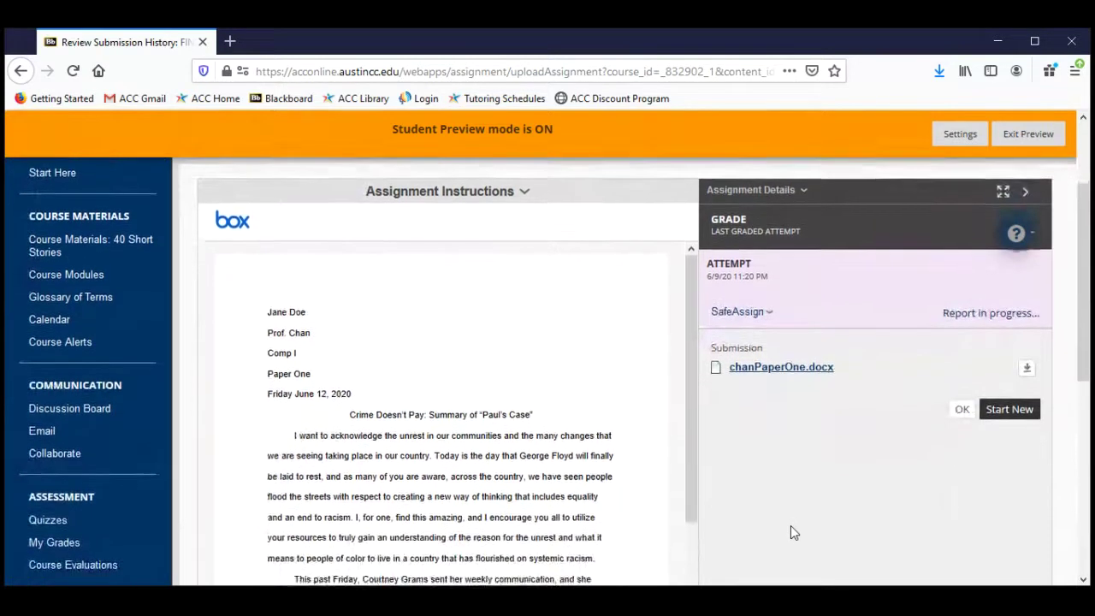
pyautogui.scroll(1, 790, 531)
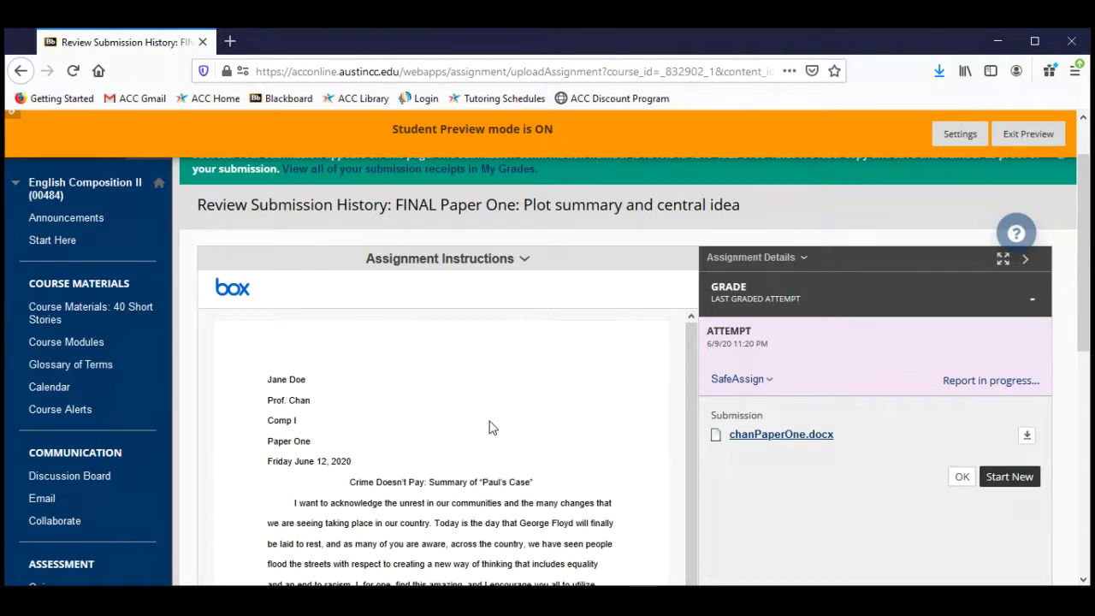
# Step: Expand the attempt's SafeAssign details and check the report status for chanPaperOne.docx
pyautogui.click(769, 382)
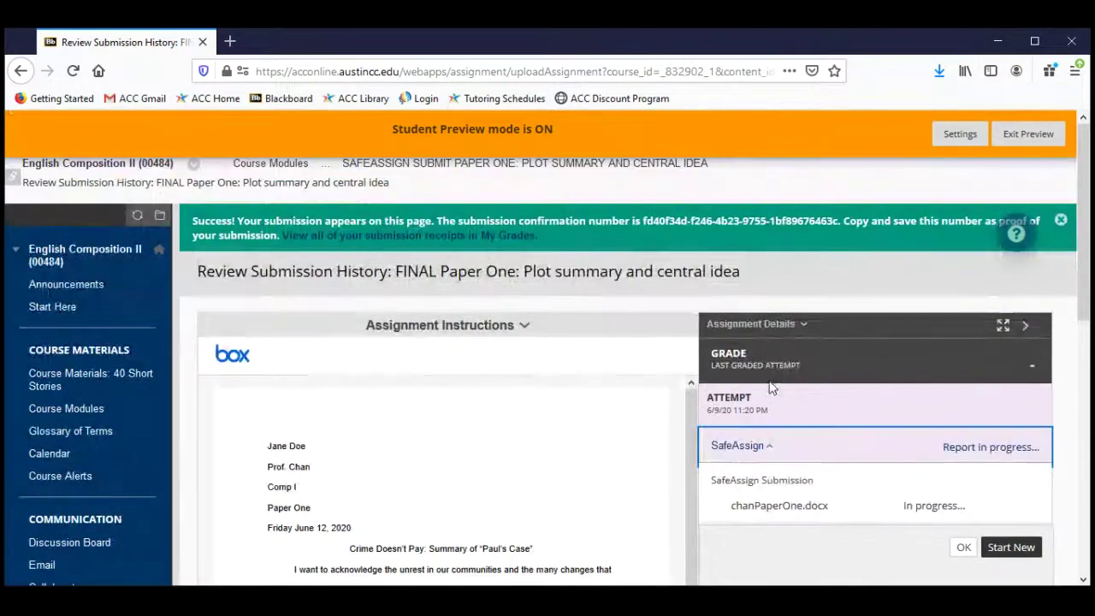
pyautogui.scroll(-3, 847, 579)
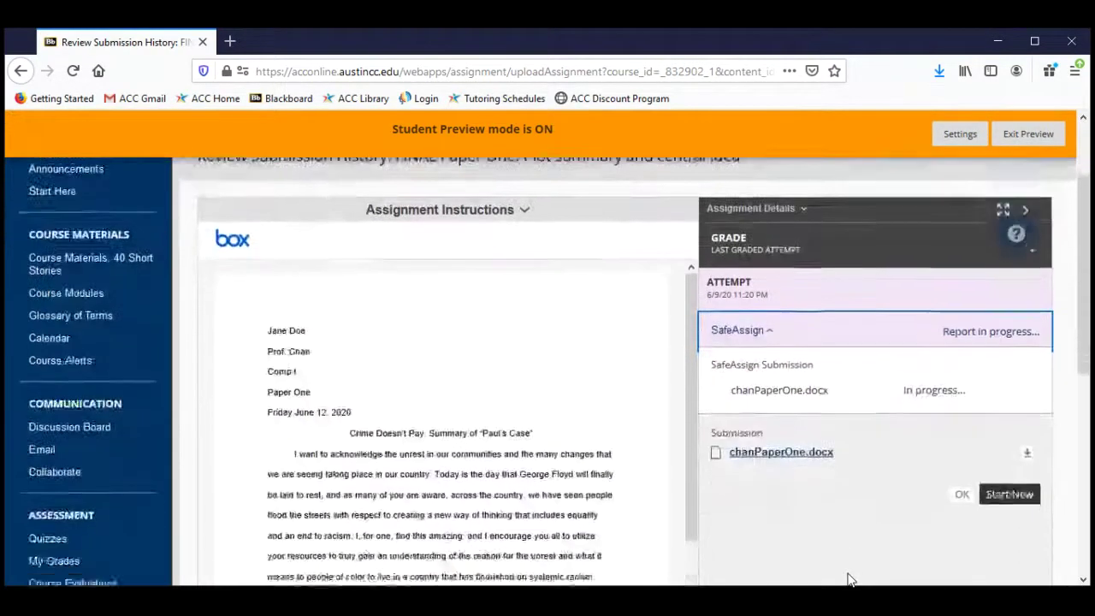
pyautogui.scroll(-5, 848, 579)
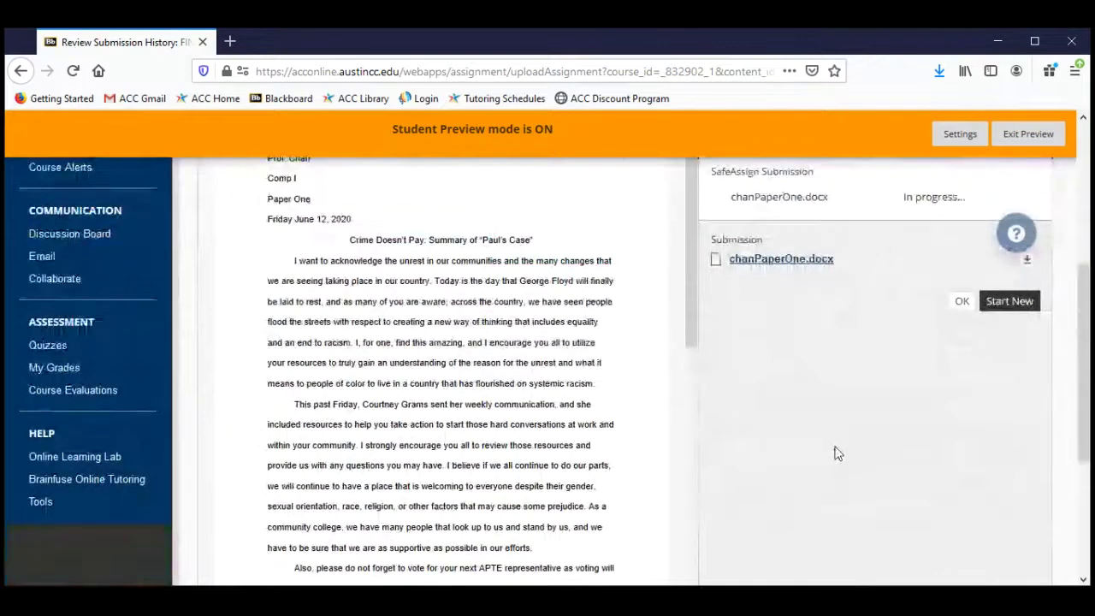
pyautogui.scroll(4, 837, 453)
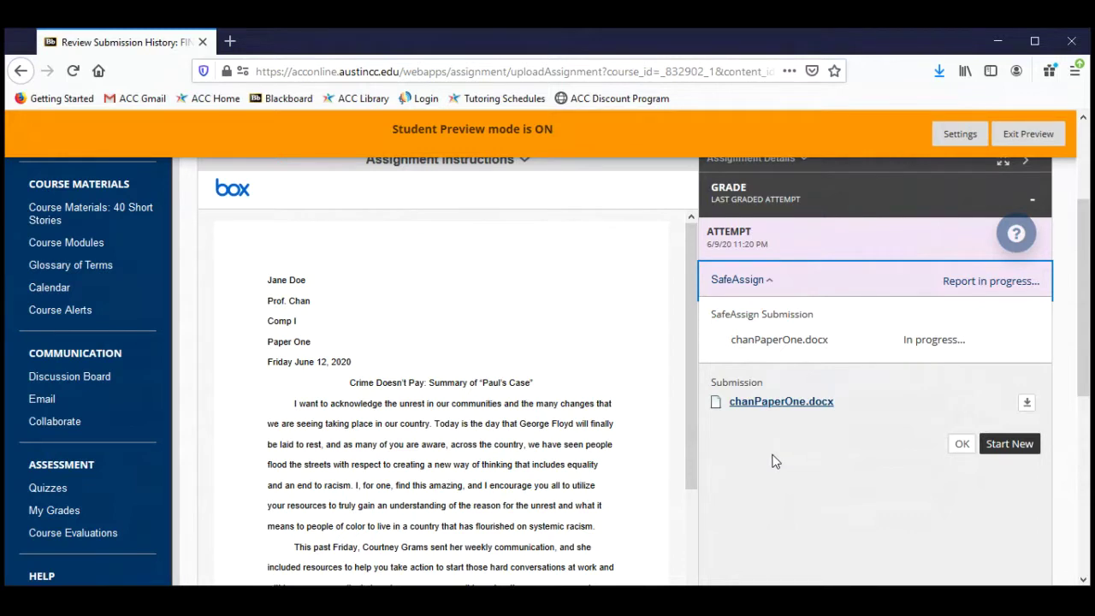
pyautogui.click(988, 278)
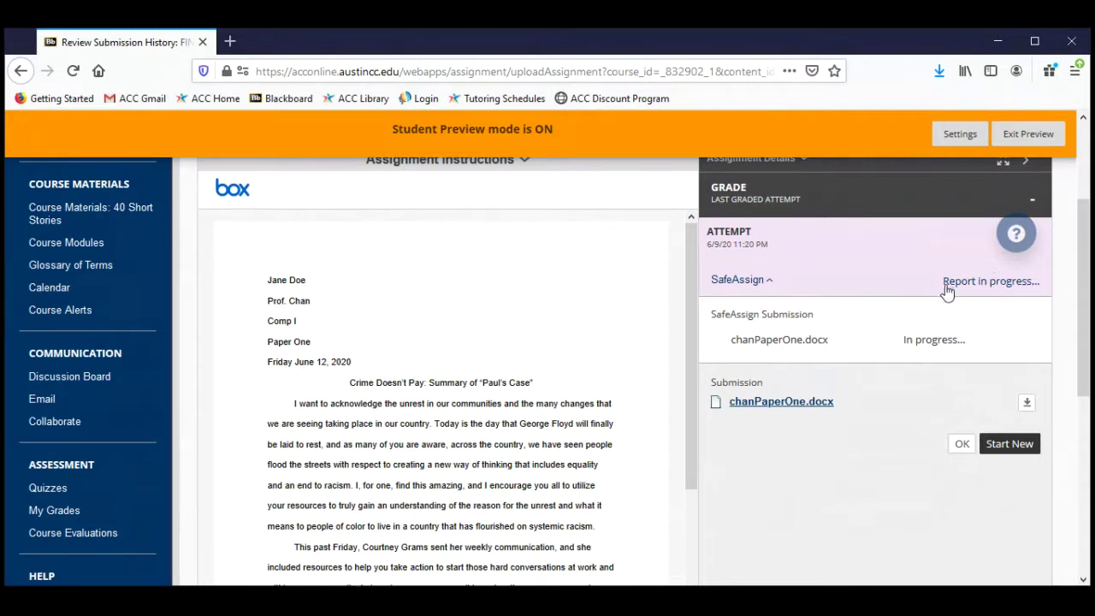
pyautogui.click(1005, 286)
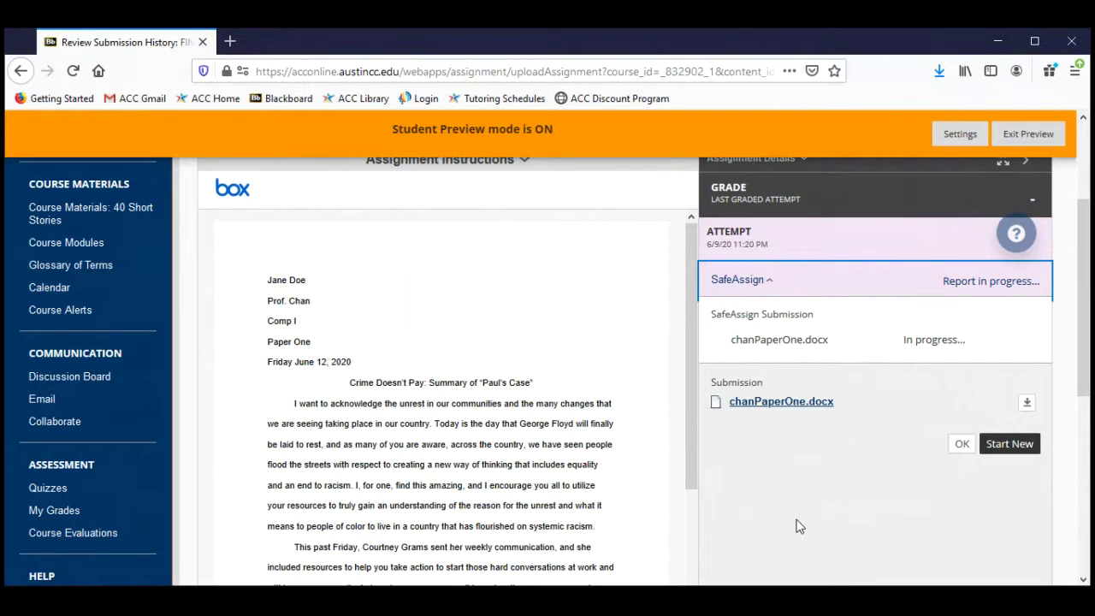
# Step: Review the SafeAssign and Submission entries in the attempt details and return to the SafeAssign heading
pyautogui.scroll(-1, 795, 526)
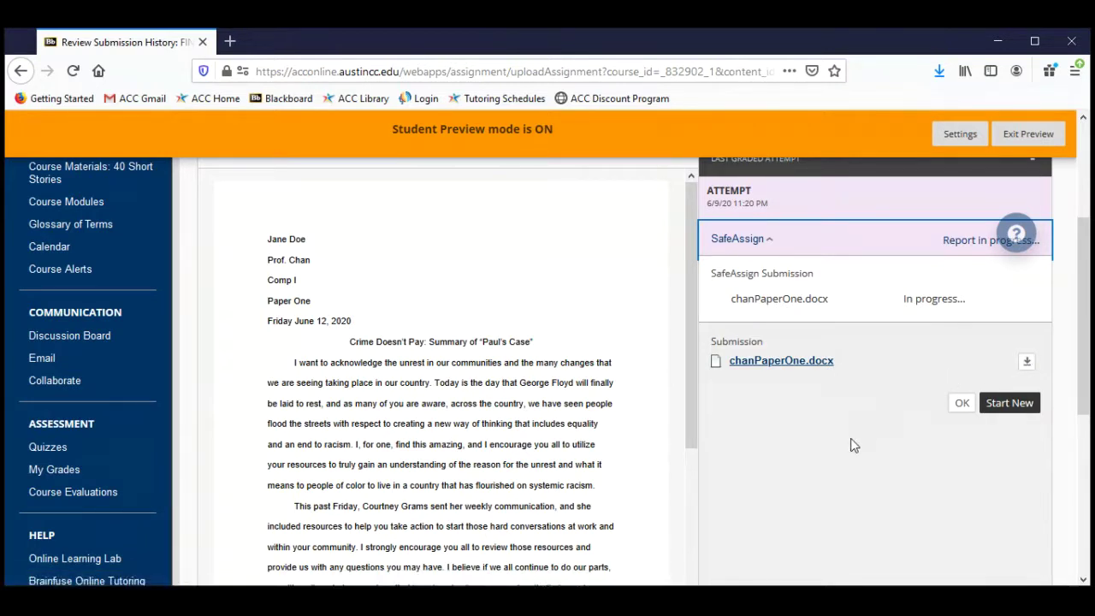
pyautogui.scroll(-2, 851, 444)
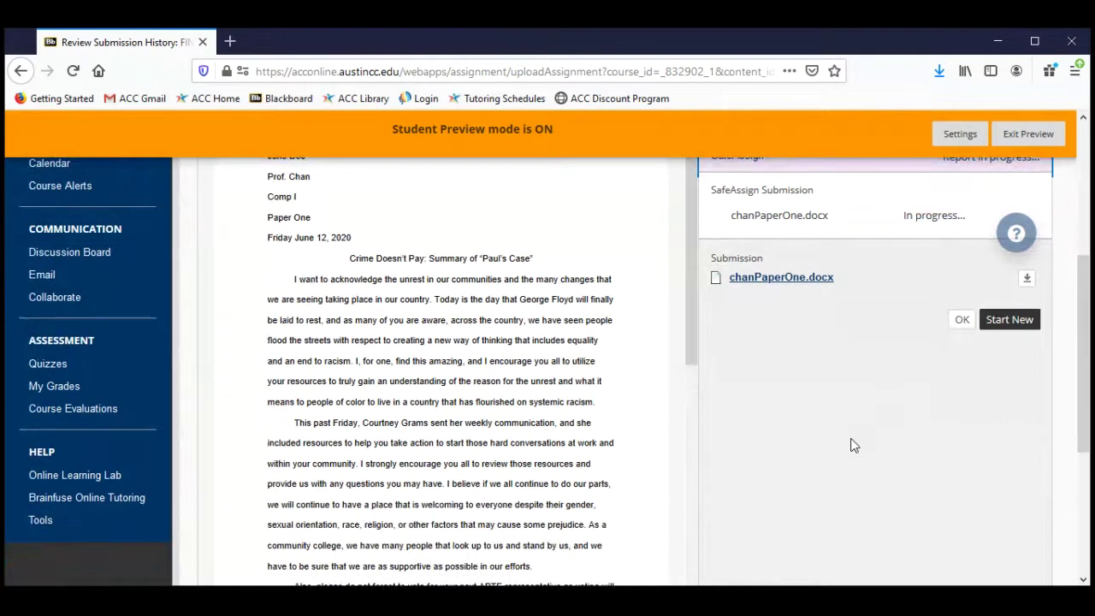
pyautogui.scroll(1, 851, 444)
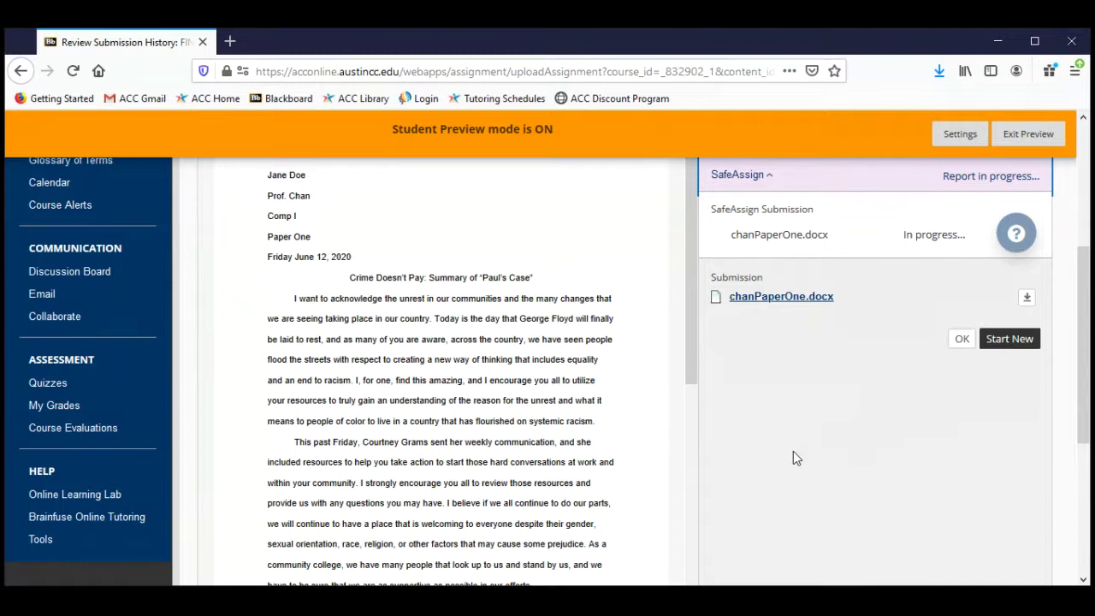
pyautogui.scroll(2, 793, 458)
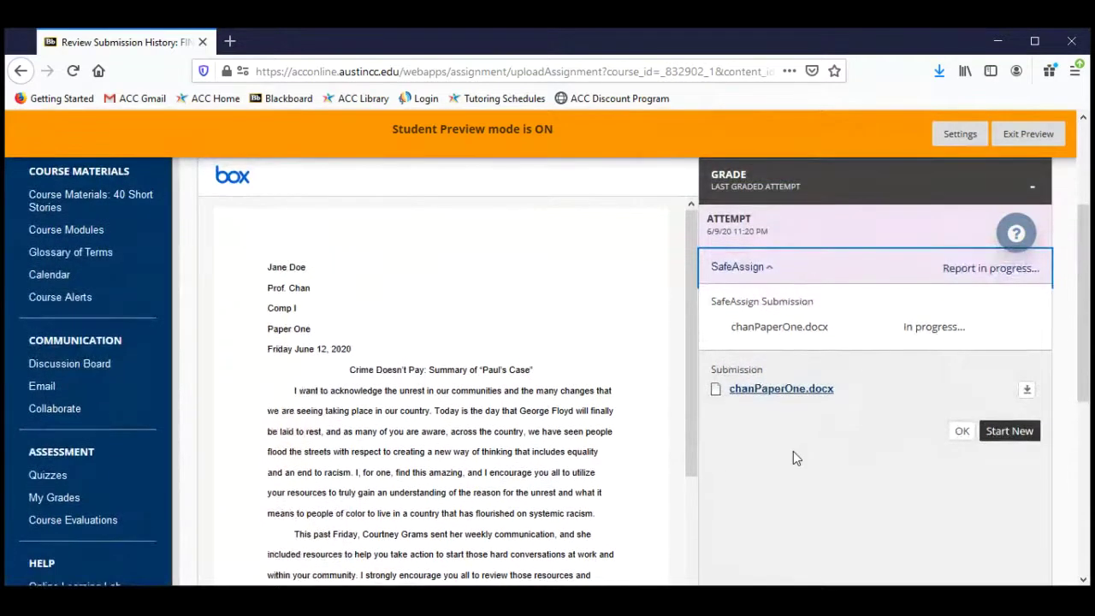
pyautogui.scroll(4, 792, 450)
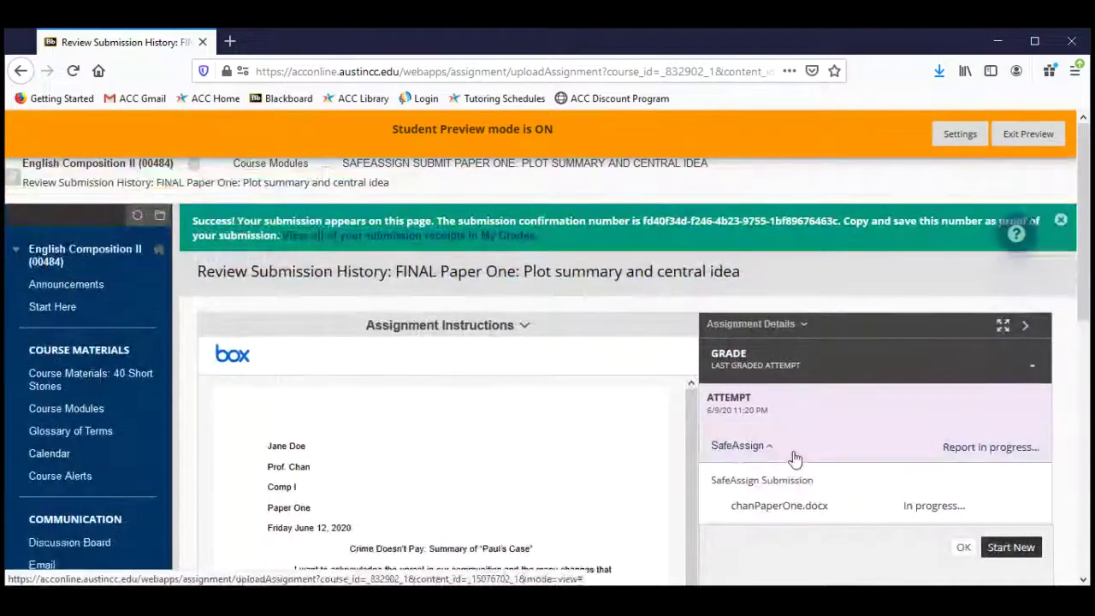
pyautogui.click(794, 460)
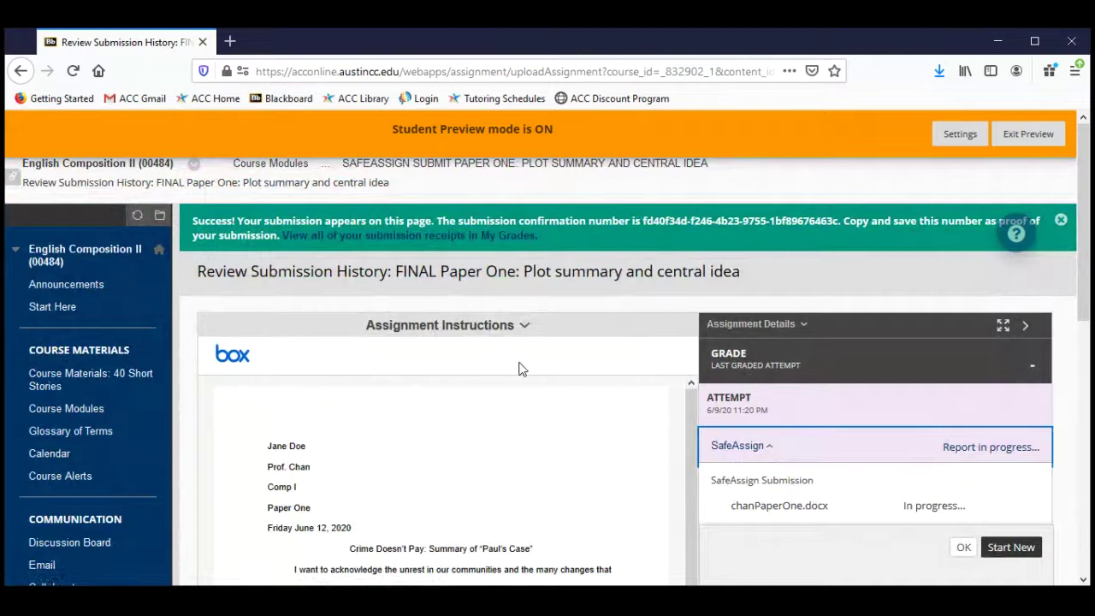
# Step: Look through the Communication and Assessment links in the course menu
pyautogui.scroll(-3, 519, 369)
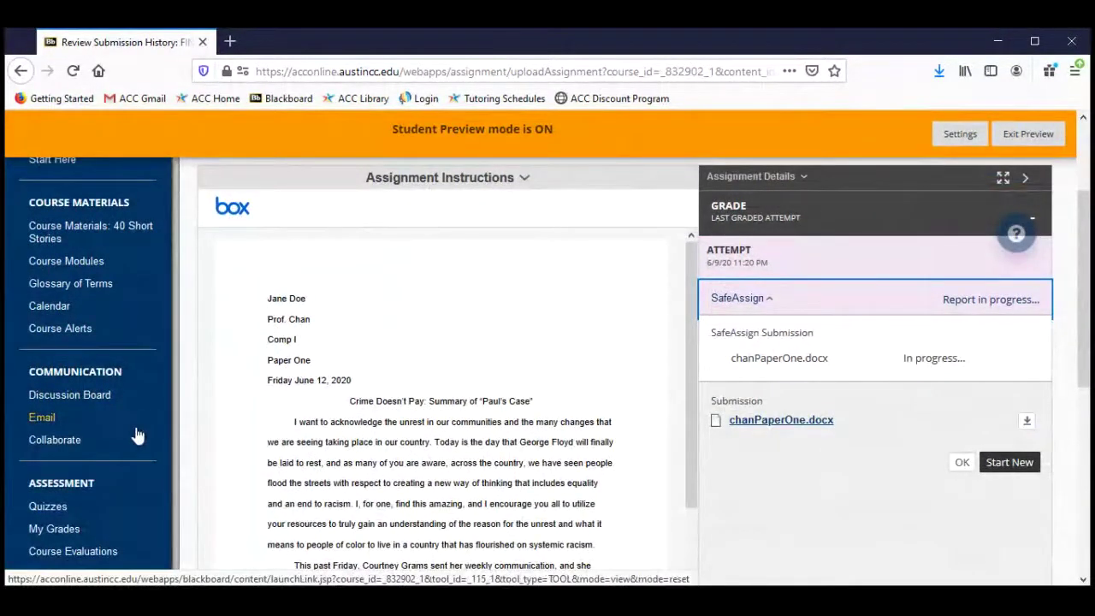
pyautogui.scroll(-1, 137, 436)
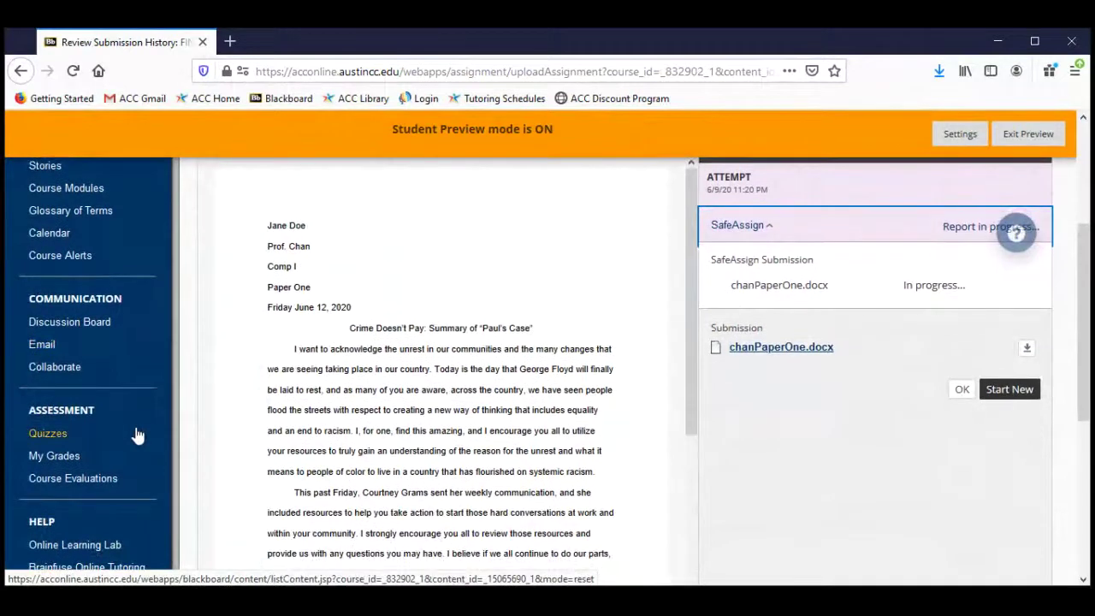
pyautogui.scroll(1, 161, 260)
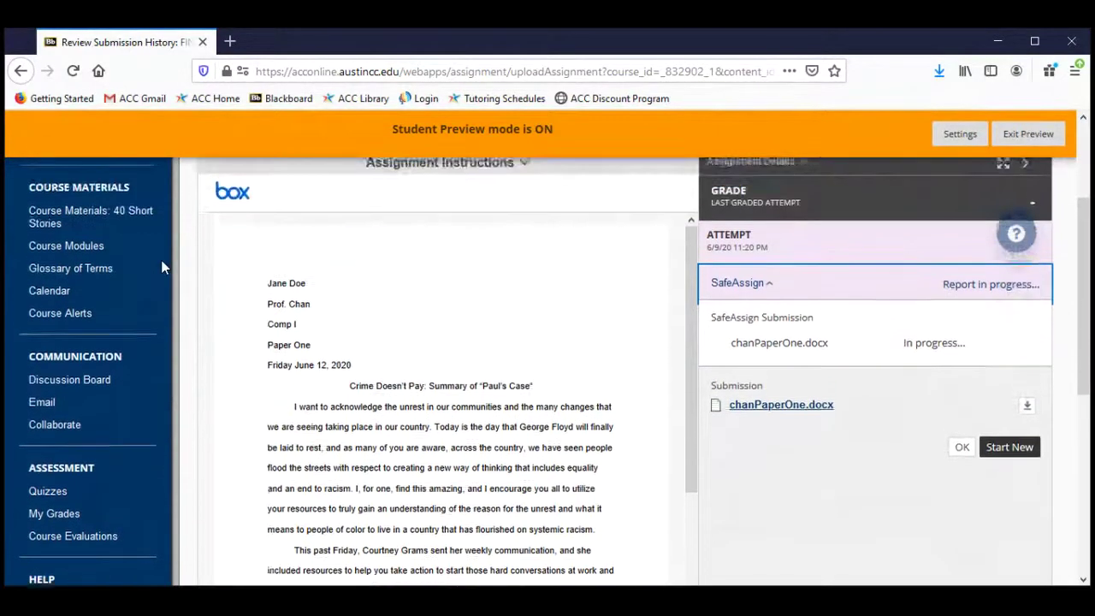
# Step: Go to Module One in the Course Modules and open the SAFEASSIGN SUBMIT PAPER ONE: PLOT SUMMARY AND CENTRAL IDEA folder
pyautogui.click(88, 259)
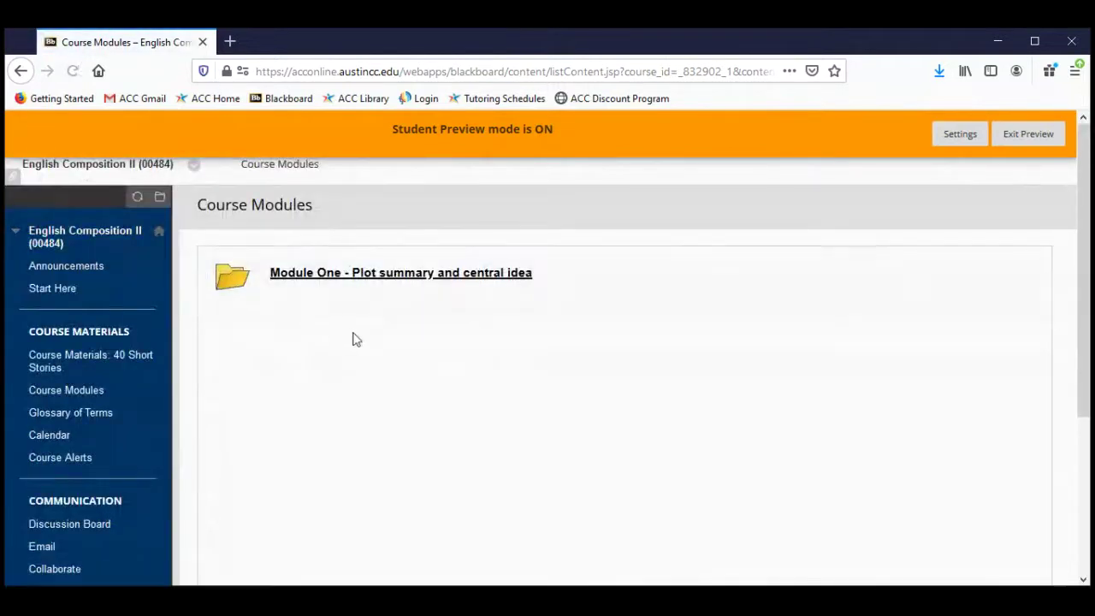
pyautogui.click(384, 282)
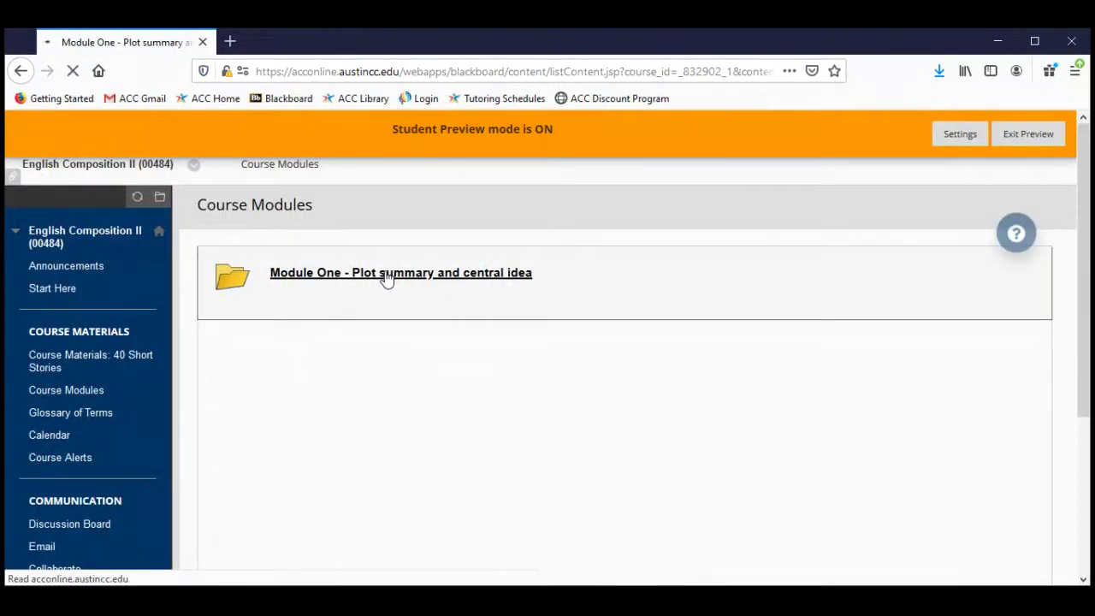
pyautogui.scroll(-5, 784, 448)
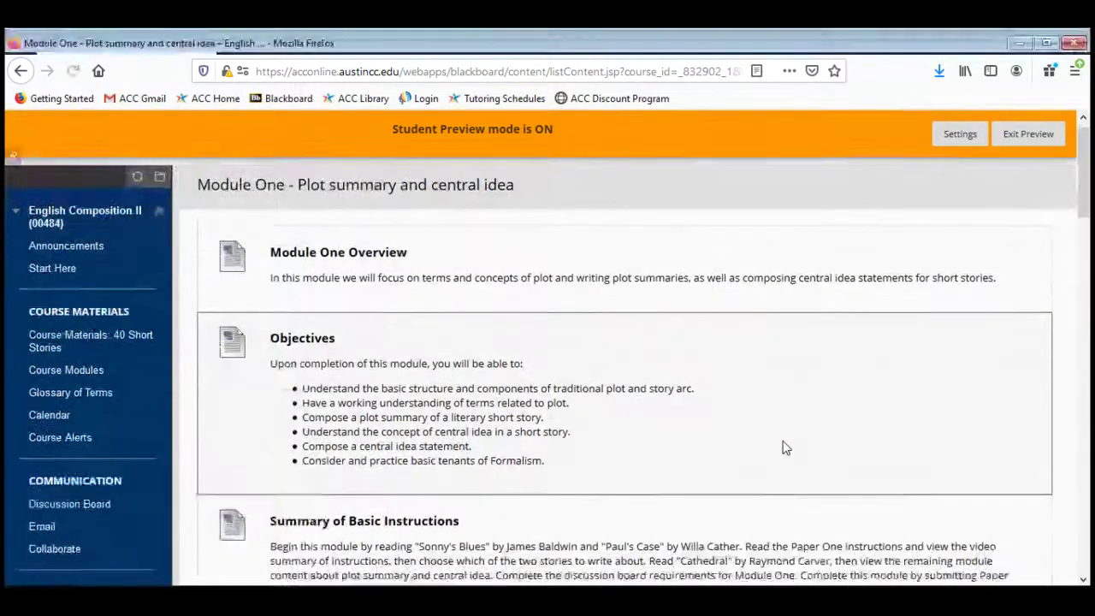
pyautogui.scroll(-15, 784, 448)
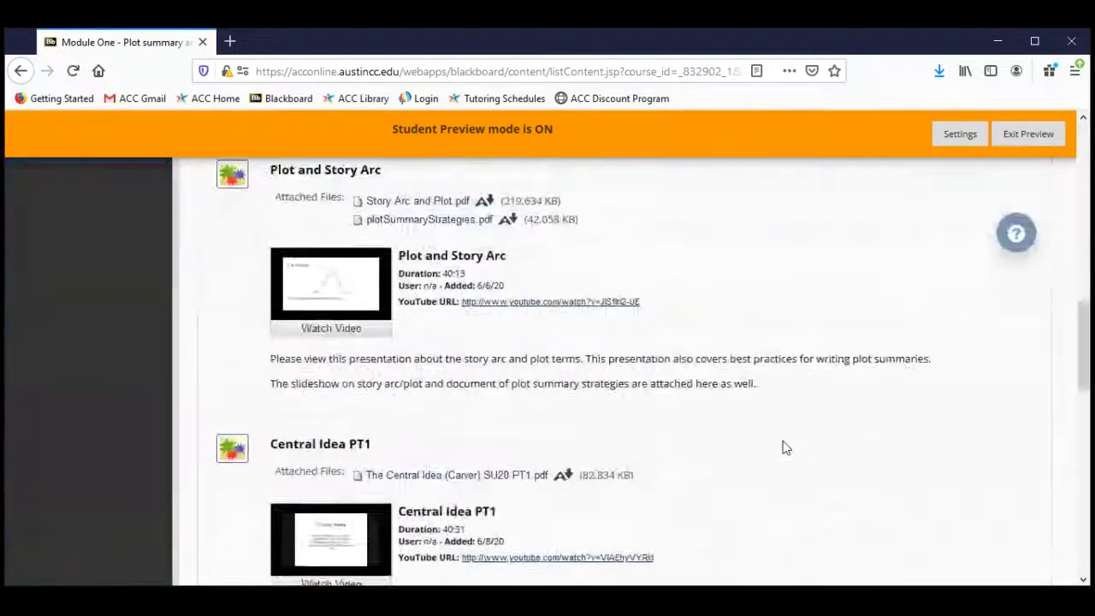
pyautogui.scroll(-6, 784, 448)
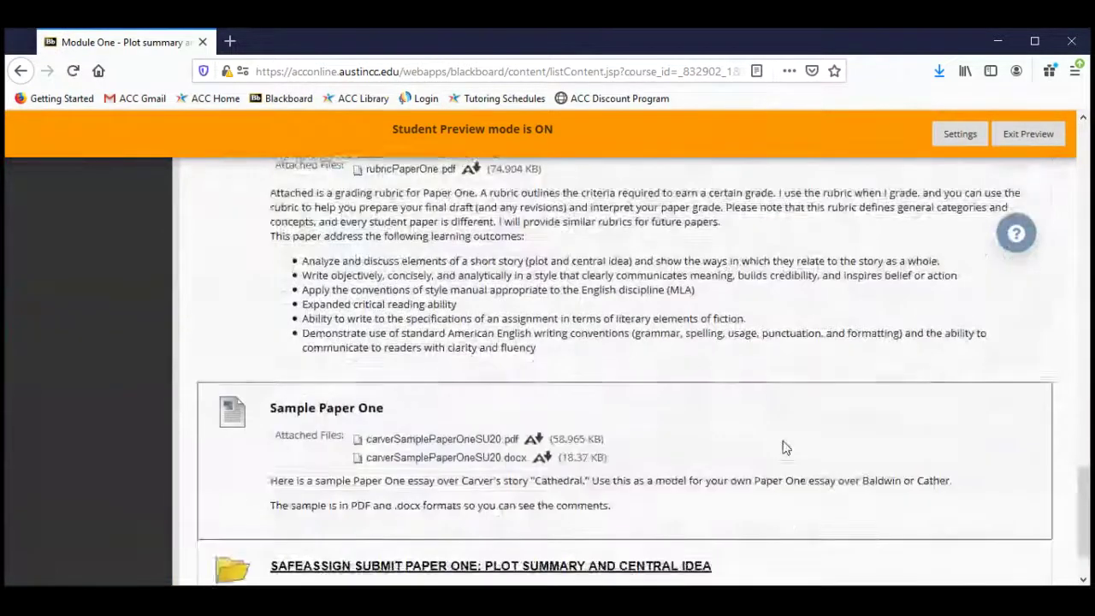
pyautogui.click(614, 488)
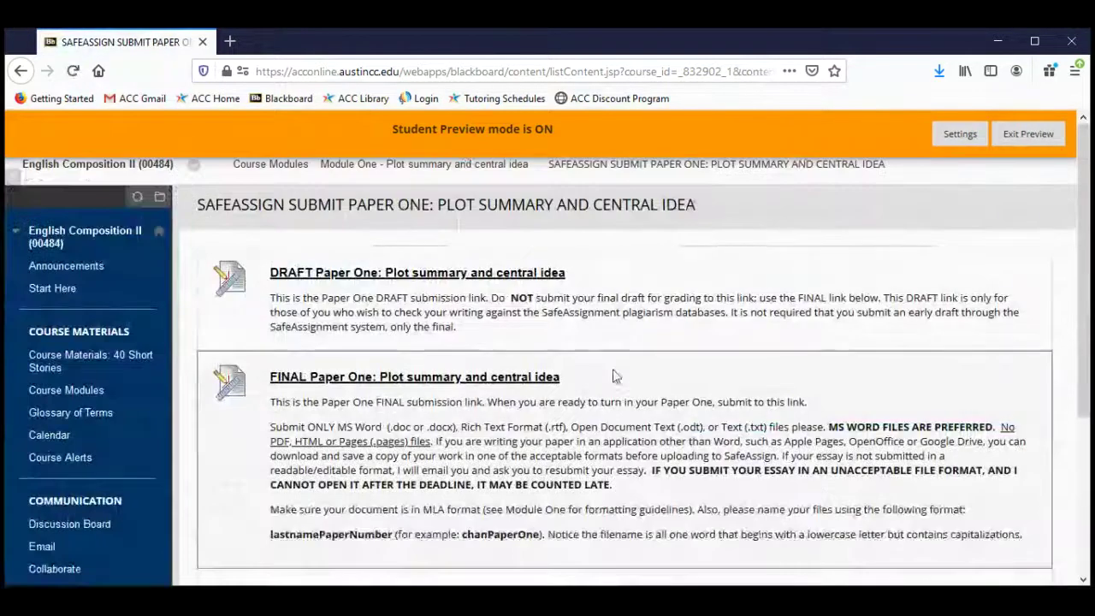
# Step: Open the submission history of DRAFT Paper One: Plot summary and central idea and review the attempt details
pyautogui.click(502, 275)
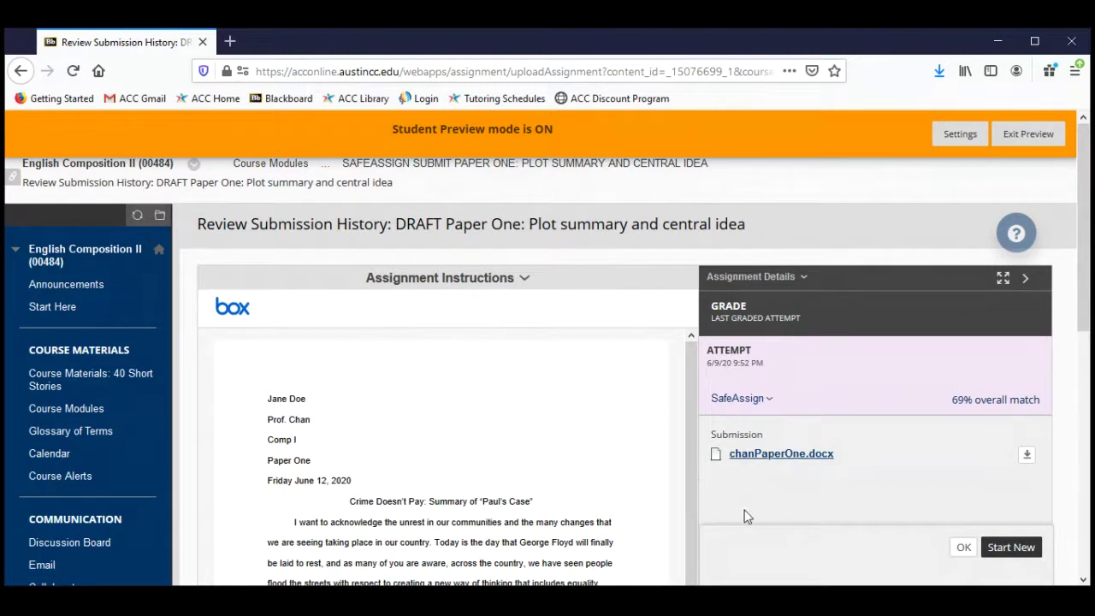
pyautogui.scroll(-2, 744, 517)
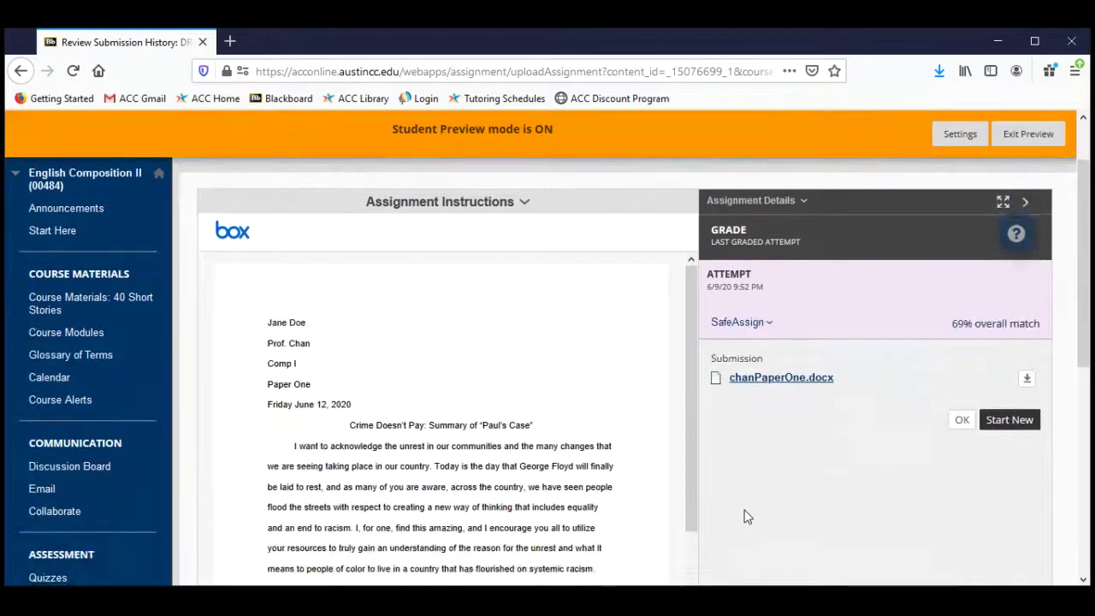
pyautogui.scroll(-1, 744, 517)
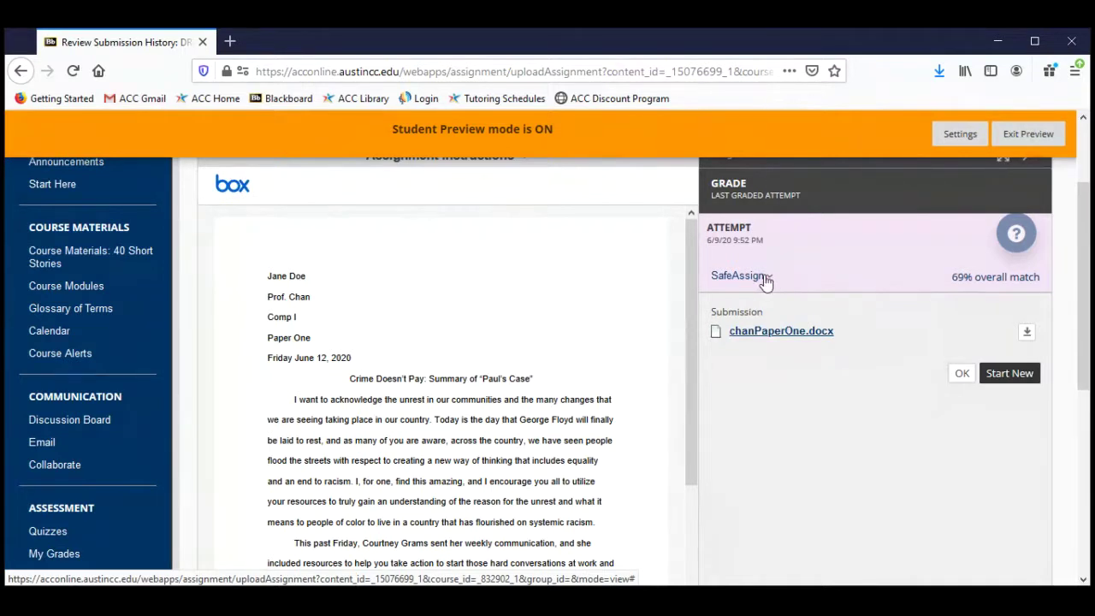
# Step: Expand the draft attempt's SafeAssign details and open the originality report for chanPaperOne.docx
pyautogui.click(766, 279)
pyautogui.scroll(-2, 850, 322)
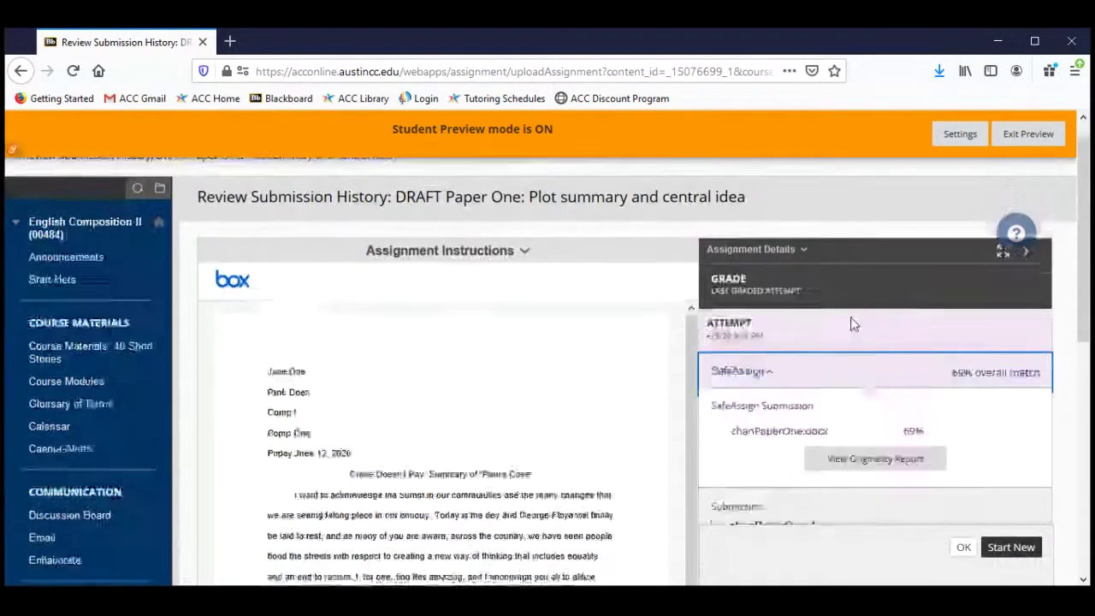
pyautogui.scroll(-2, 852, 324)
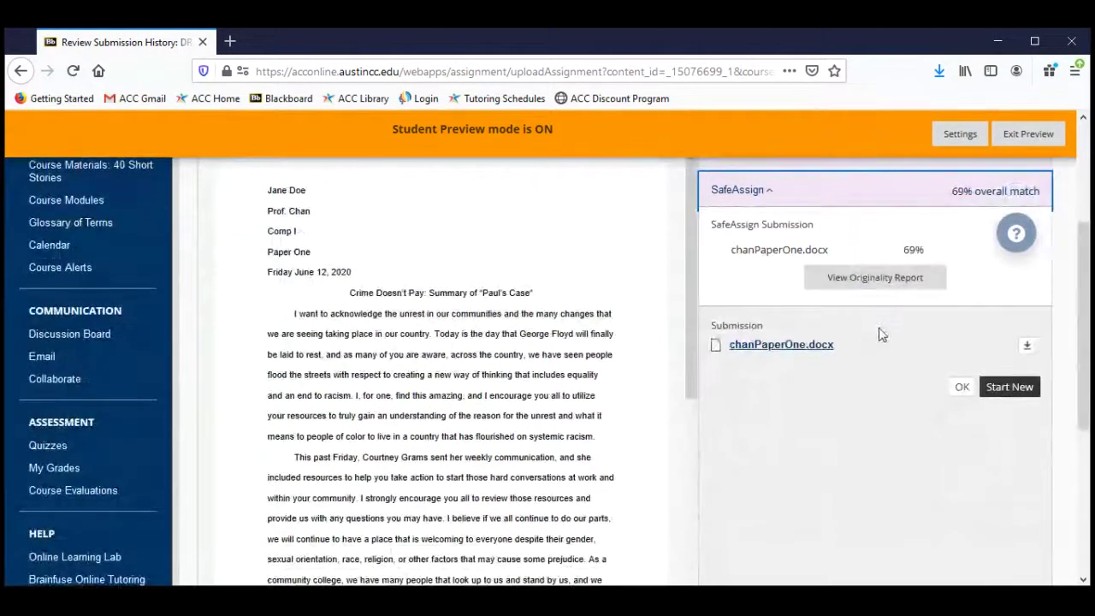
pyautogui.scroll(2, 879, 338)
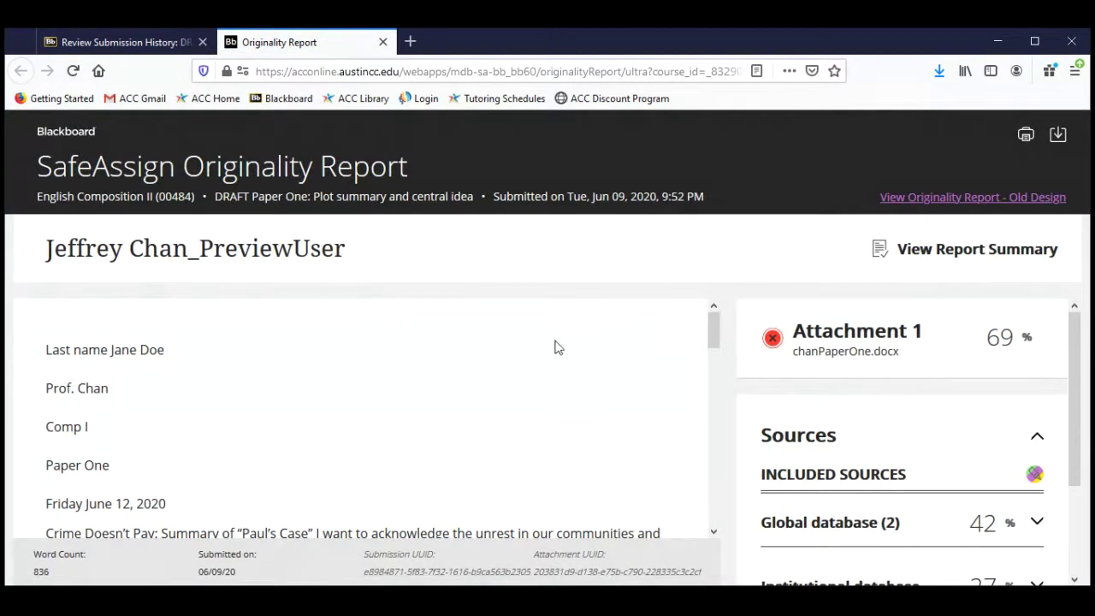
# Step: Look through the highlighted essay text and the list of included sources in the originality report
pyautogui.scroll(-2, 556, 347)
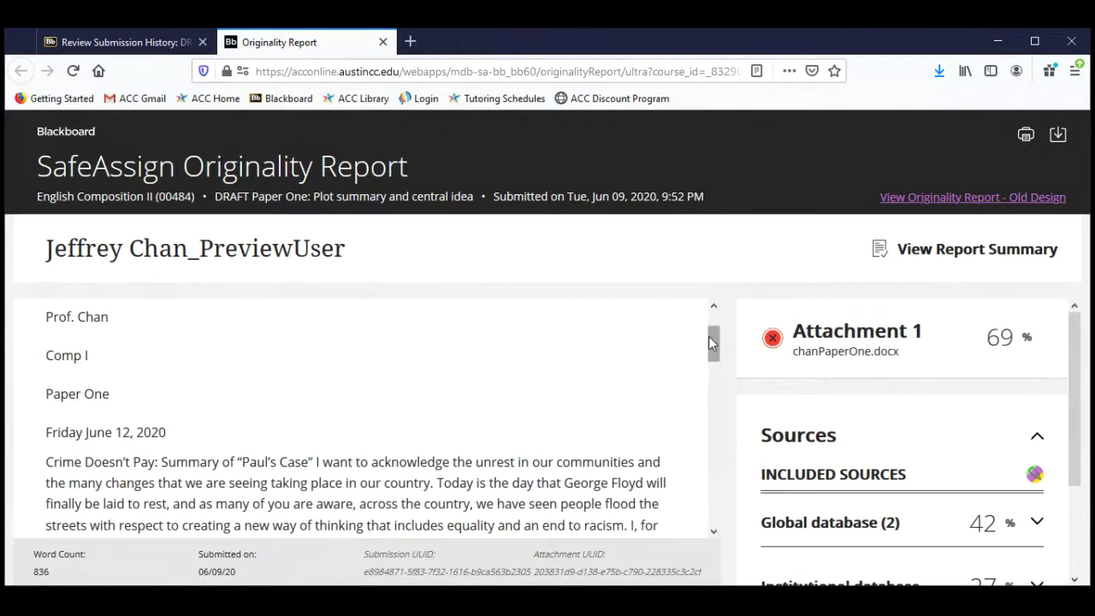
pyautogui.moveTo(708, 342); pyautogui.dragTo(709, 425)
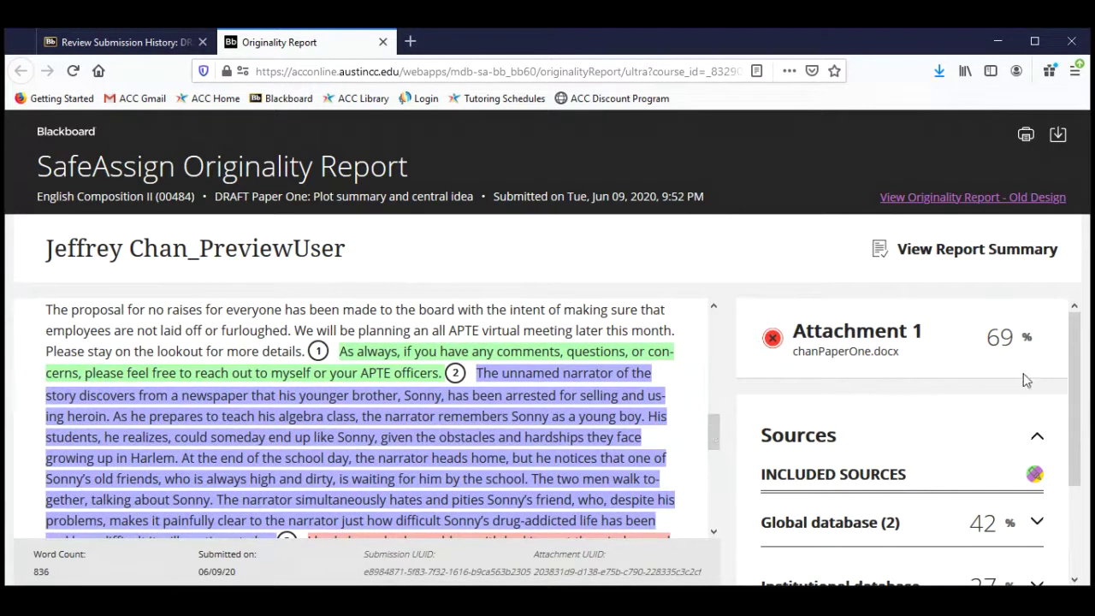
pyautogui.moveTo(1072, 349); pyautogui.dragTo(1072, 548)
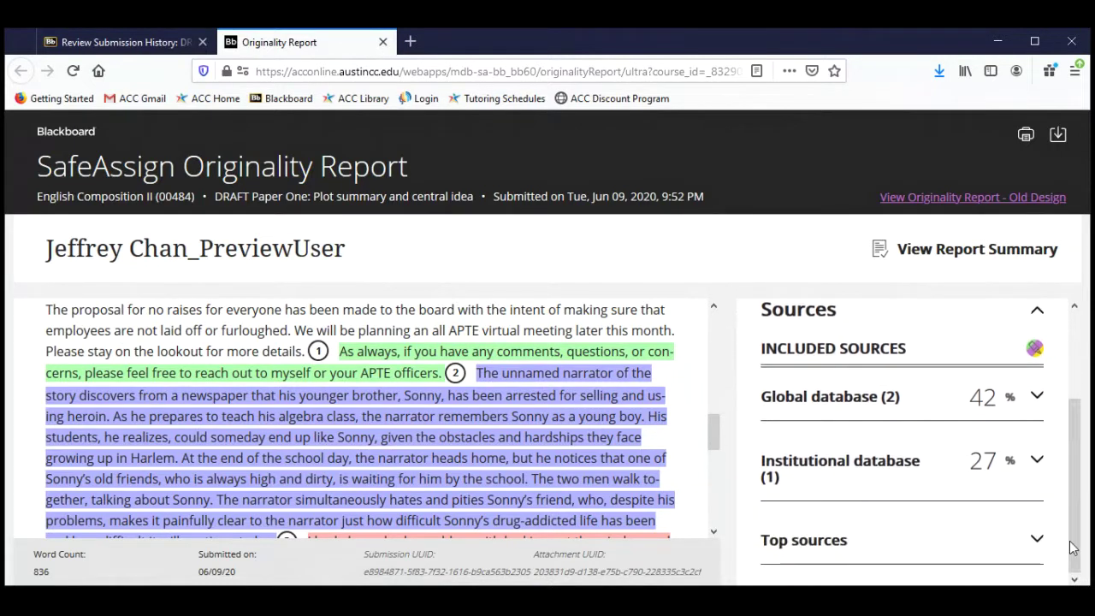
# Step: Check the matched student papers under Global database and Institutional database, collapsing each source group again
pyautogui.click(1033, 399)
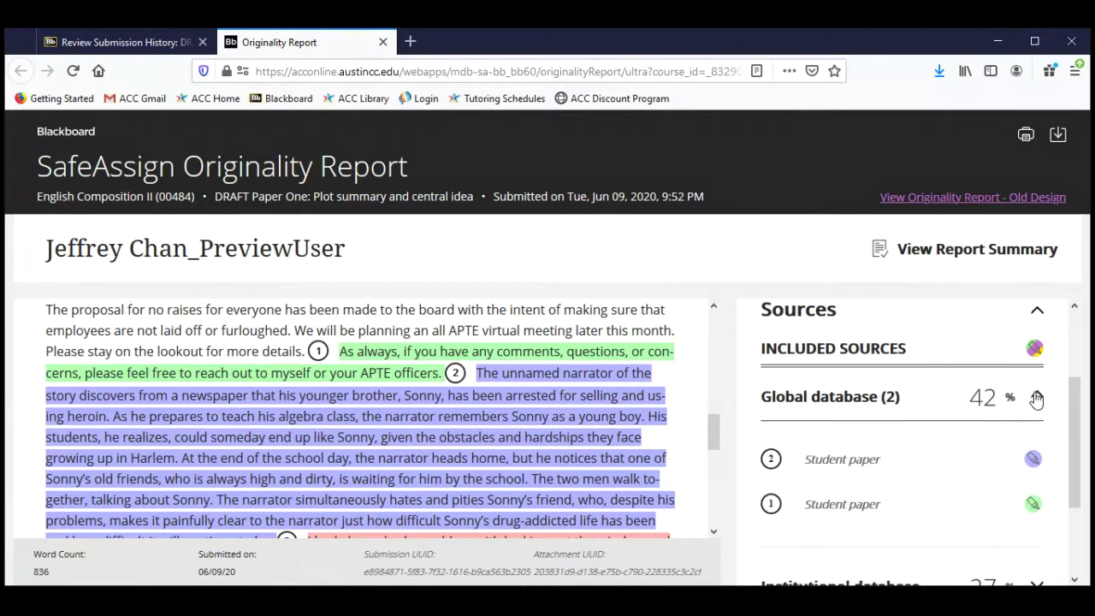
pyautogui.click(1034, 399)
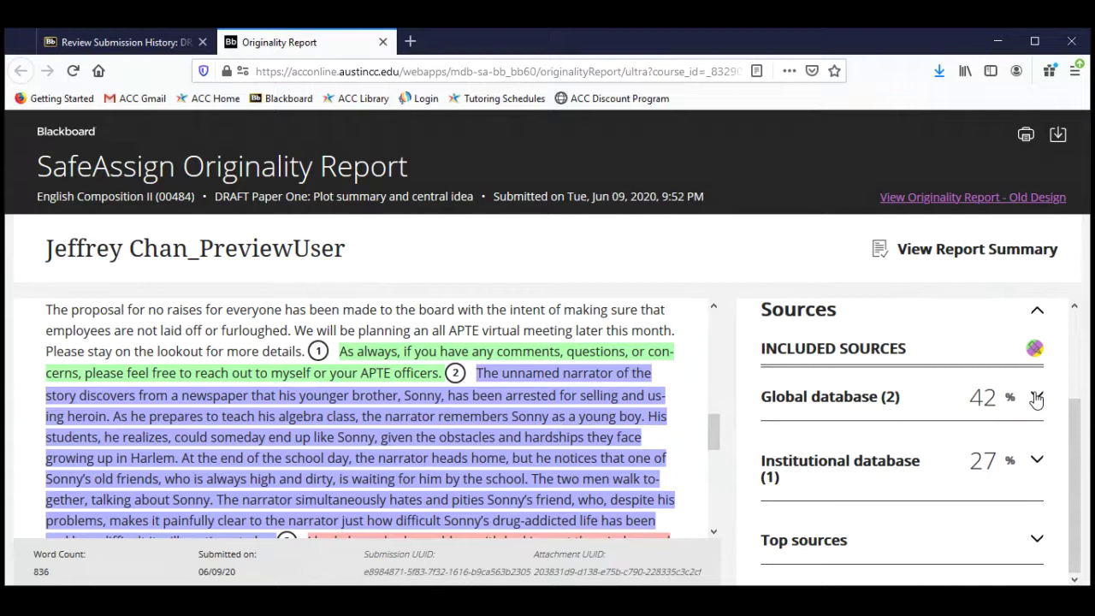
pyautogui.click(1035, 462)
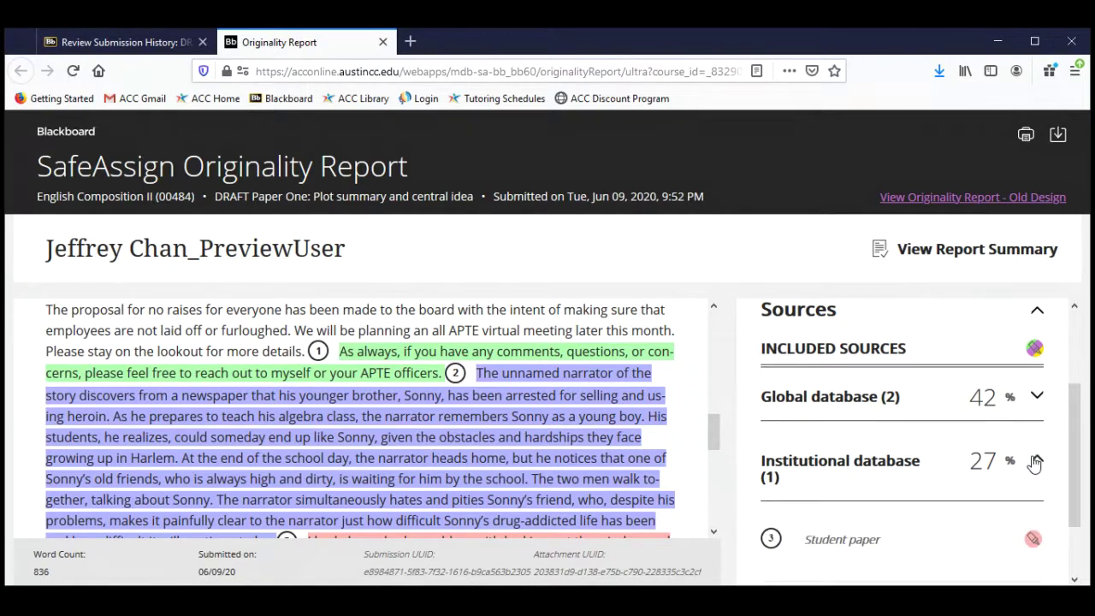
pyautogui.click(1035, 463)
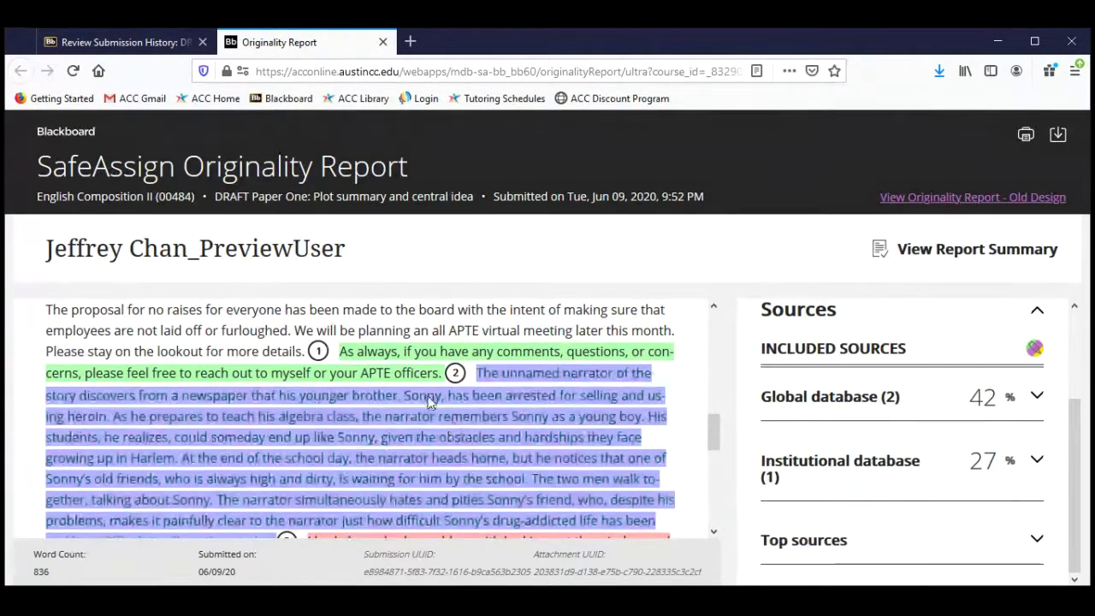
# Step: Open the comparison for match 1 and examine the student paper text, the original source text and the match percentage
pyautogui.click(384, 354)
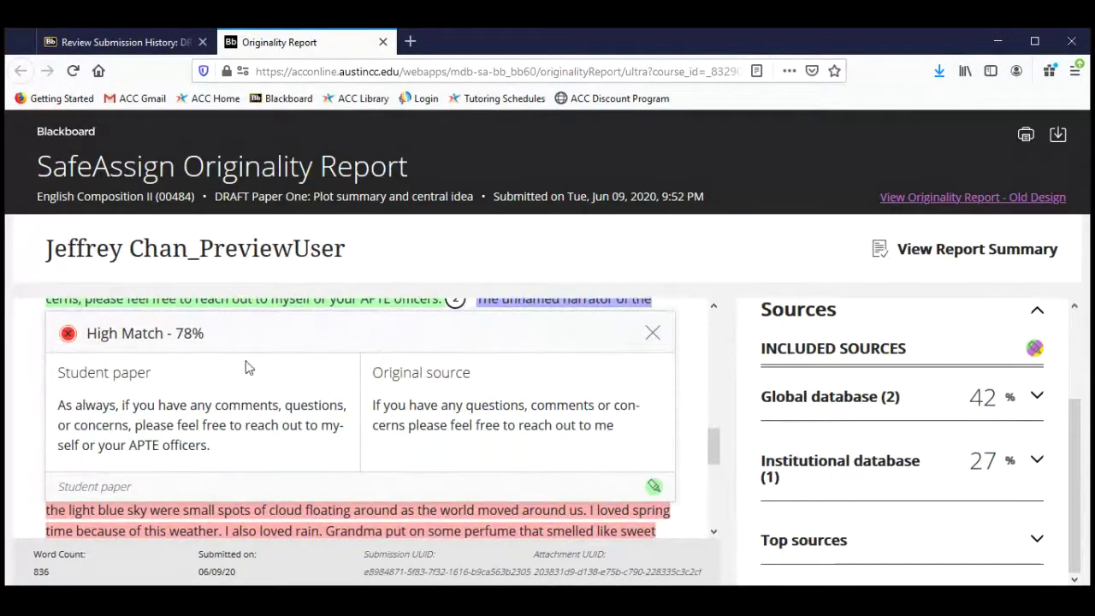
pyautogui.moveTo(59, 406); pyautogui.dragTo(207, 458)
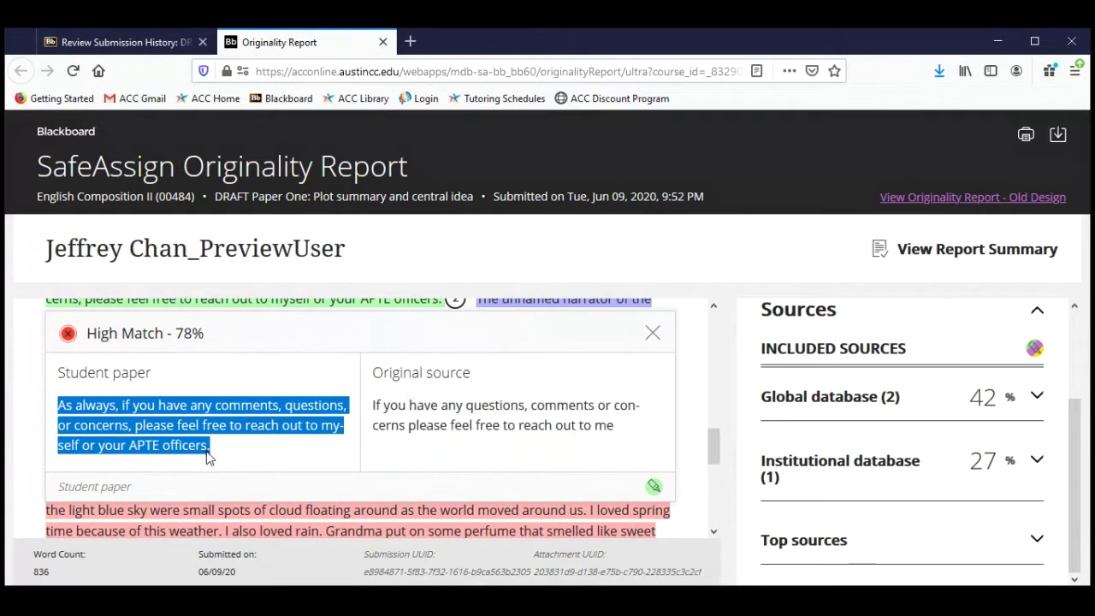
pyautogui.doubleClick(369, 406)
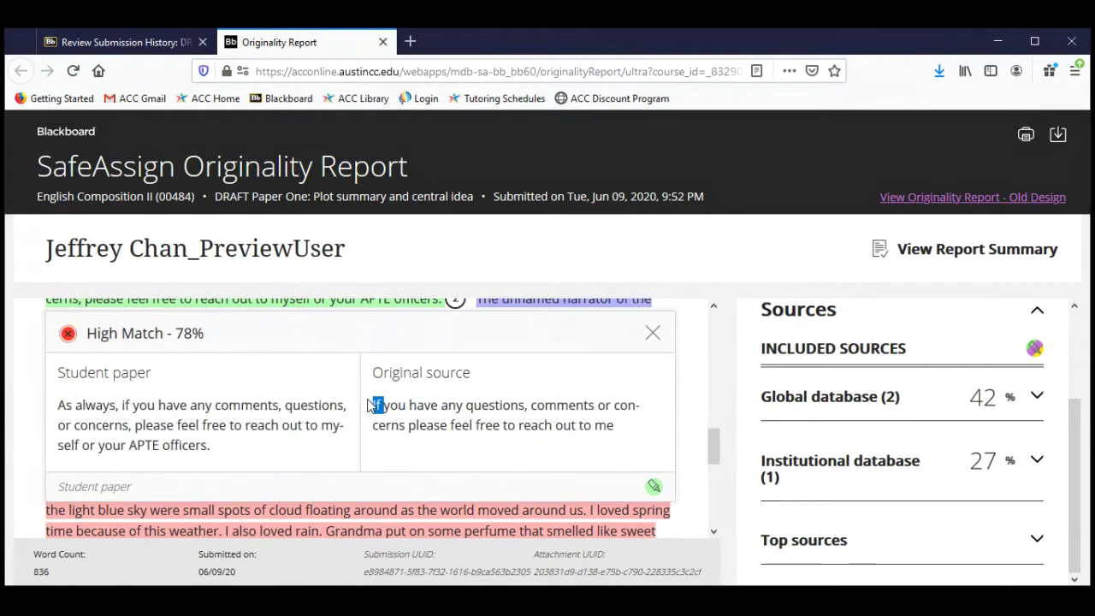
pyautogui.moveTo(371, 406); pyautogui.dragTo(641, 437)
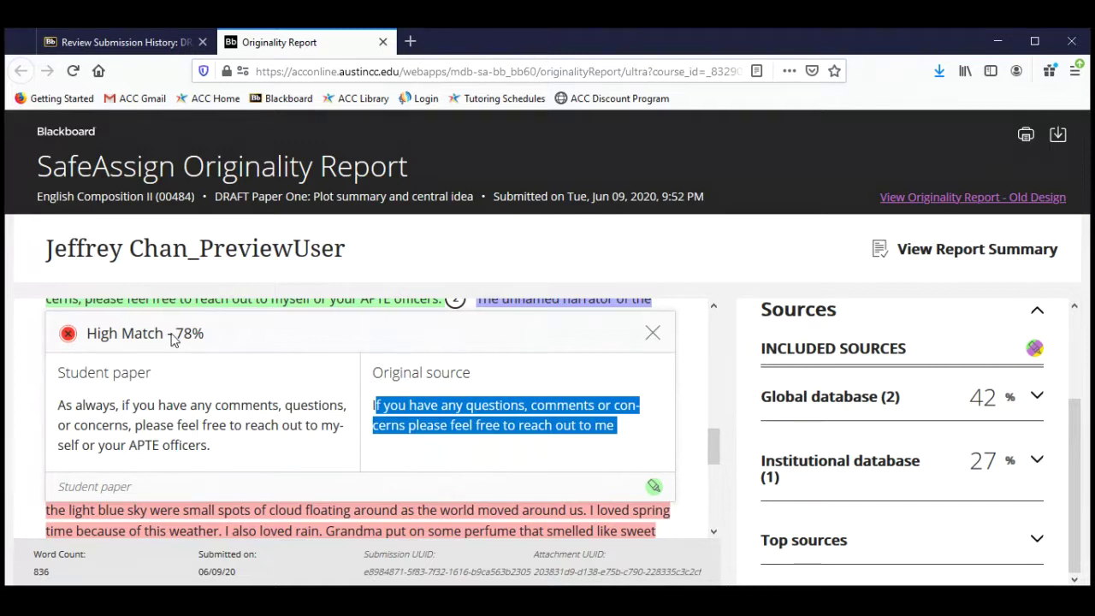
pyautogui.moveTo(174, 340)
pyautogui.mouseDown()
pyautogui.moveTo(202, 344)
pyautogui.moveTo(178, 343)
pyautogui.mouseUp()
pyautogui.click(202, 343)
pyautogui.click(198, 342)
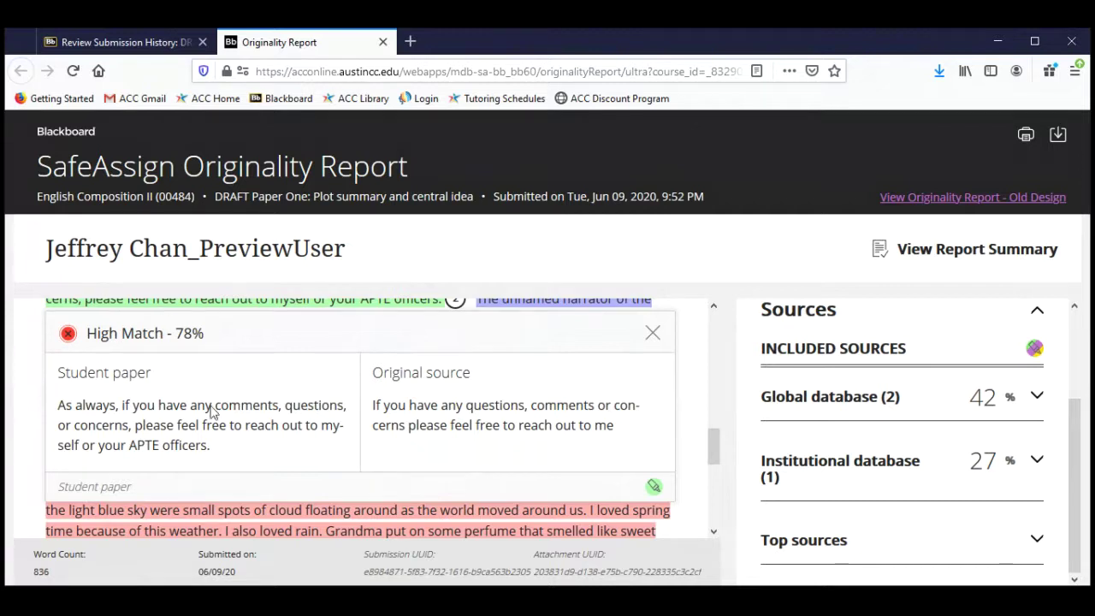
# Step: Reread the green-highlighted passage in the essay alongside its open match comparison
pyautogui.scroll(2, 320, 340)
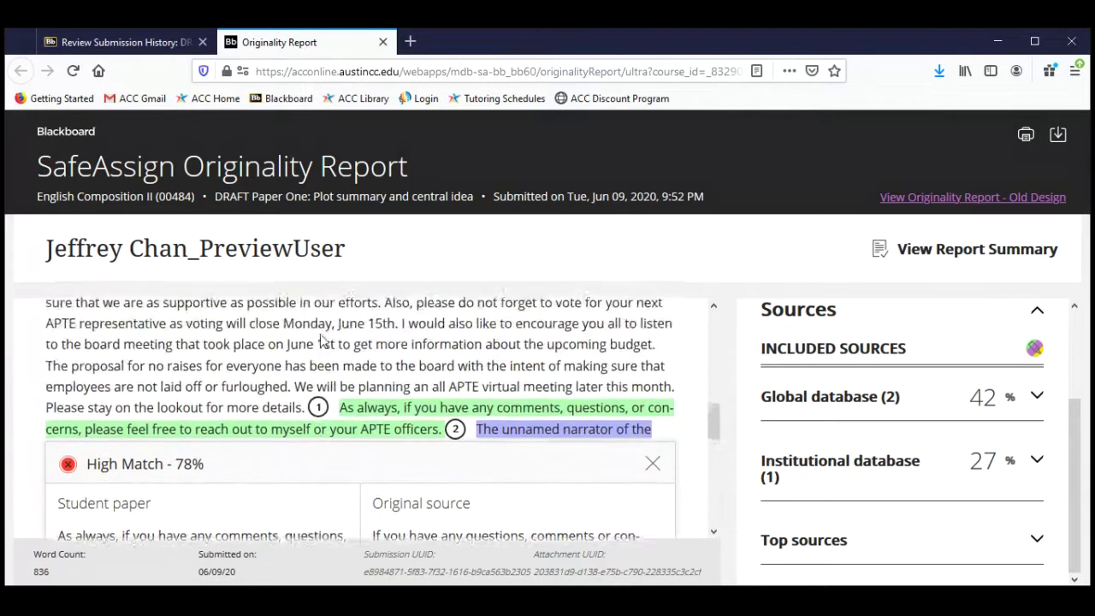
pyautogui.scroll(-1, 322, 340)
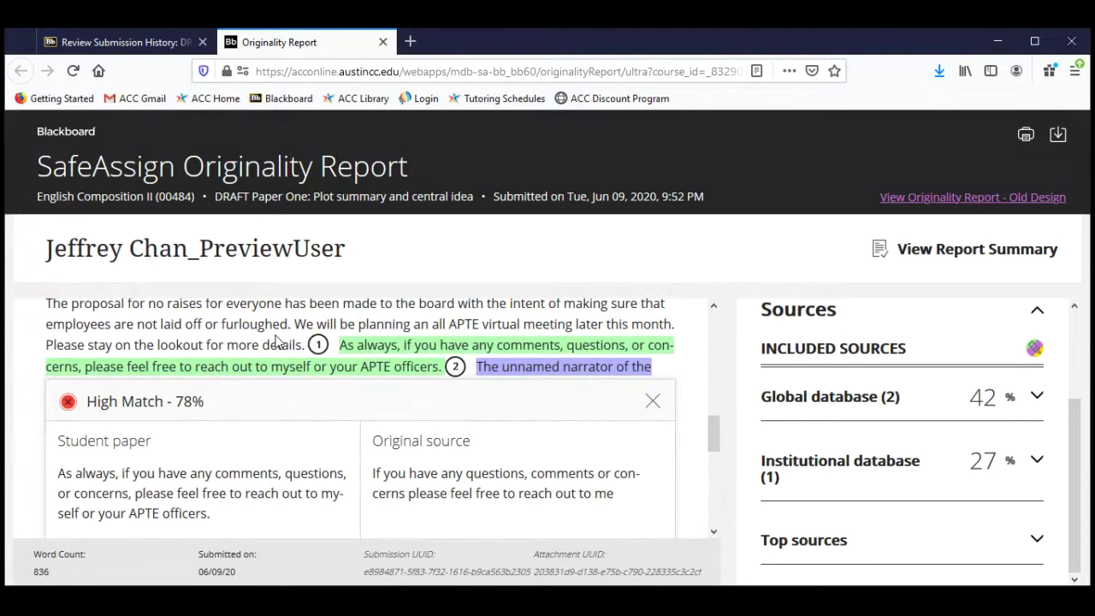
pyautogui.scroll(-1, 288, 432)
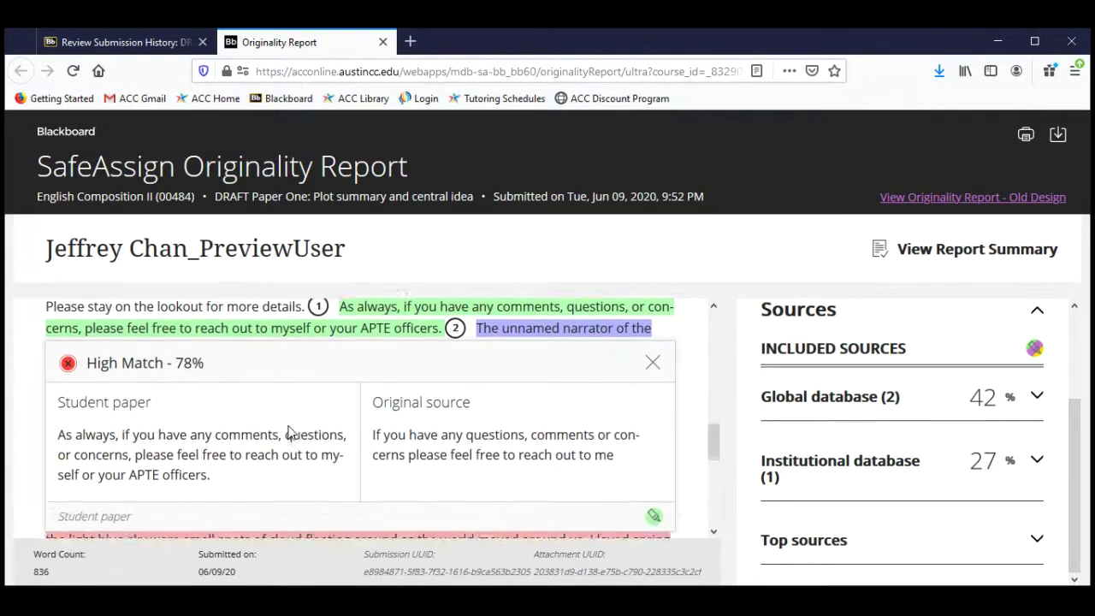
pyautogui.scroll(-1, 299, 431)
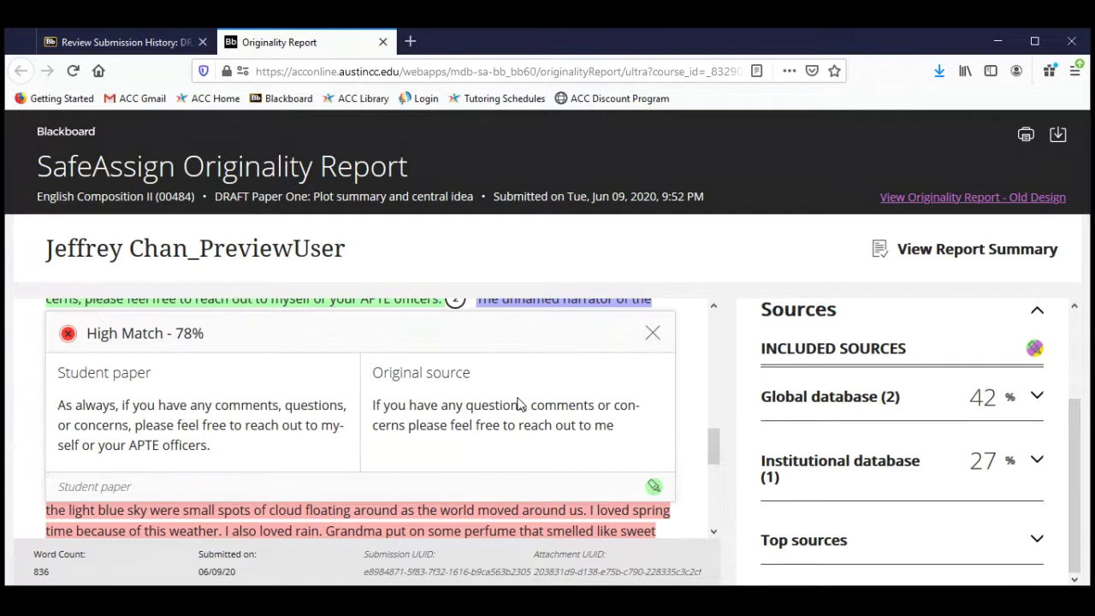
pyautogui.scroll(1, 518, 402)
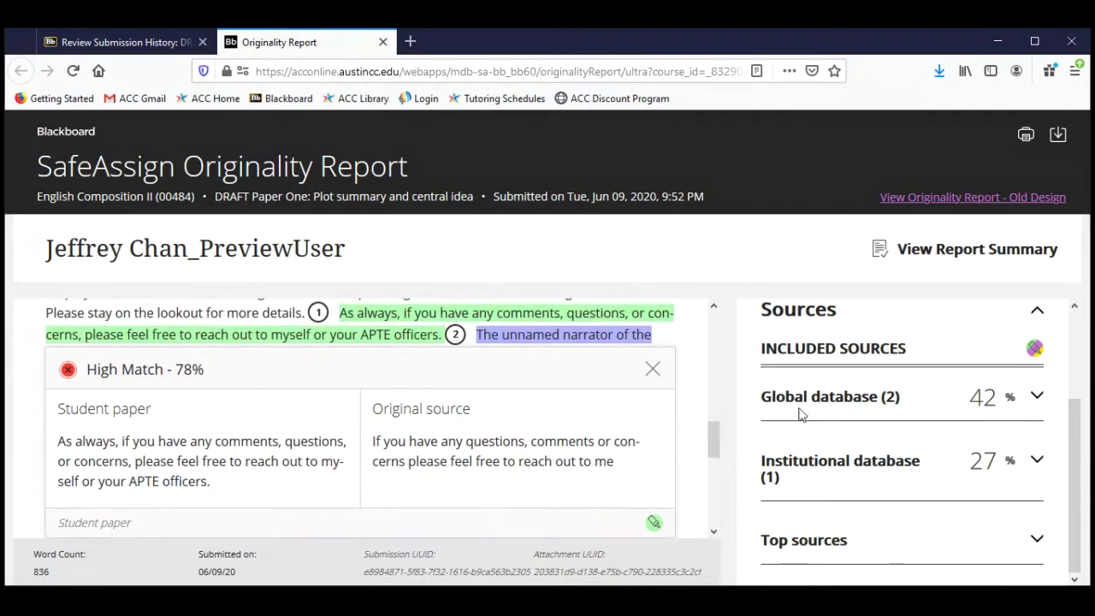
# Step: Expand the Global database sources and toggle the match highlighting of student paper 1 off and back on
pyautogui.click(1035, 399)
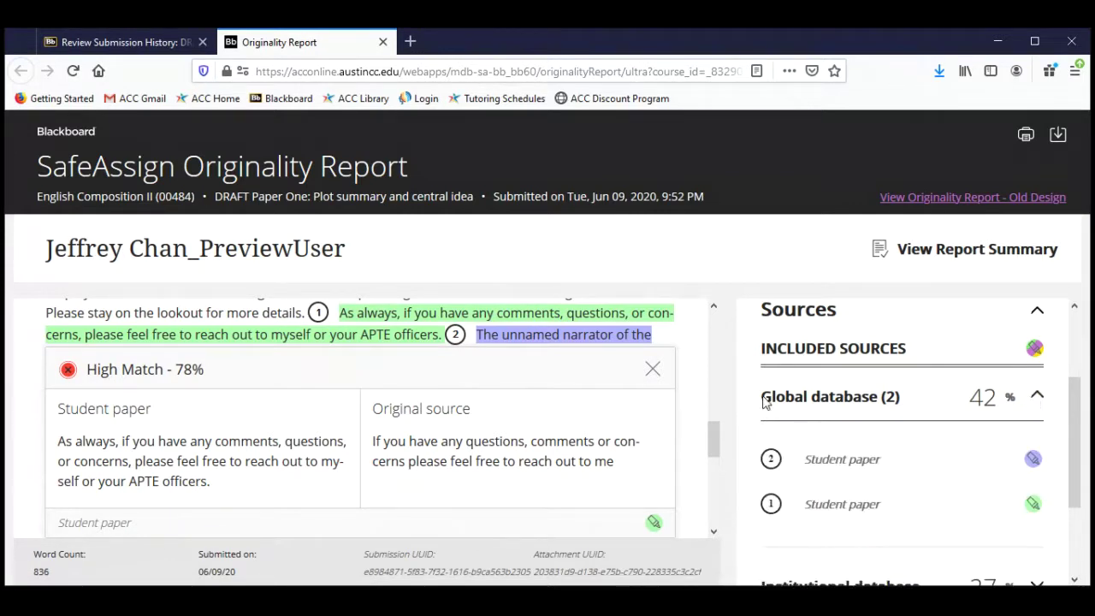
pyautogui.click(1033, 505)
pyautogui.click(1034, 504)
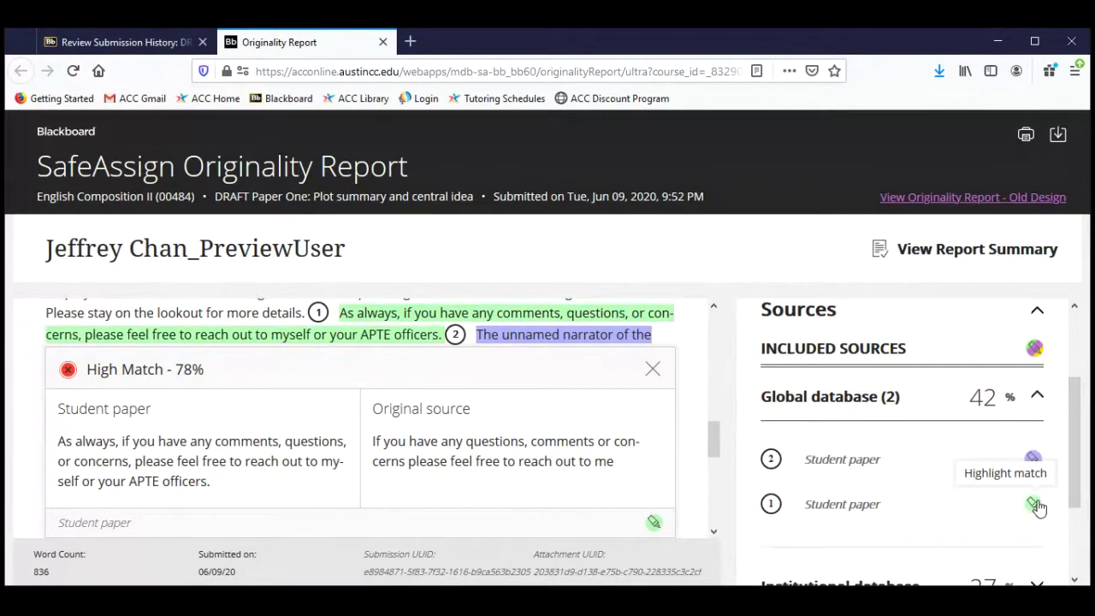
pyautogui.click(1034, 505)
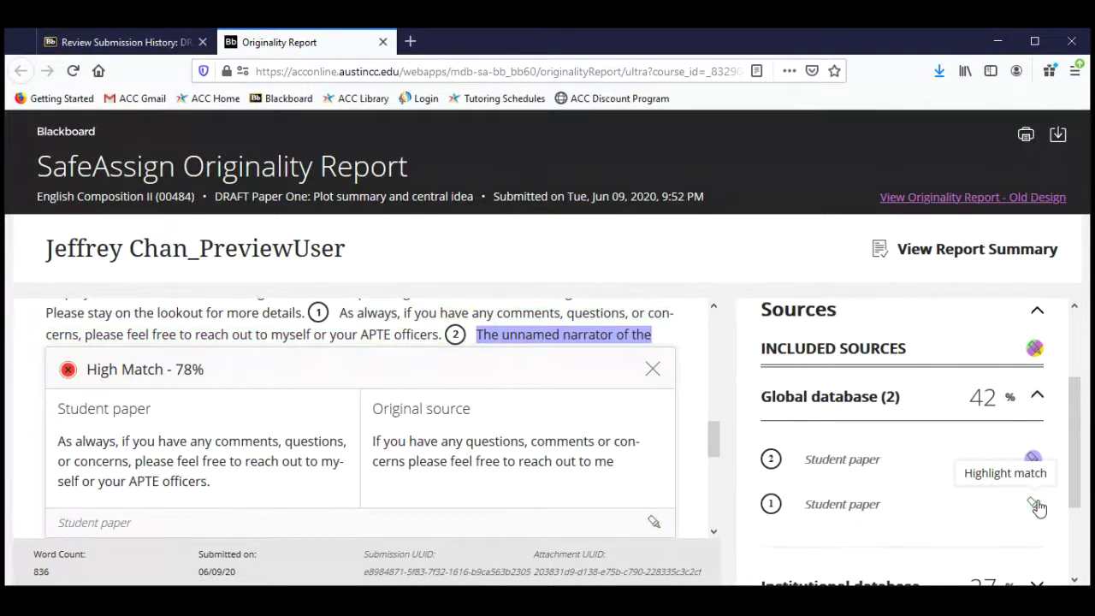
pyautogui.click(1034, 505)
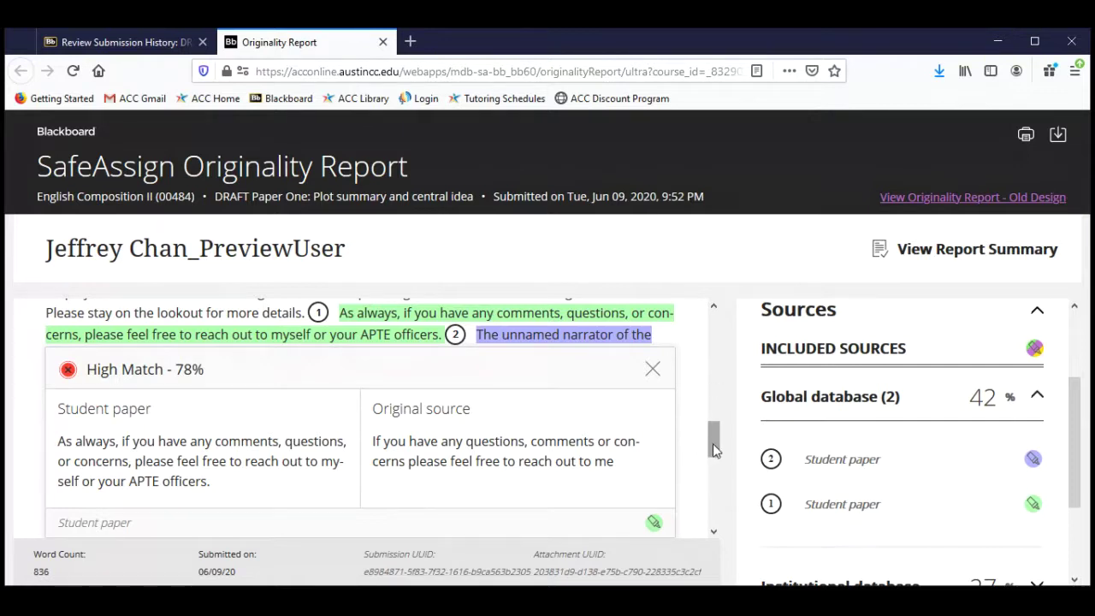
# Step: Close the comparison for match 1 to return to the full highlighted essay text
pyautogui.moveTo(714, 450)
pyautogui.mouseDown()
pyautogui.moveTo(714, 438)
pyautogui.moveTo(714, 484)
pyautogui.moveTo(707, 456)
pyautogui.mouseUp()
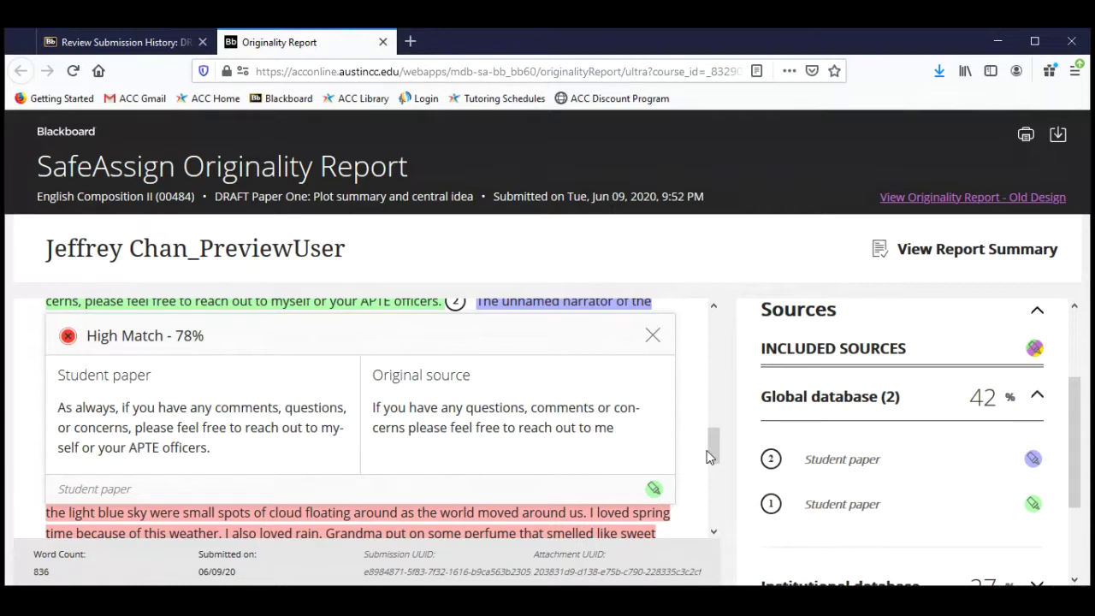
pyautogui.click(708, 455)
pyautogui.click(707, 456)
pyautogui.click(651, 334)
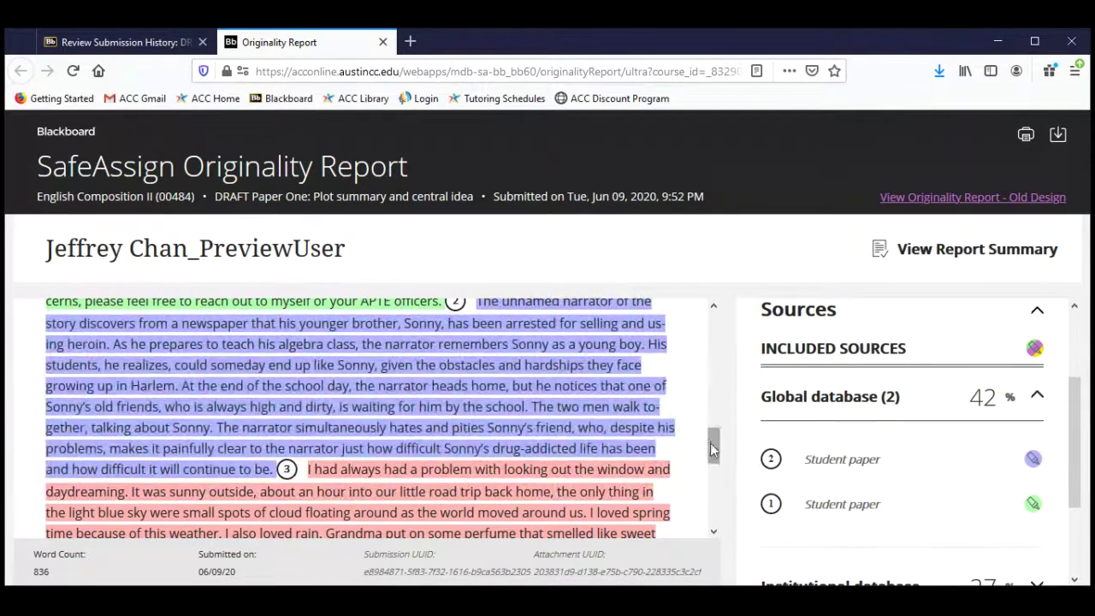
# Step: Open the comparison for the first purple-highlighted match 2 passage and compare it with the essay text
pyautogui.scroll(1, 713, 443)
pyautogui.scroll(-1, 712, 443)
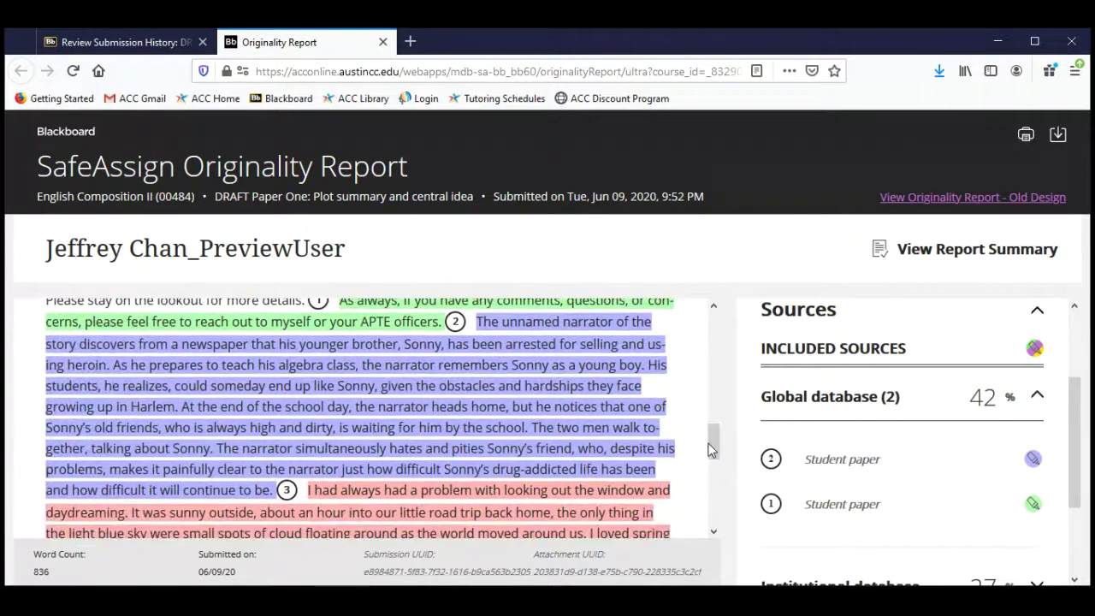
pyautogui.click(410, 396)
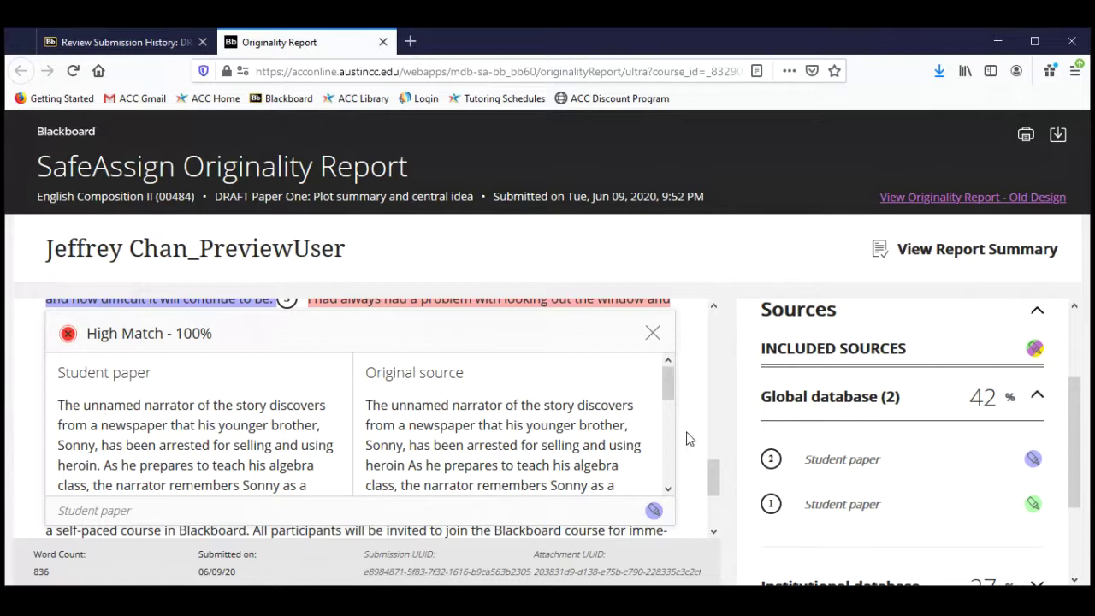
pyautogui.moveTo(715, 476); pyautogui.dragTo(714, 442)
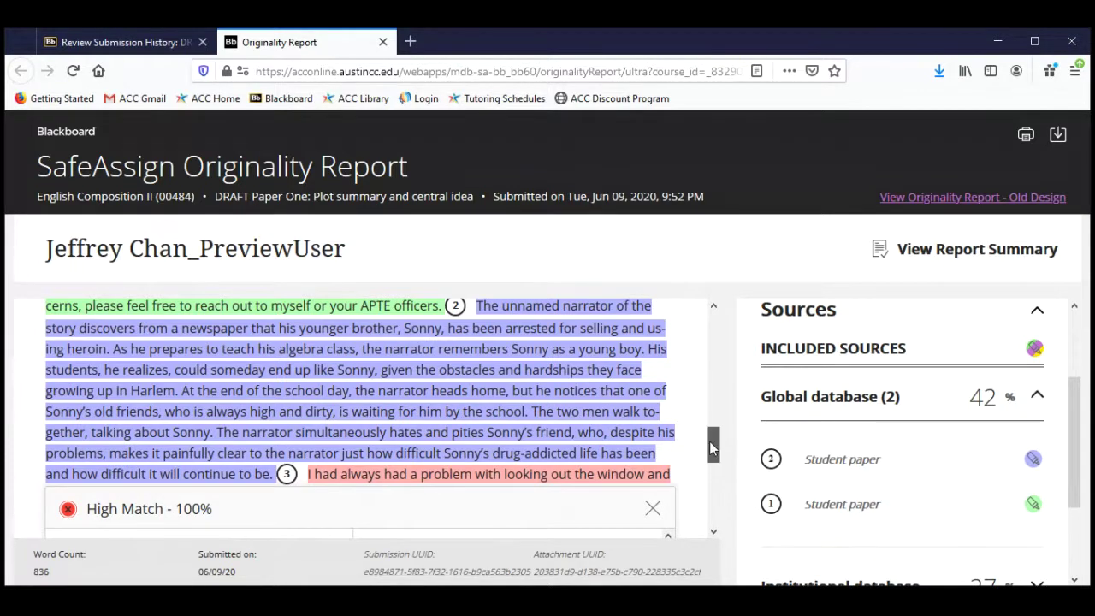
pyautogui.moveTo(713, 446); pyautogui.dragTo(710, 482)
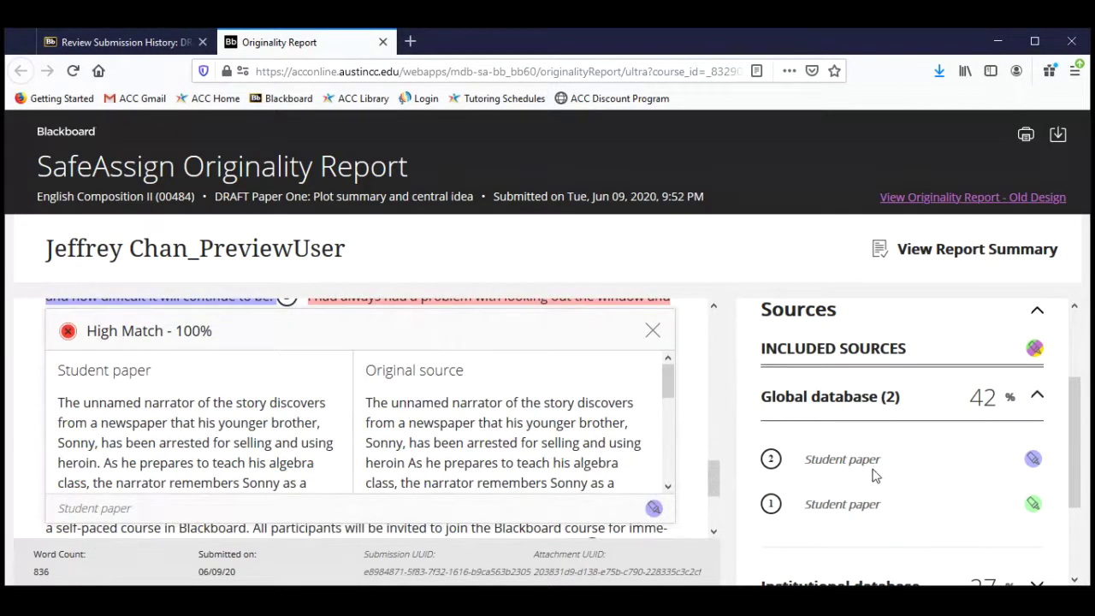
# Step: Toggle the match highlighting of student paper 2 off and back on, and close the first match 2 comparison
pyautogui.click(1032, 459)
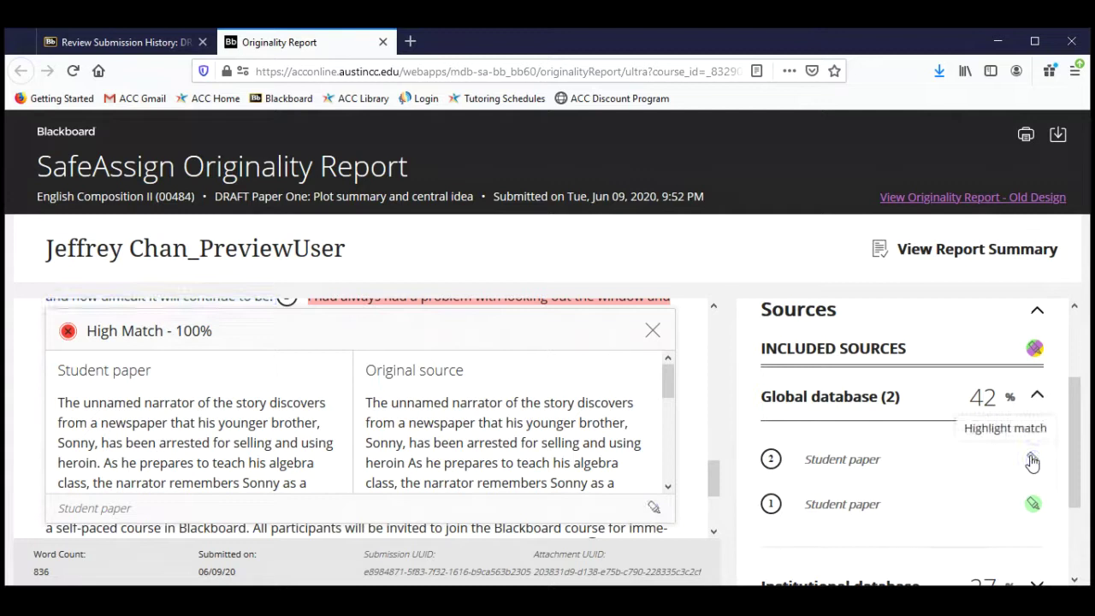
pyautogui.click(1032, 460)
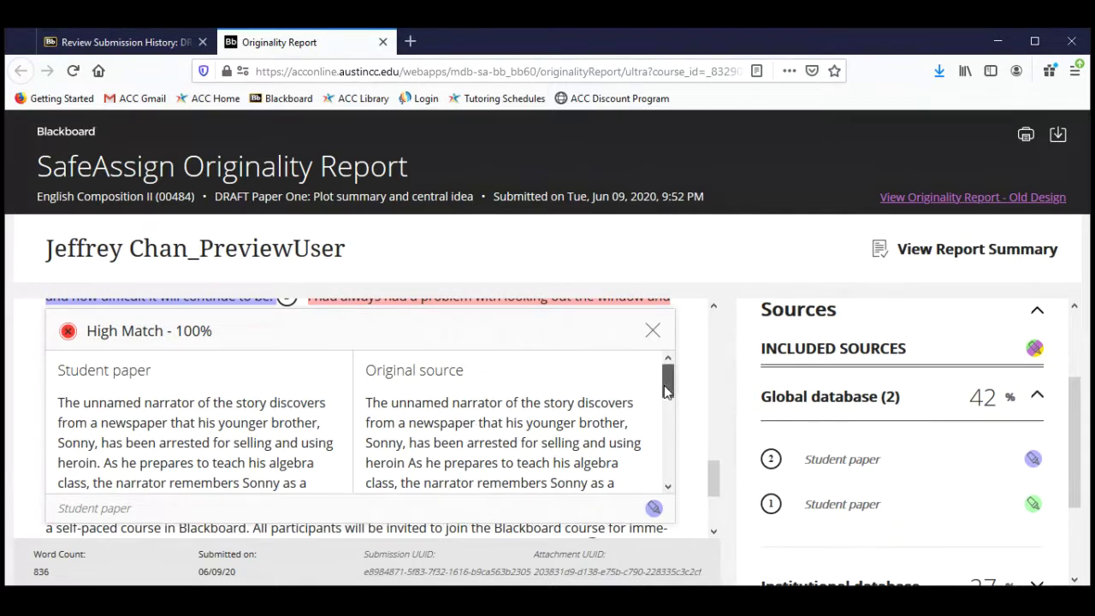
pyautogui.moveTo(666, 385); pyautogui.dragTo(660, 359)
pyautogui.scroll(1, 710, 366)
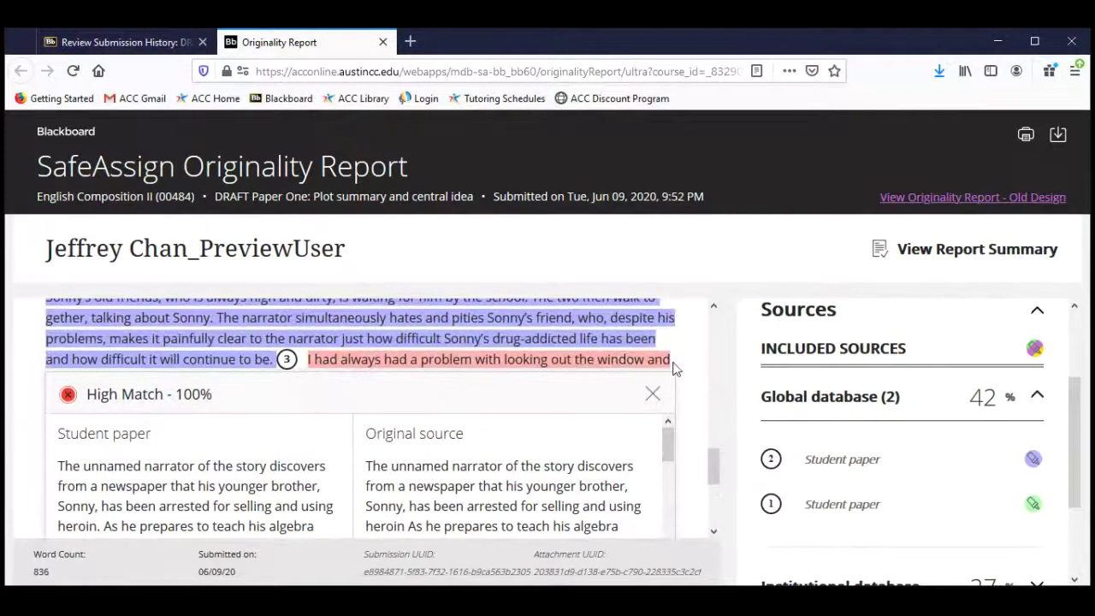
pyautogui.click(652, 394)
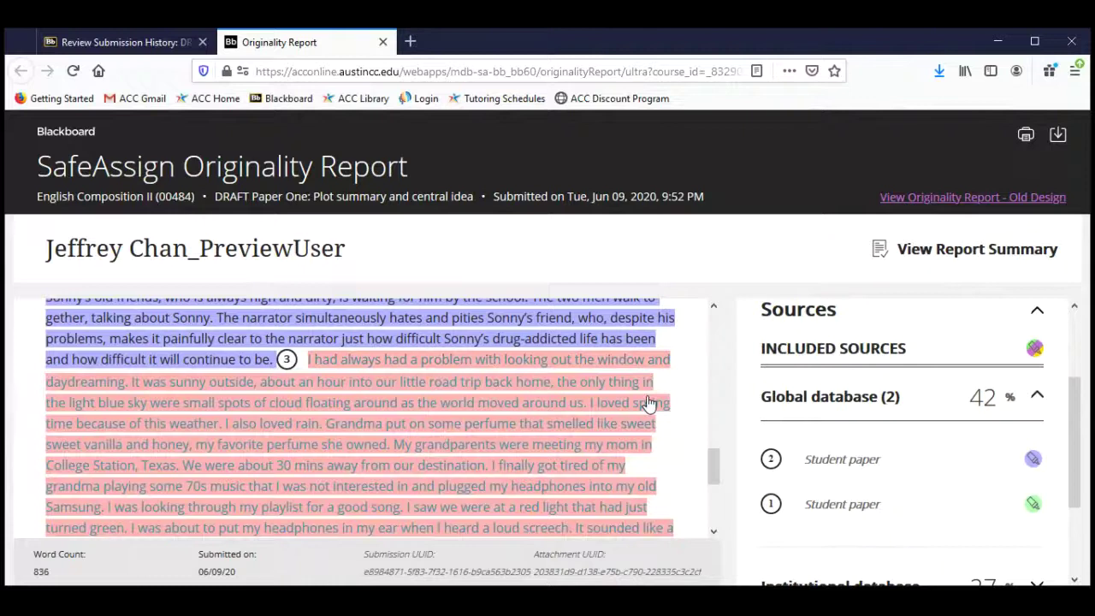
# Step: Open the comparison for the red-highlighted match 3, examine it against the essay passage, and close it
pyautogui.scroll(-1, 710, 385)
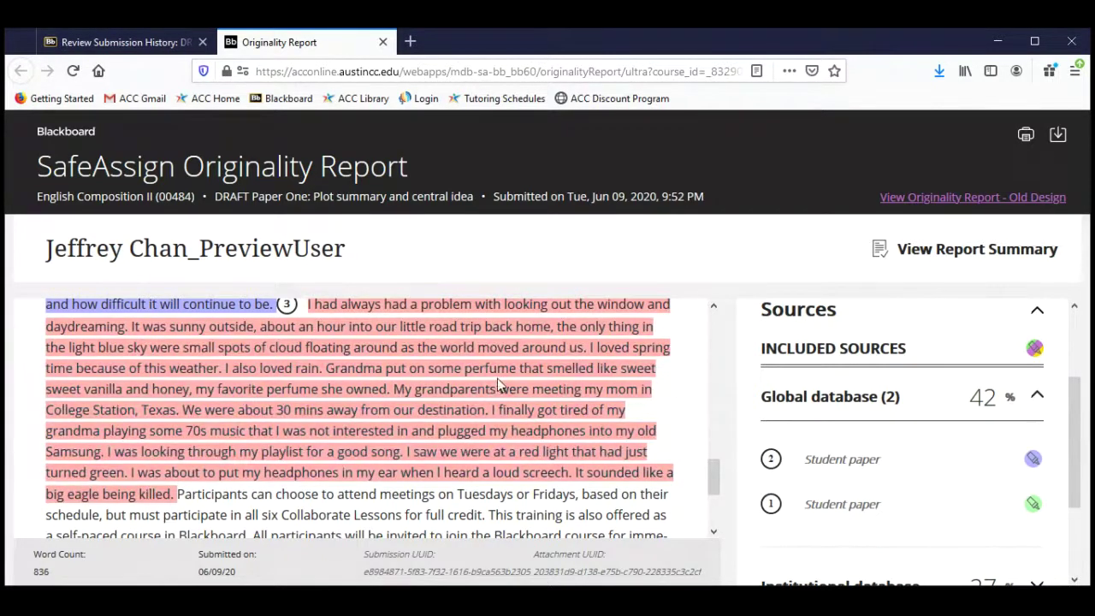
pyautogui.scroll(1, 497, 383)
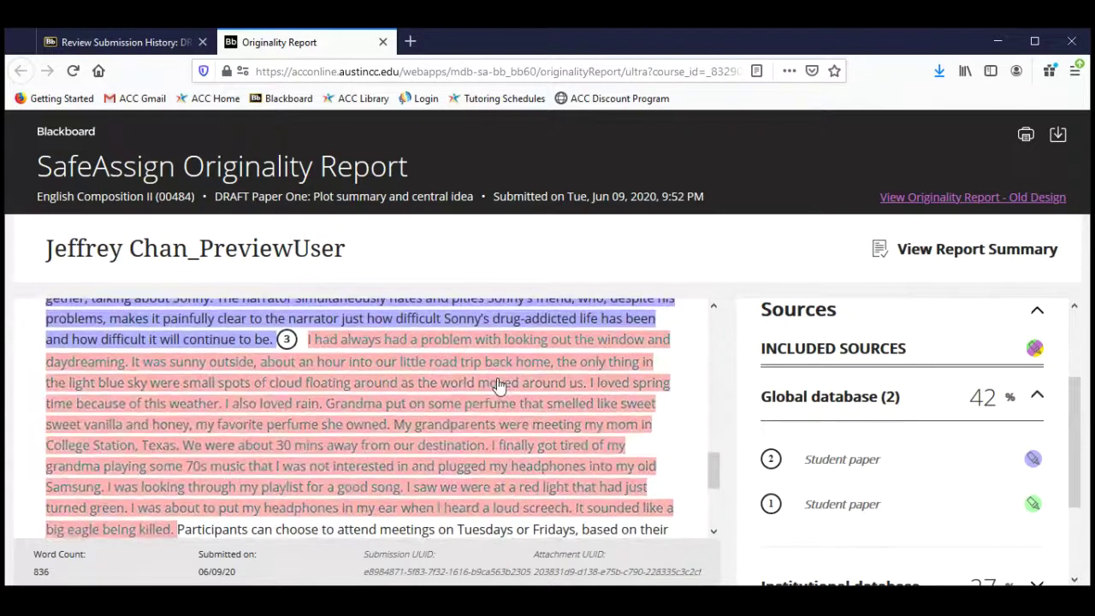
pyautogui.click(499, 385)
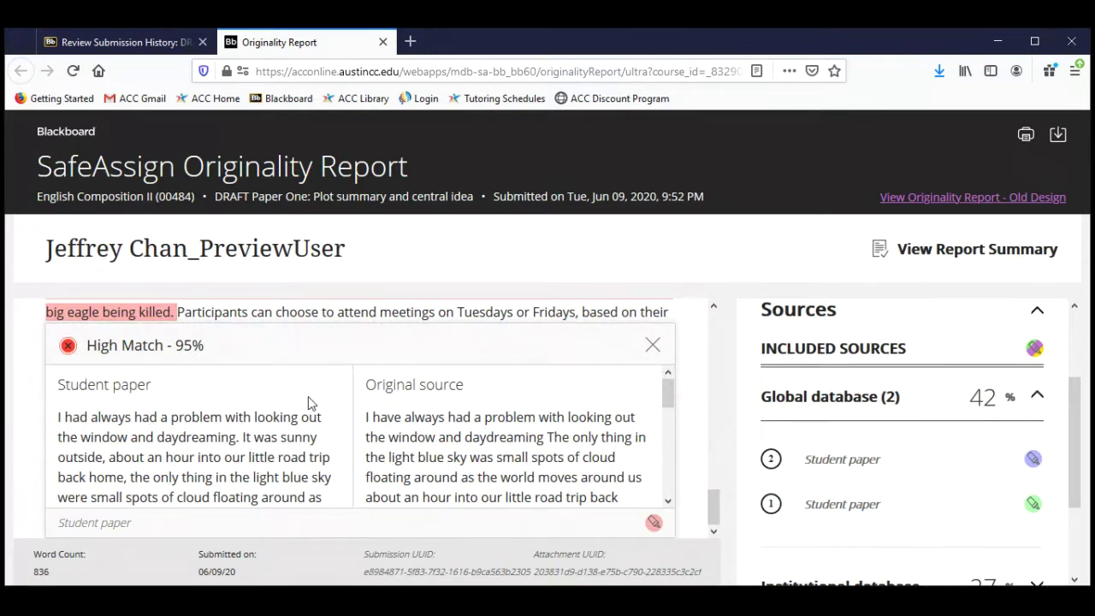
pyautogui.scroll(5, 309, 404)
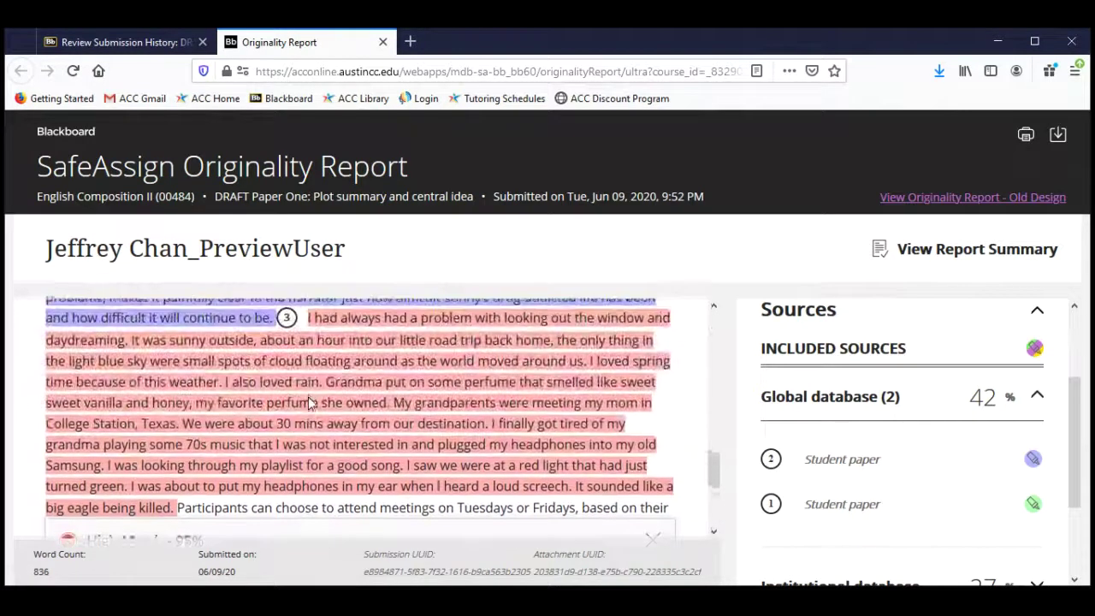
pyautogui.scroll(-5, 310, 403)
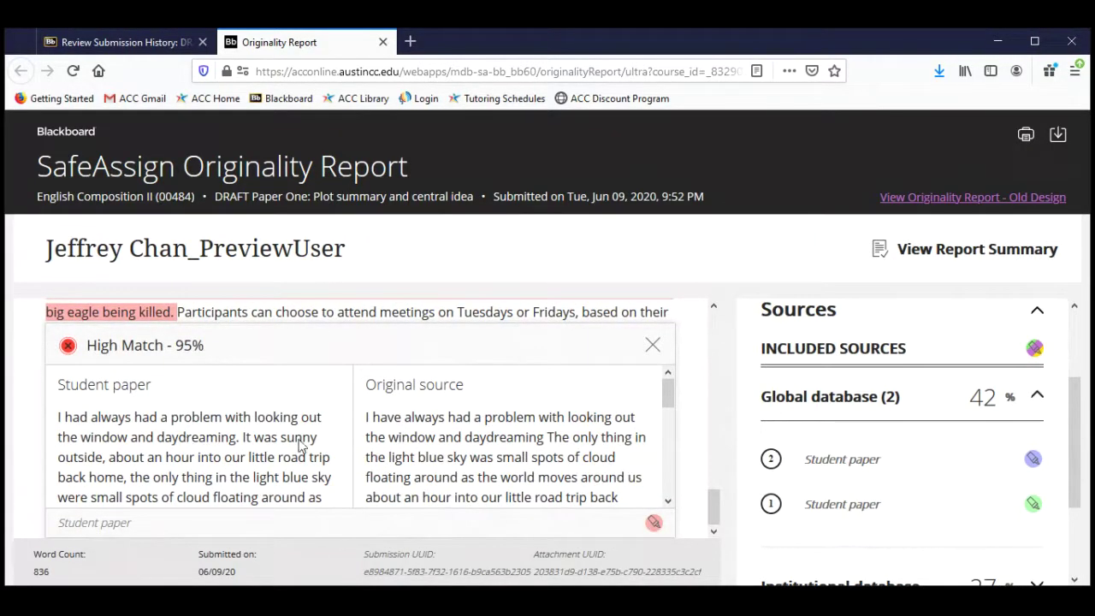
pyautogui.click(652, 345)
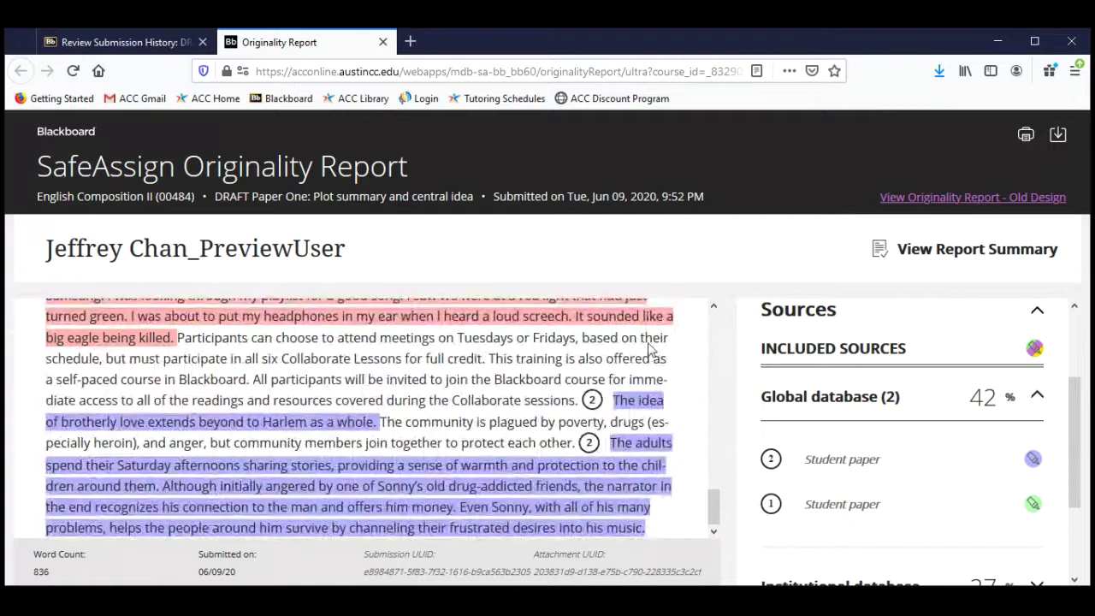
# Step: Open the comparison for the match 2 sentence about brotherly love, mark its match percentage, and close it
pyautogui.click(631, 402)
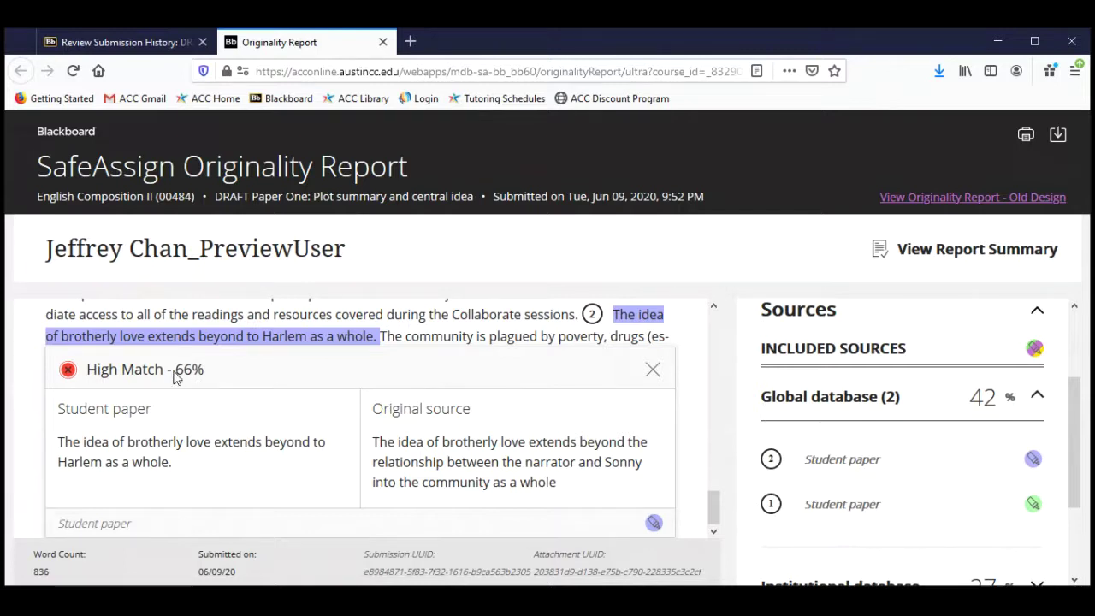
pyautogui.moveTo(173, 377); pyautogui.dragTo(199, 378)
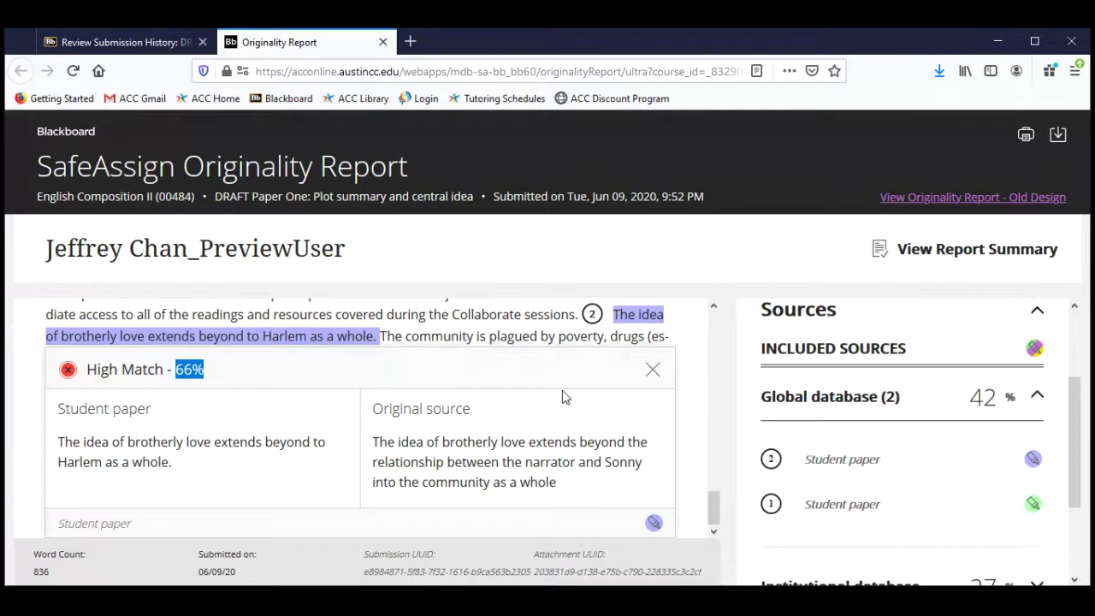
pyautogui.click(650, 373)
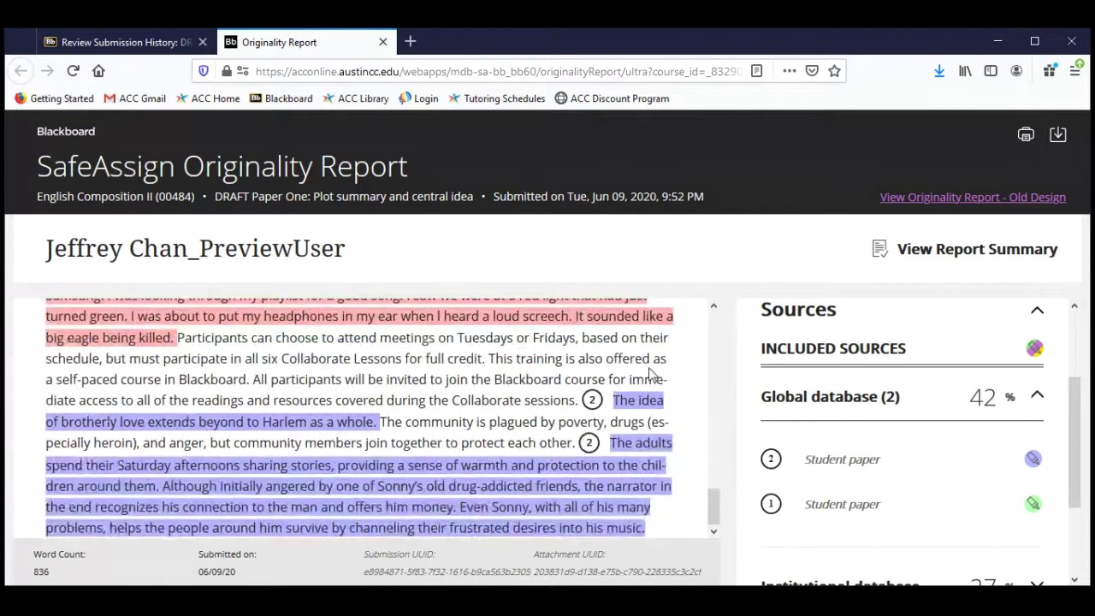
# Step: Open the comparison for the last match 2 passage, about adults sharing stories, and check it against the essay text
pyautogui.click(576, 495)
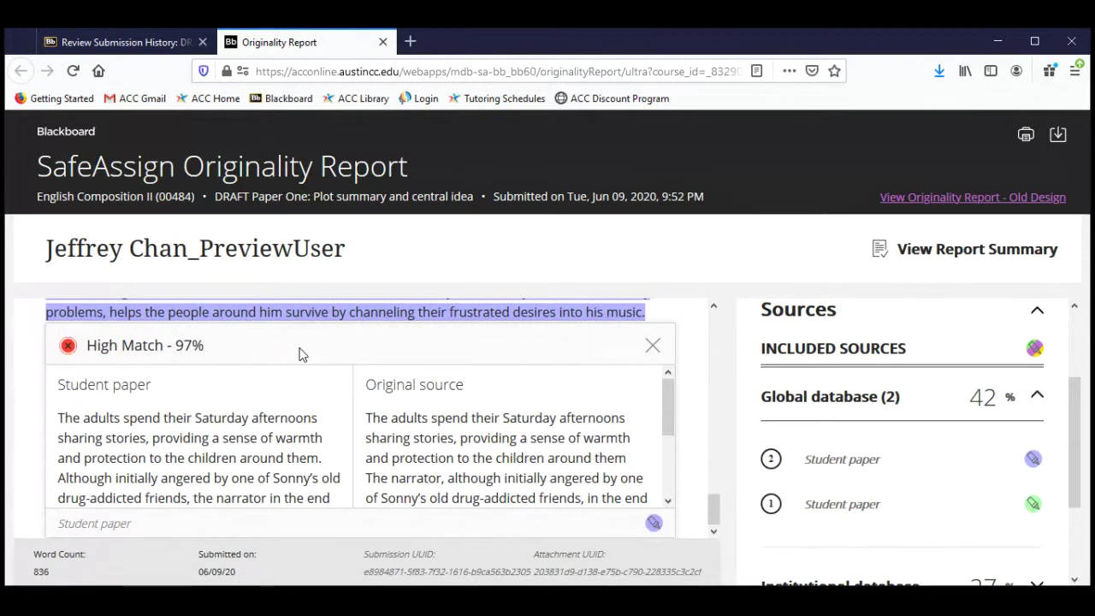
pyautogui.scroll(3, 300, 354)
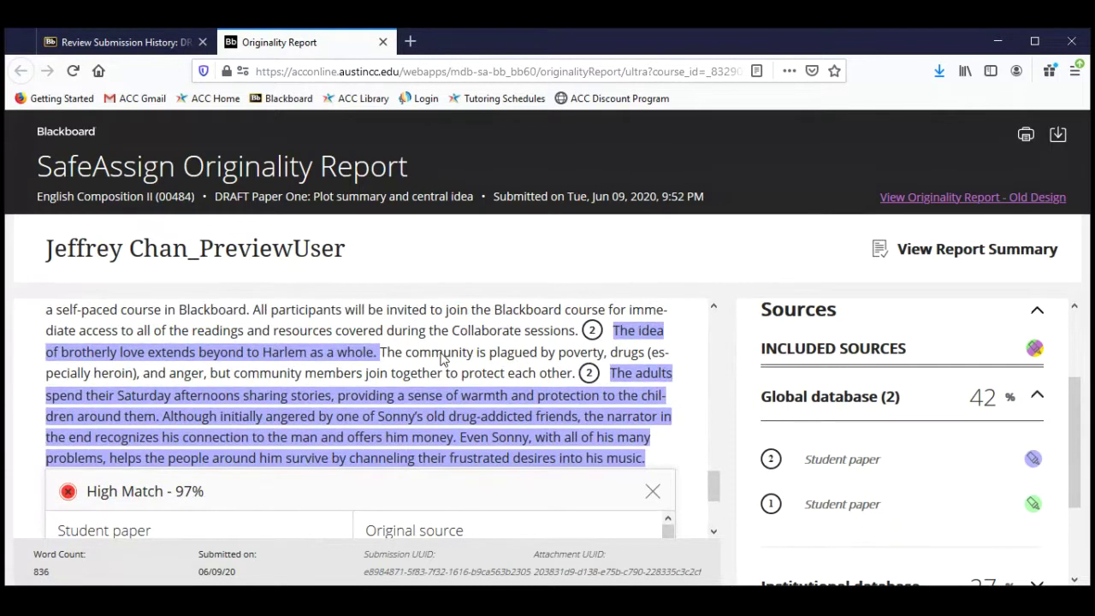
pyautogui.scroll(-2, 444, 359)
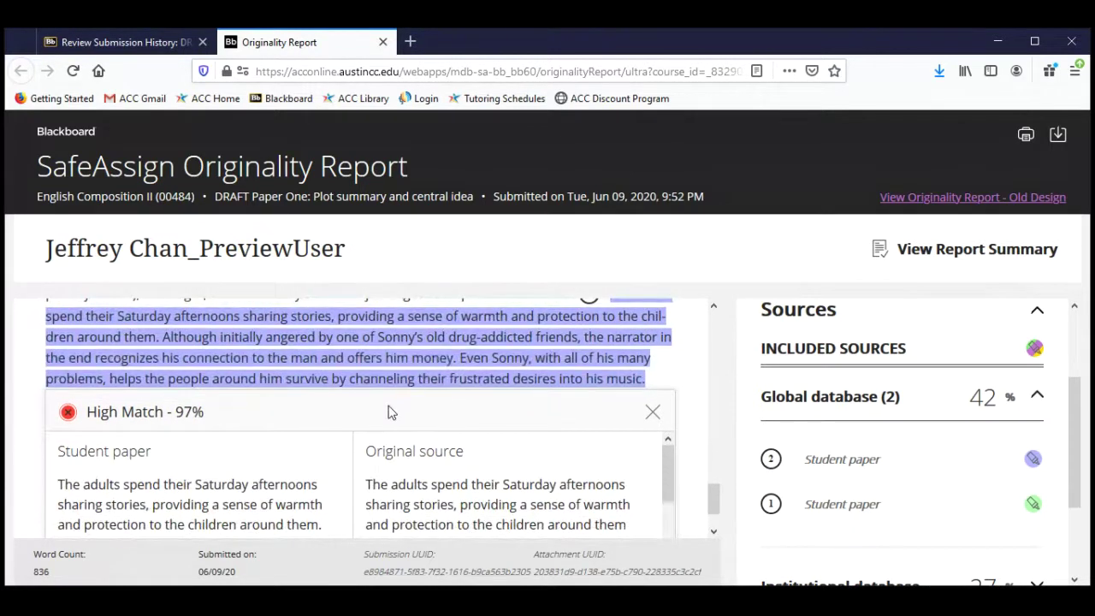
pyautogui.scroll(-2, 387, 412)
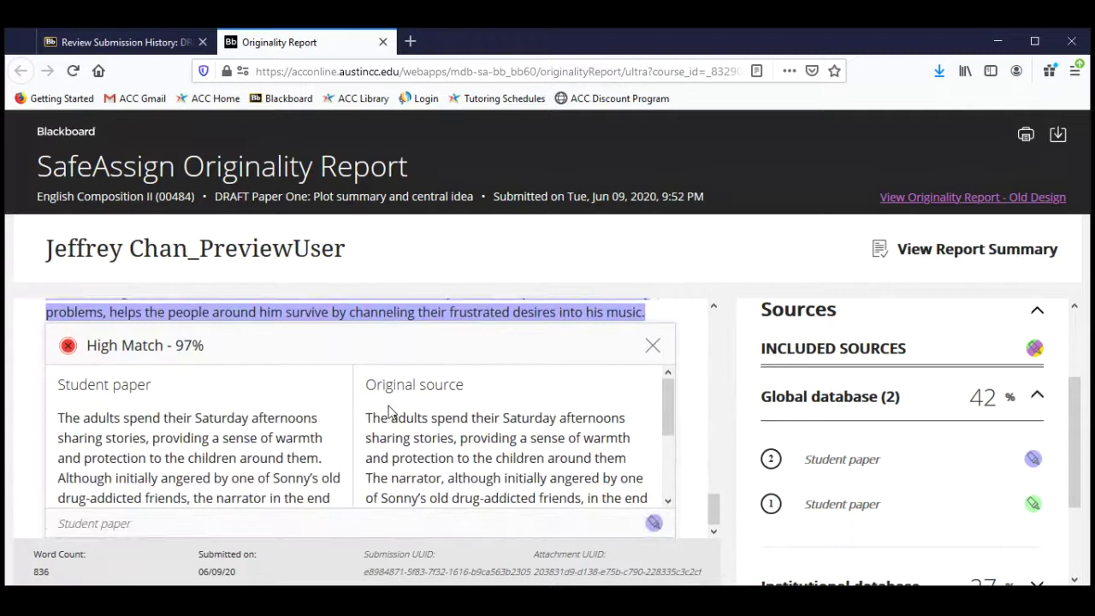
# Step: Skim the whole highlighted essay and close the comparison for the last match 2 passage
pyautogui.scroll(4, 389, 412)
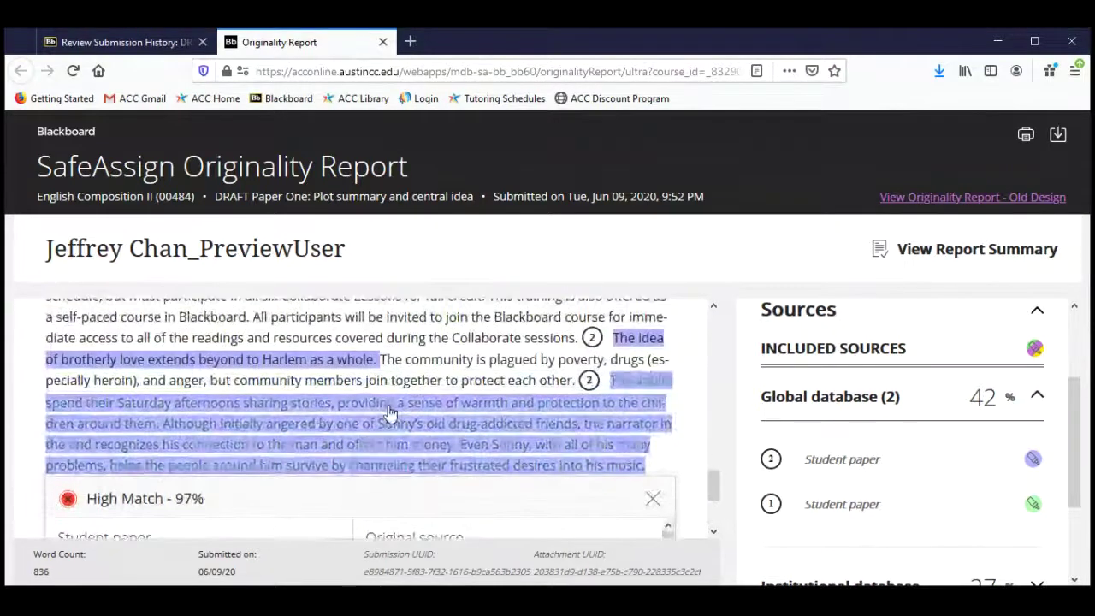
pyautogui.scroll(8, 494, 342)
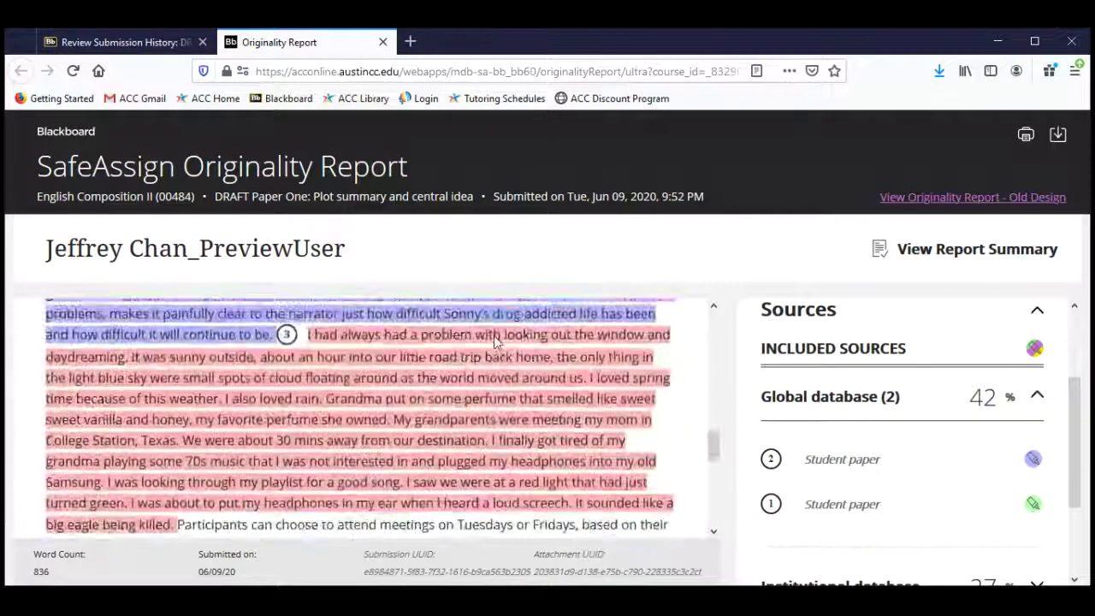
pyautogui.scroll(10, 495, 342)
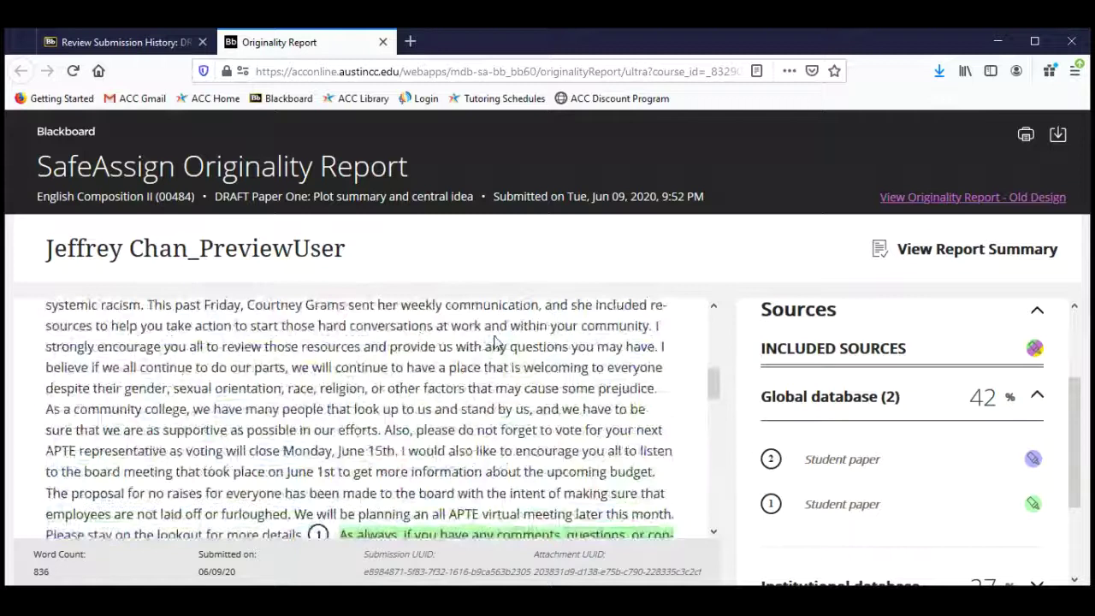
pyautogui.scroll(-10, 495, 342)
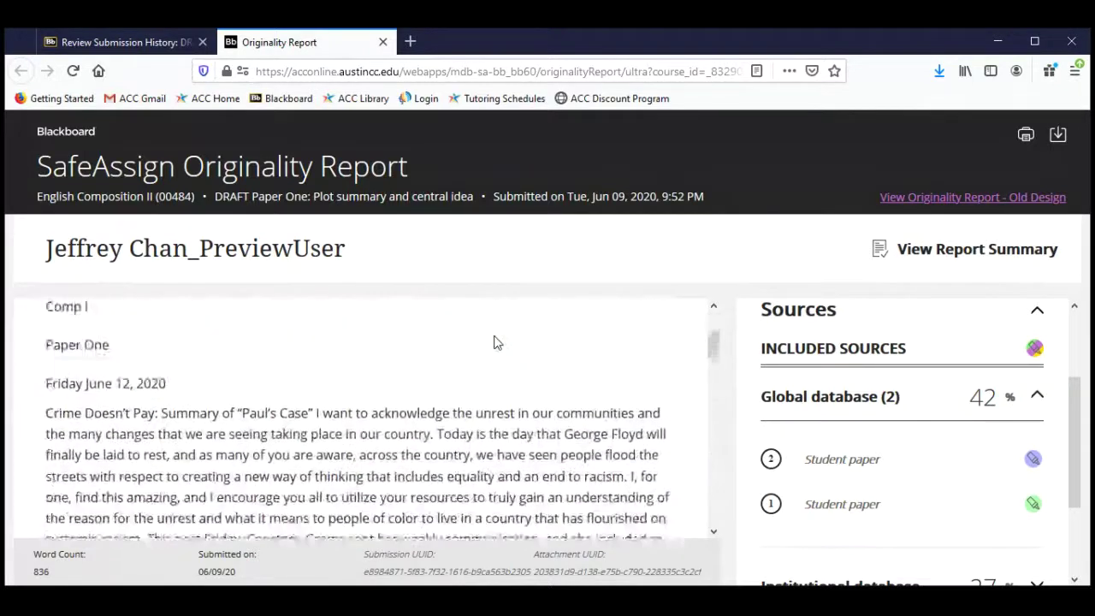
pyautogui.scroll(-10, 493, 342)
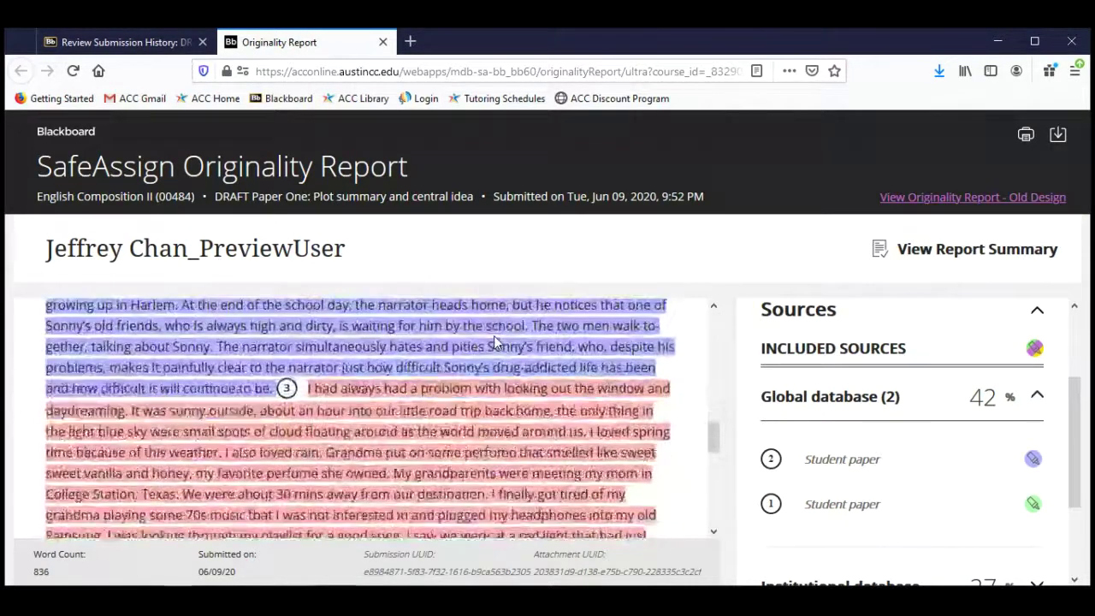
pyautogui.click(493, 342)
pyautogui.scroll(1, 496, 341)
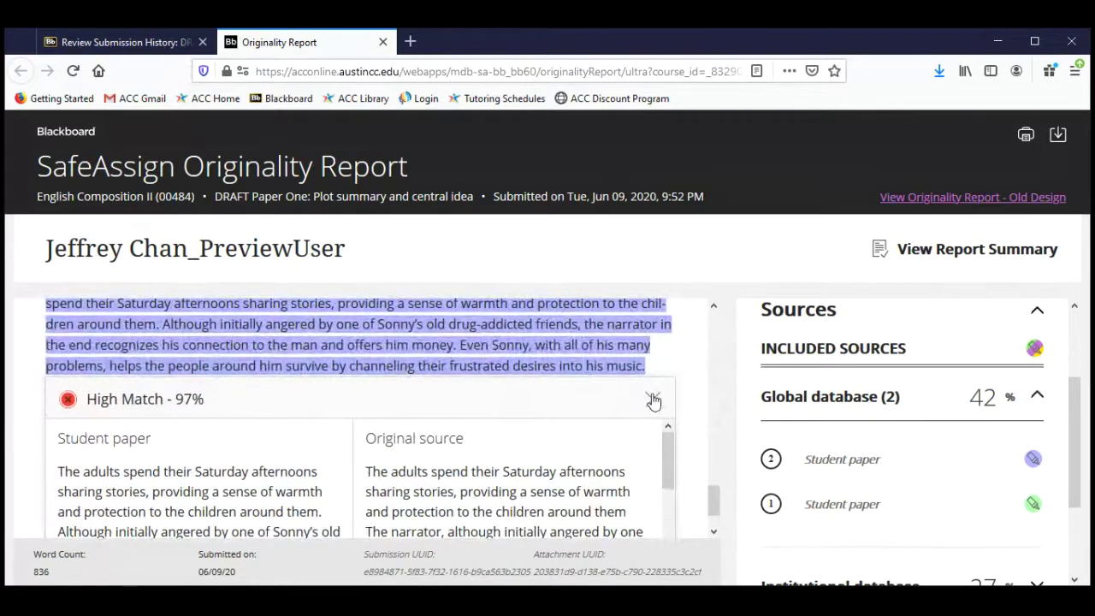
pyautogui.click(652, 399)
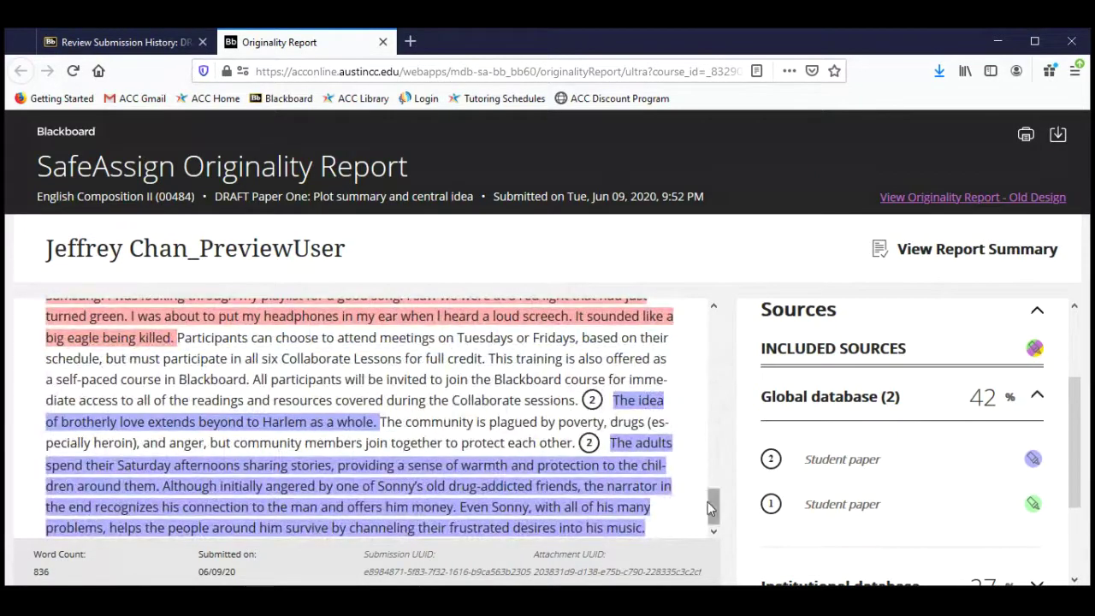
pyautogui.moveTo(707, 501); pyautogui.dragTo(710, 316)
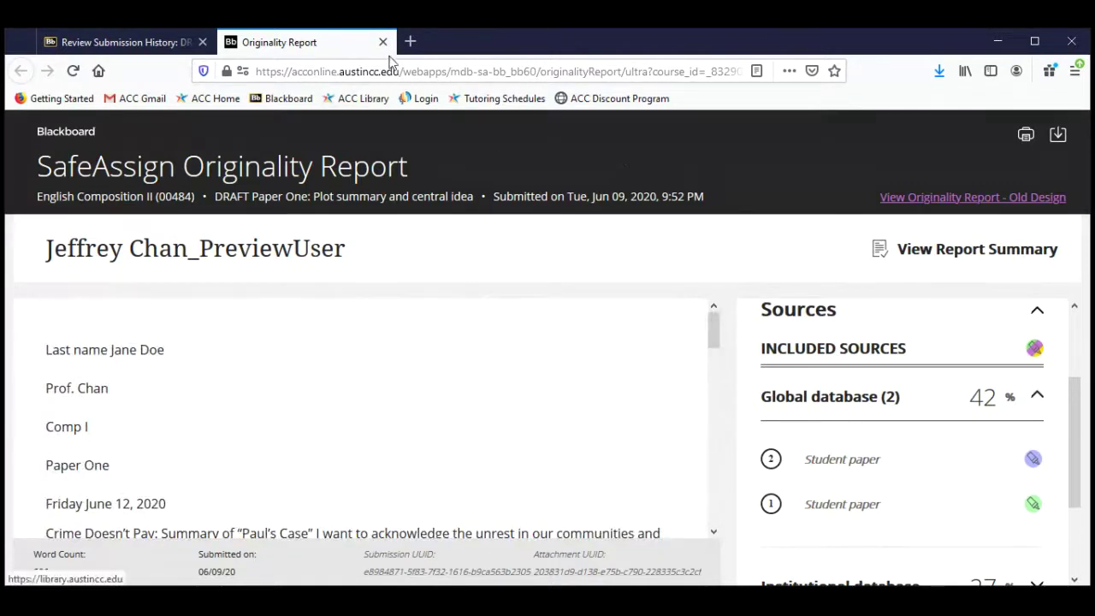
# Step: Return to the Review Submission History page and select the word DRAFT in its heading
pyautogui.click(150, 44)
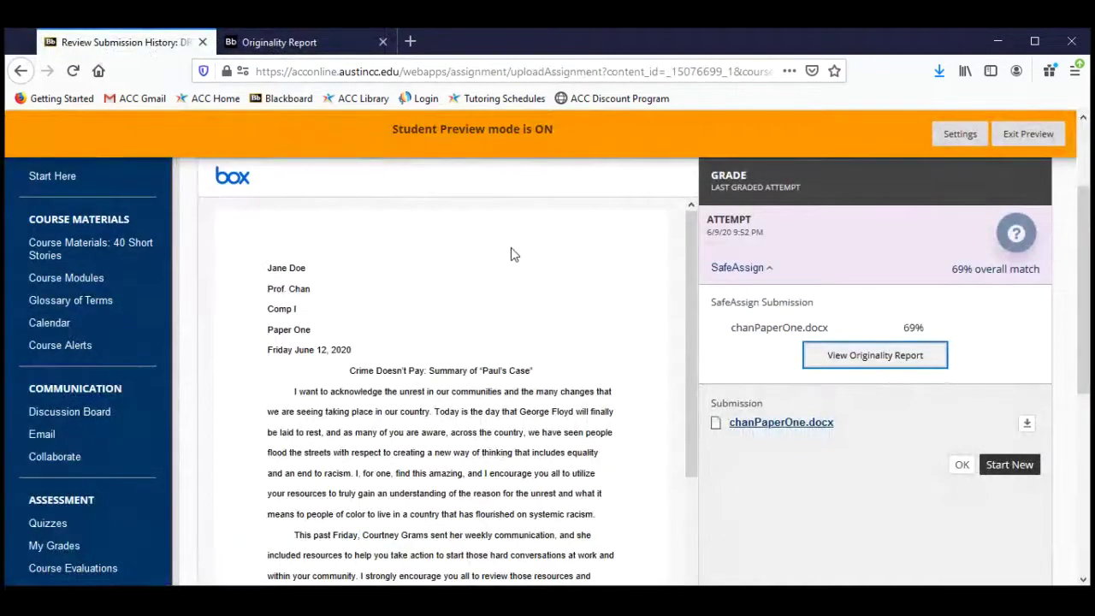
pyautogui.scroll(3, 510, 254)
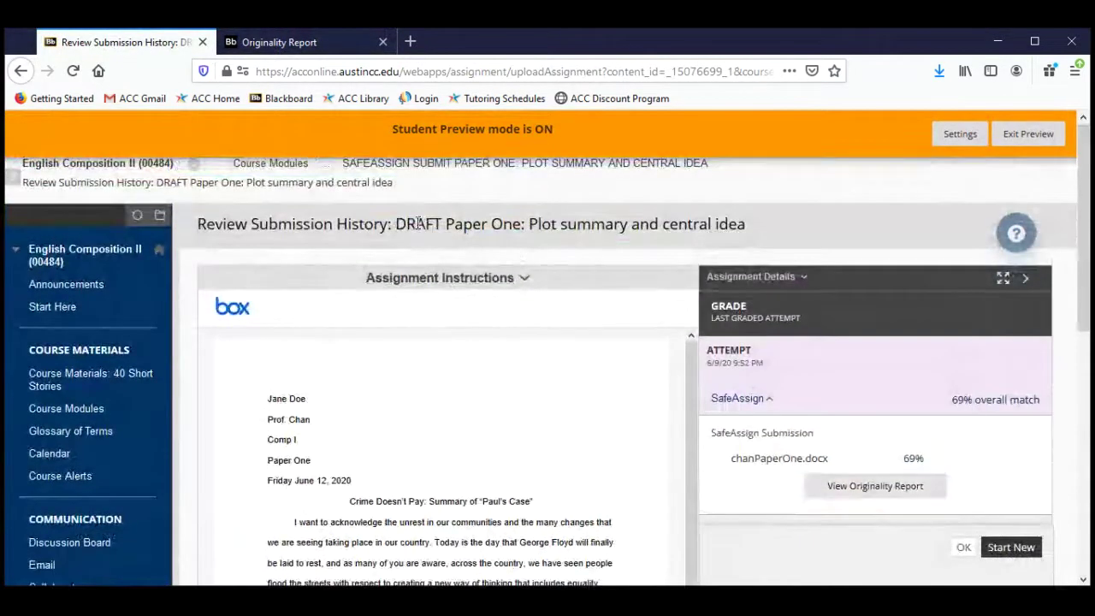
pyautogui.doubleClick(417, 224)
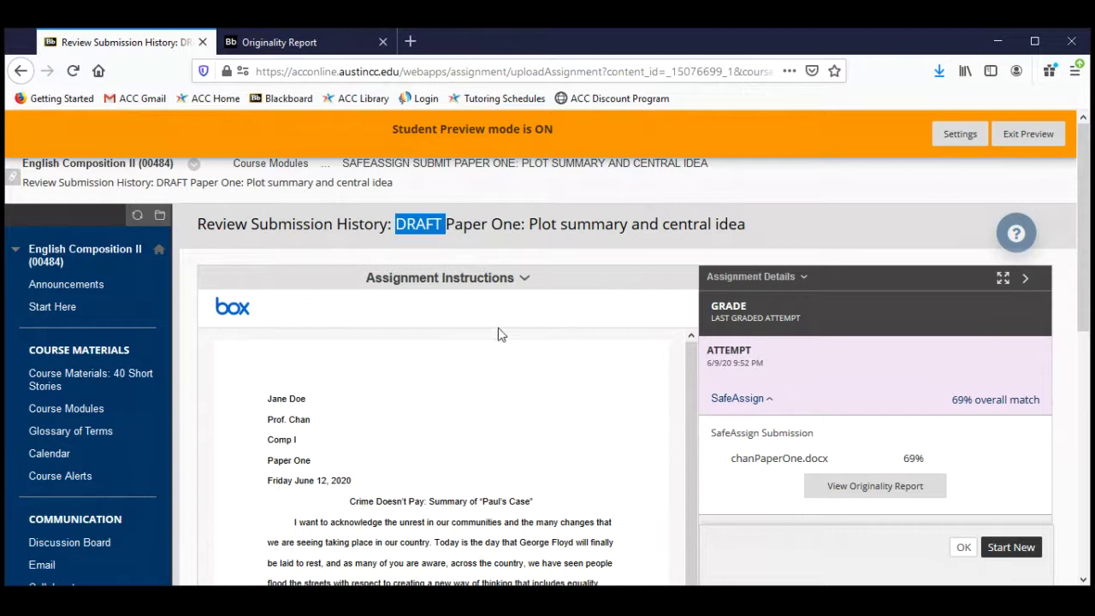
pyautogui.scroll(-2, 494, 376)
pyautogui.scroll(2, 493, 376)
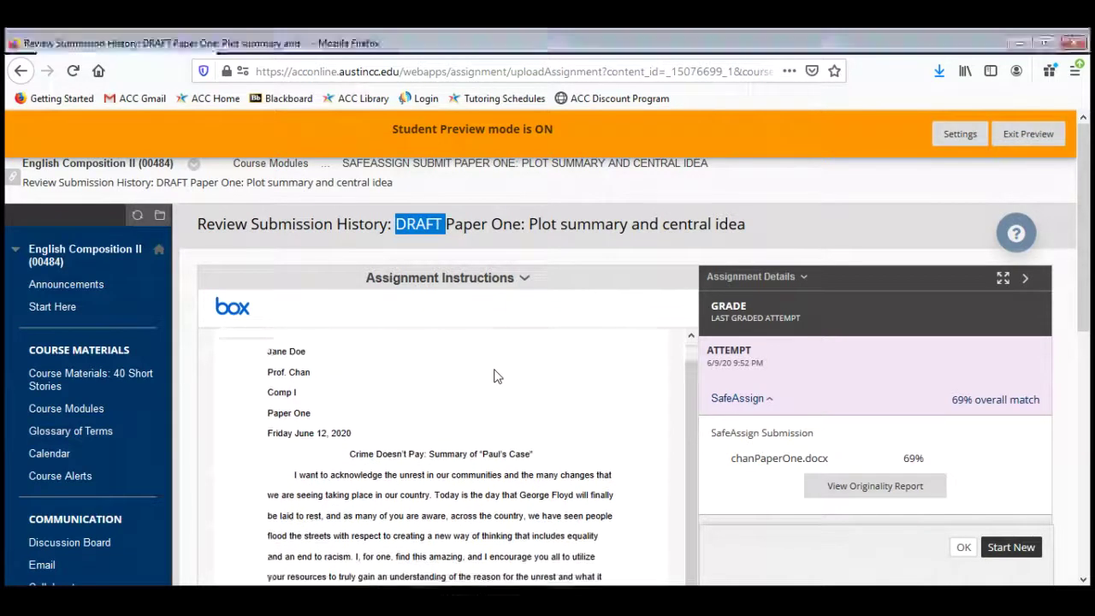
pyautogui.moveTo(688, 399); pyautogui.dragTo(684, 355)
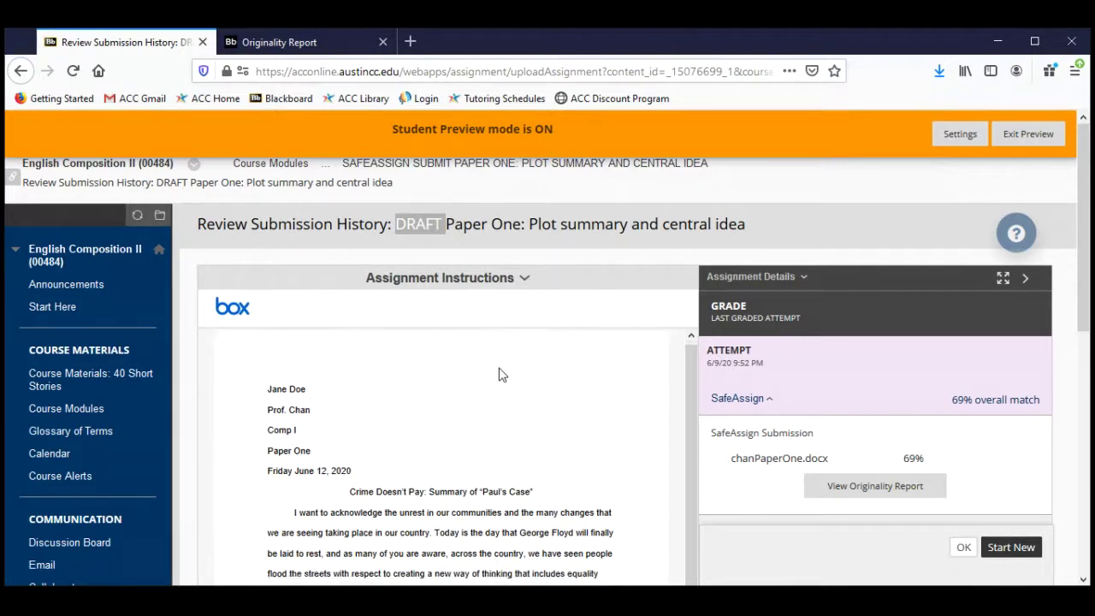
pyautogui.scroll(-2, 501, 374)
pyautogui.scroll(2, 501, 374)
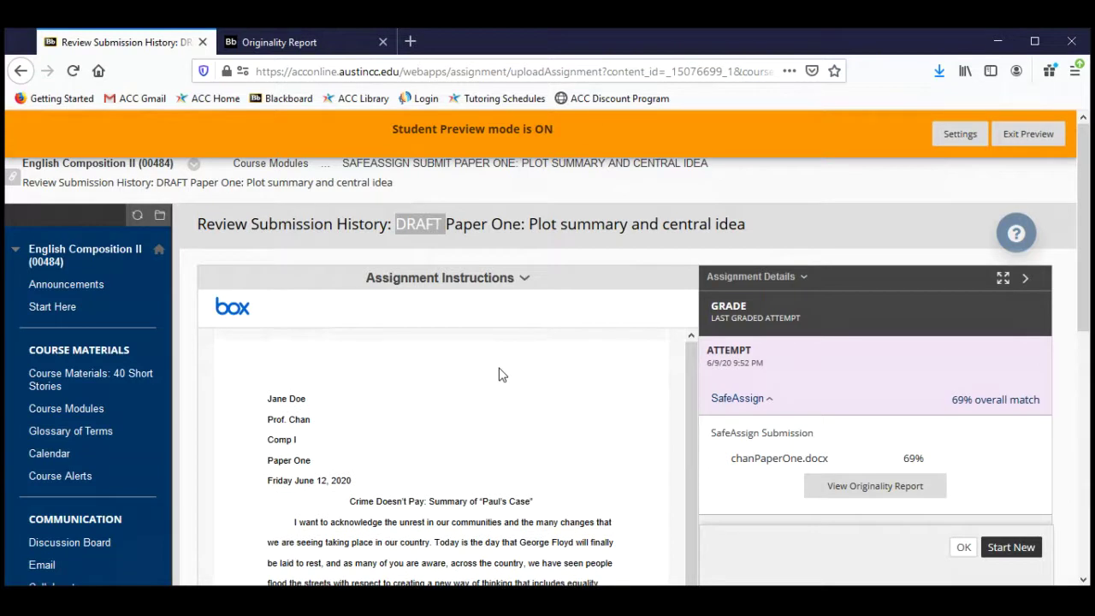